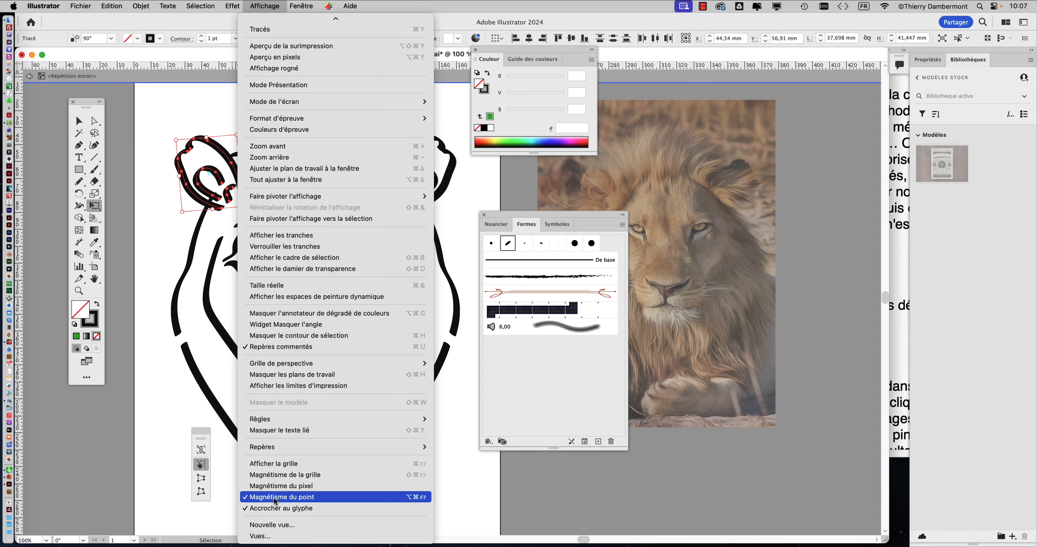
# Turn off Snap to Point and Smart Guides, and shift the lion's left ear to about X 47.2 mm, Y 54.9 mm.
pyautogui.click(275, 498)
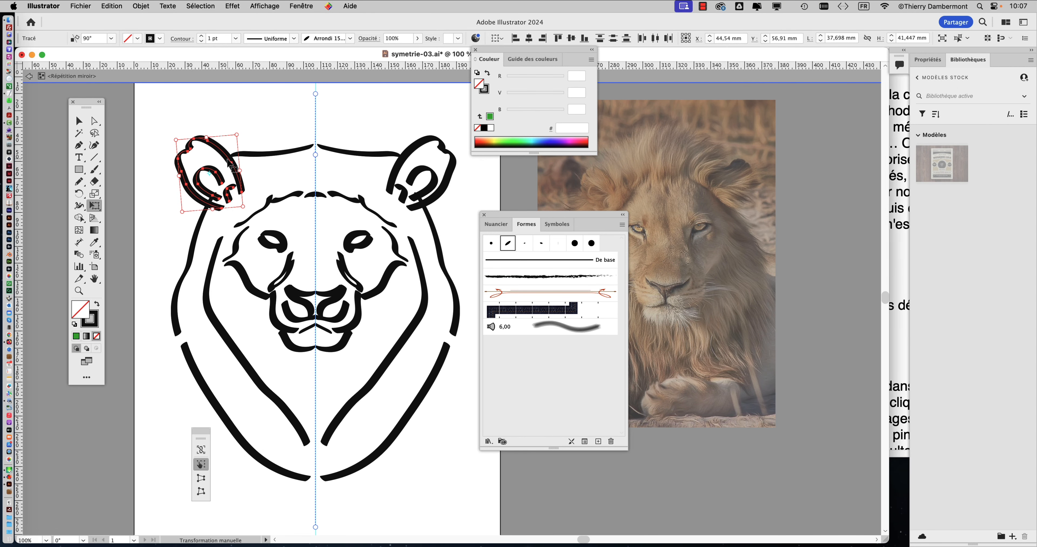
pyautogui.moveTo(228, 161); pyautogui.dragTo(233, 158)
pyautogui.click(264, 5)
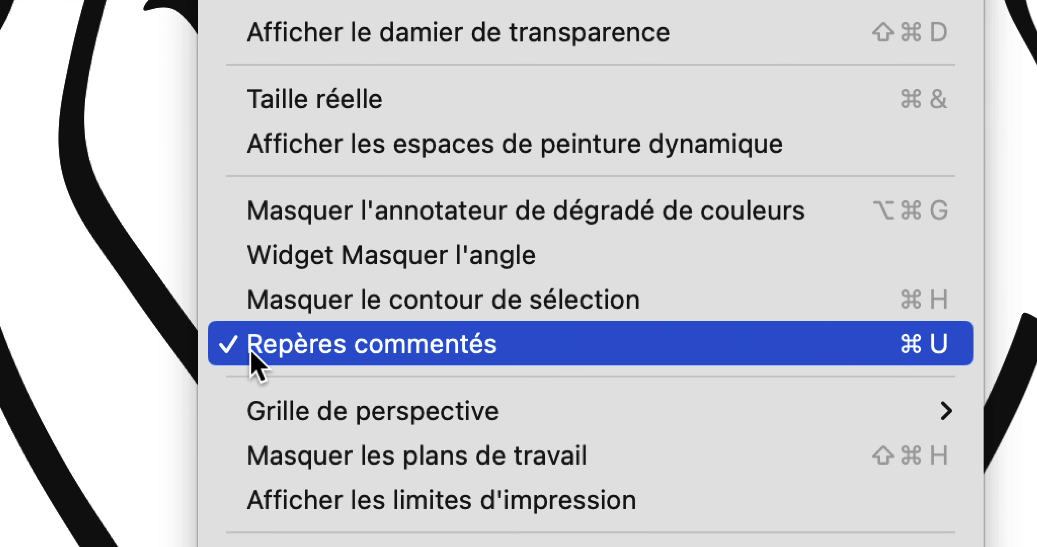
pyautogui.click(251, 351)
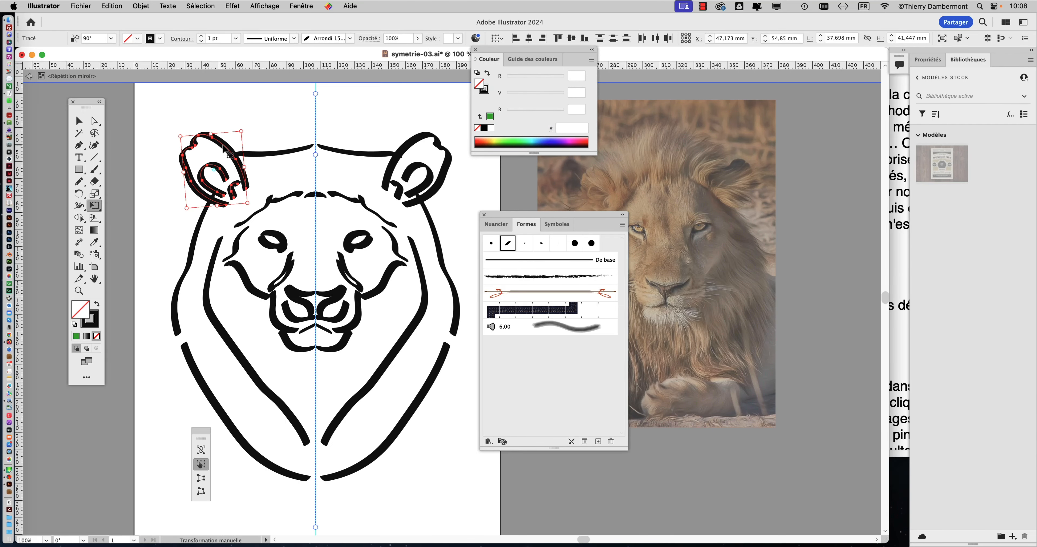
# Reposition the left ear freely on the lion's head, leaving it at about X 46.8 mm, Y 51.2 mm.
pyautogui.moveTo(222, 145)
pyautogui.mouseDown()
pyautogui.moveTo(216, 157)
pyautogui.moveTo(214, 136)
pyautogui.mouseUp()
pyautogui.press('e')
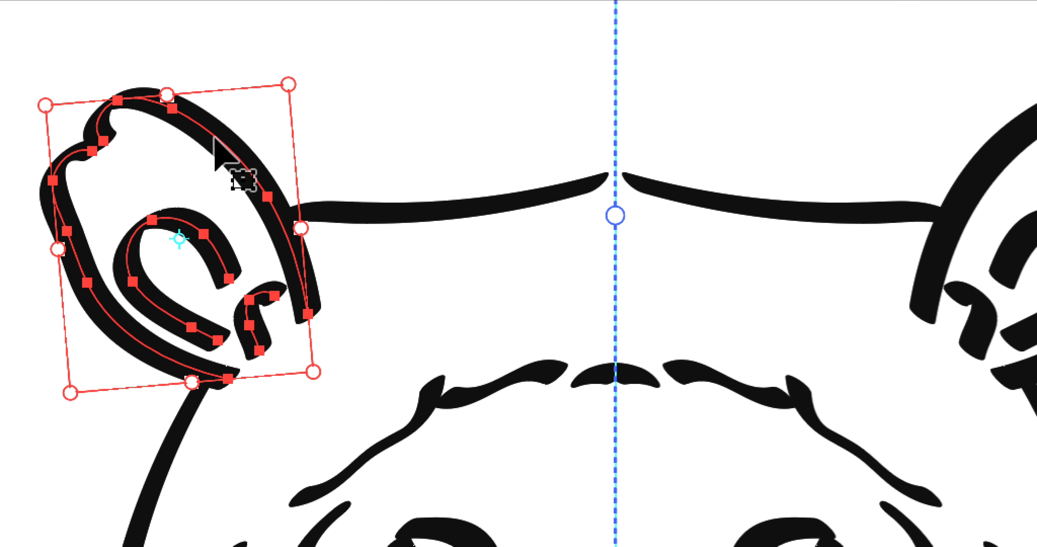
pyautogui.press('alt+super+8')
pyautogui.press('e')
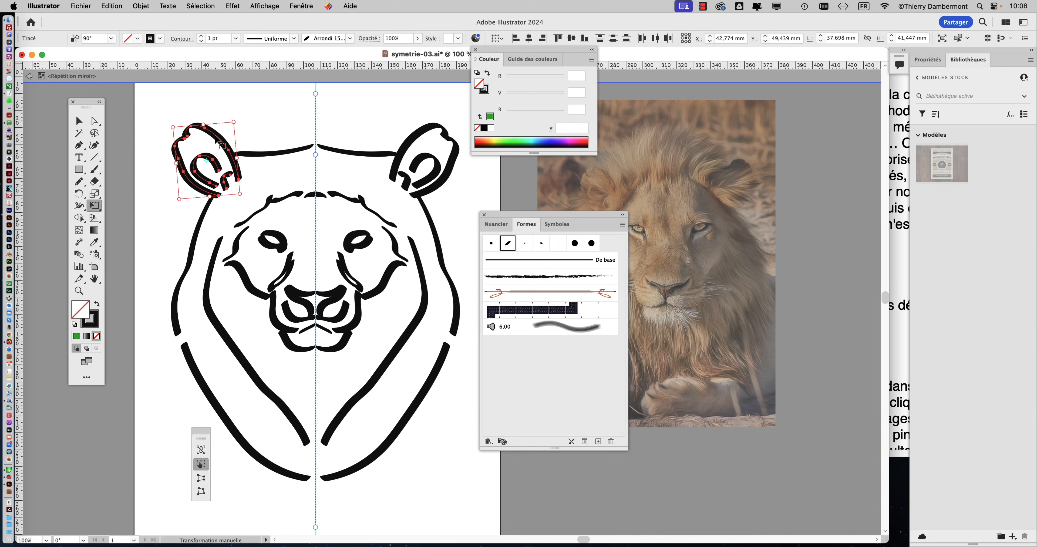
pyautogui.moveTo(215, 136); pyautogui.dragTo(223, 146)
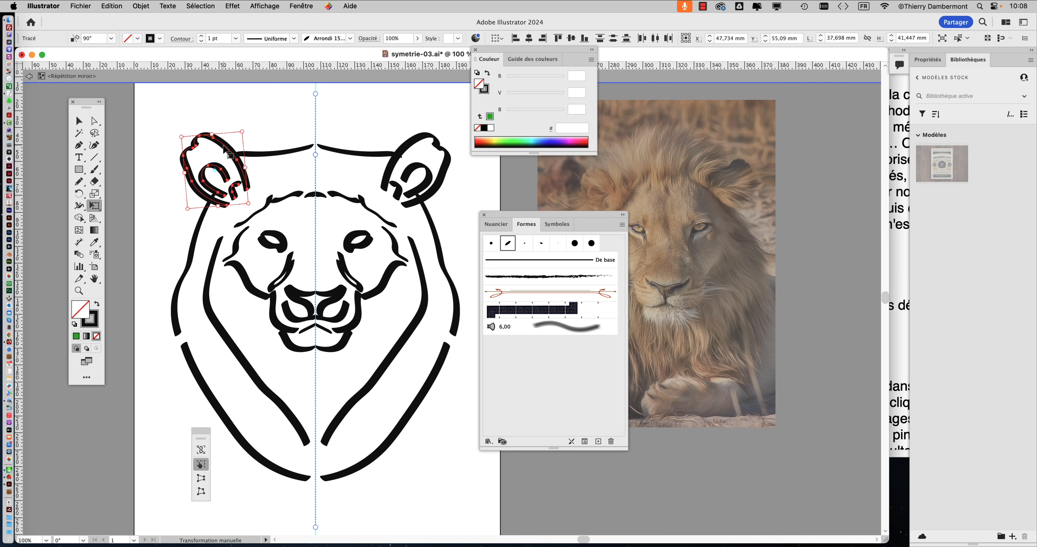
pyautogui.moveTo(223, 144)
pyautogui.mouseDown()
pyautogui.moveTo(216, 138)
pyautogui.moveTo(224, 146)
pyautogui.mouseUp()
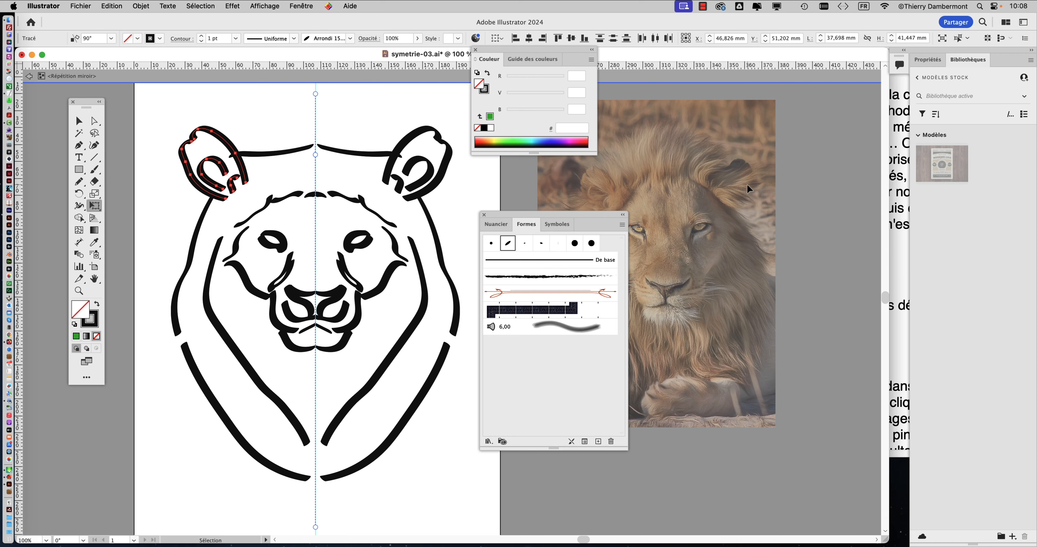
# Switch to the procedure document in TextEdit and read the instructions for second lion 07 and 08.
pyautogui.press('super+Tab')
pyautogui.click(749, 280)
pyautogui.click(934, 256)
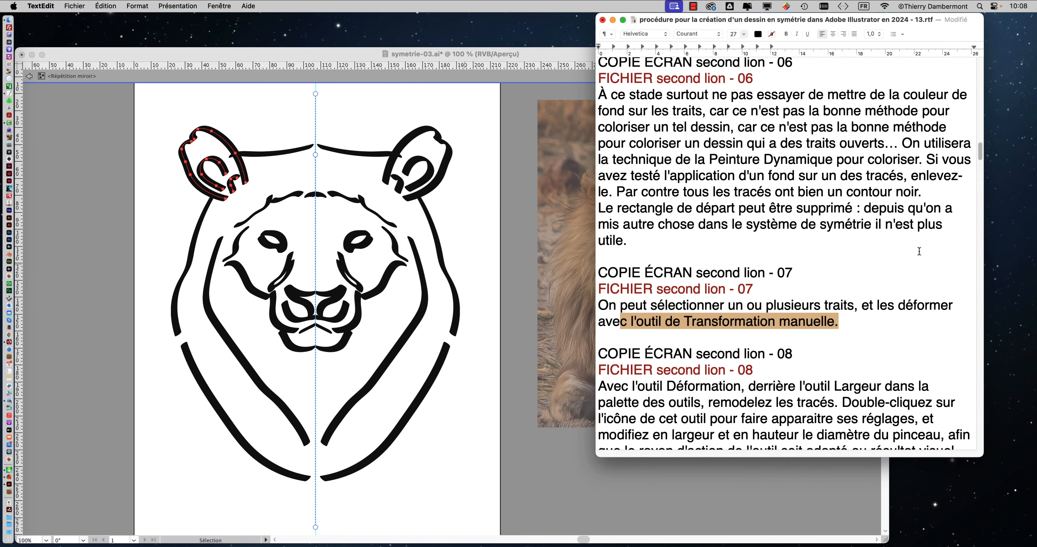
pyautogui.scroll(-4, 771, 284)
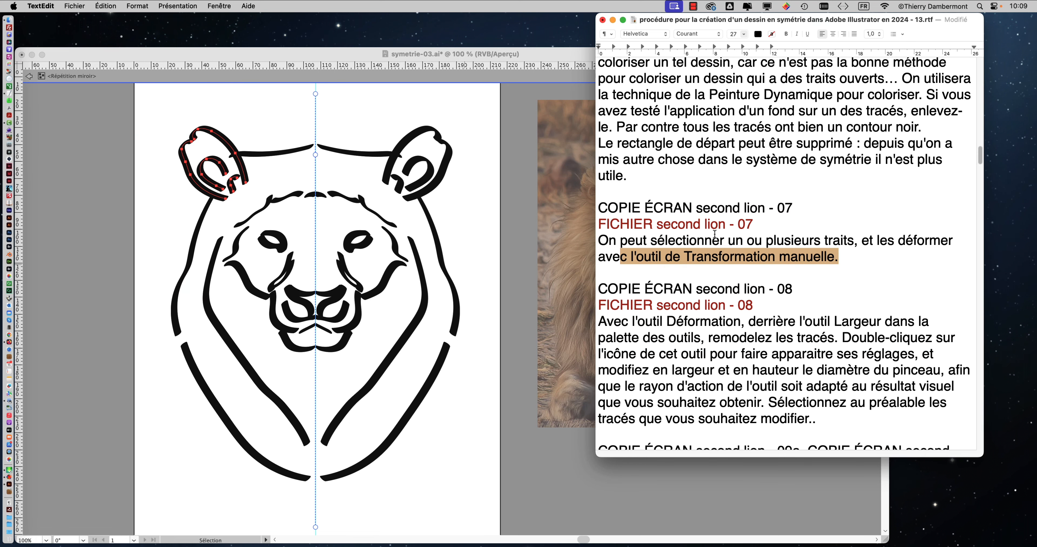
# Return to Illustrator and save the drawing under the new name symetrie-04.ai, in Illustrator 2020 format with the default options.
pyautogui.click(223, 54)
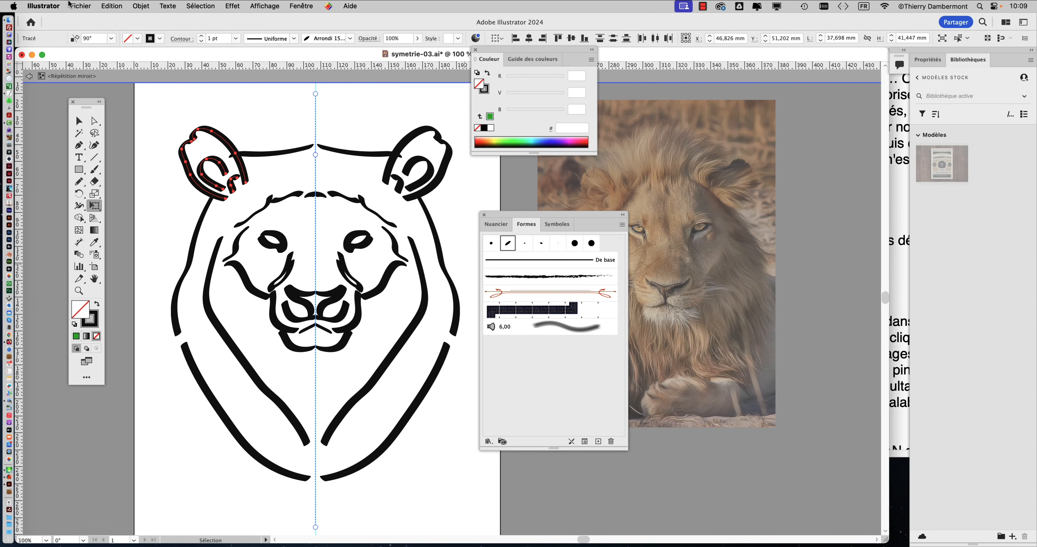
pyautogui.click(80, 6)
pyautogui.click(117, 116)
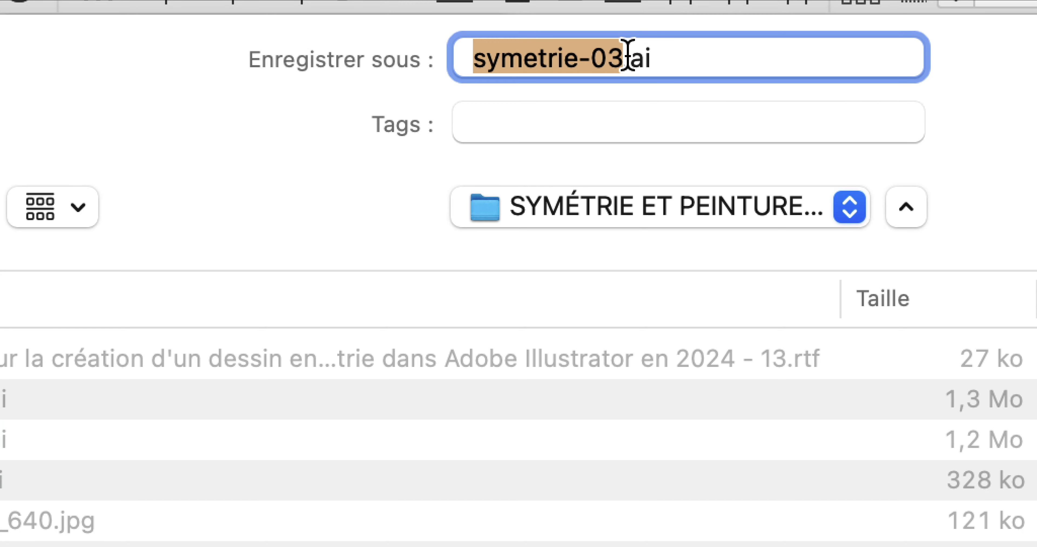
pyautogui.click(624, 55)
pyautogui.hotkey('shift', 'Left')
pyautogui.write('4')
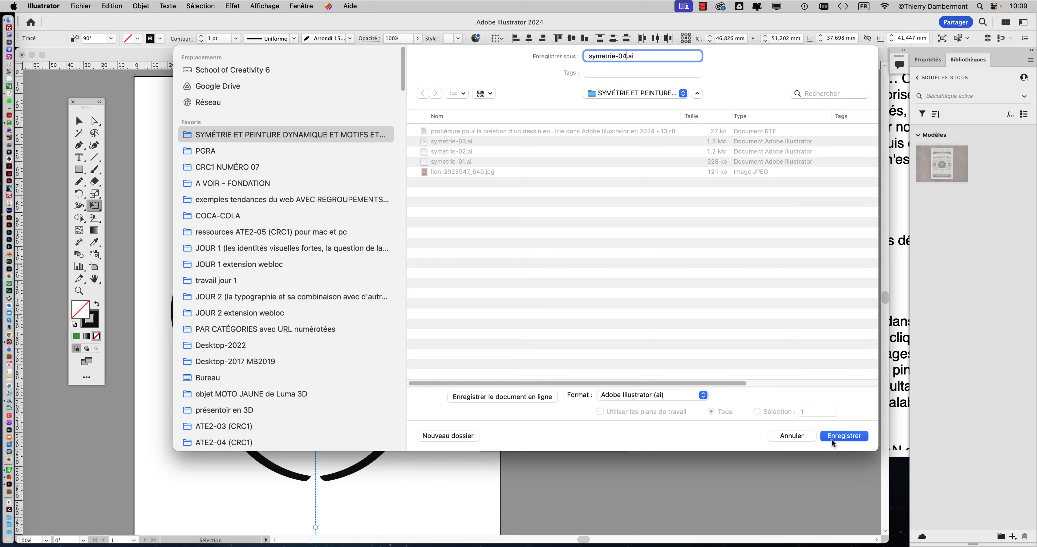
pyautogui.click(844, 436)
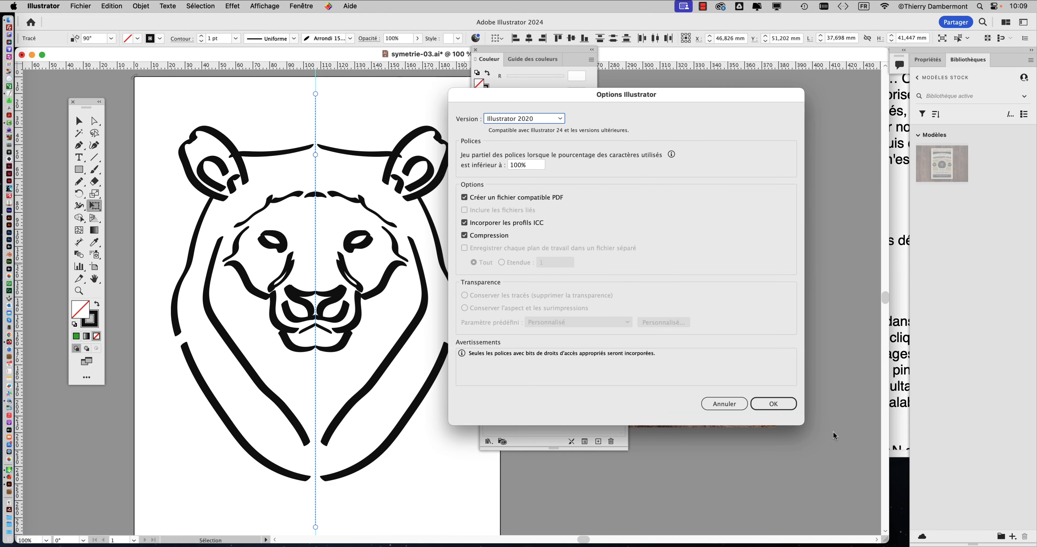
pyautogui.click(753, 404)
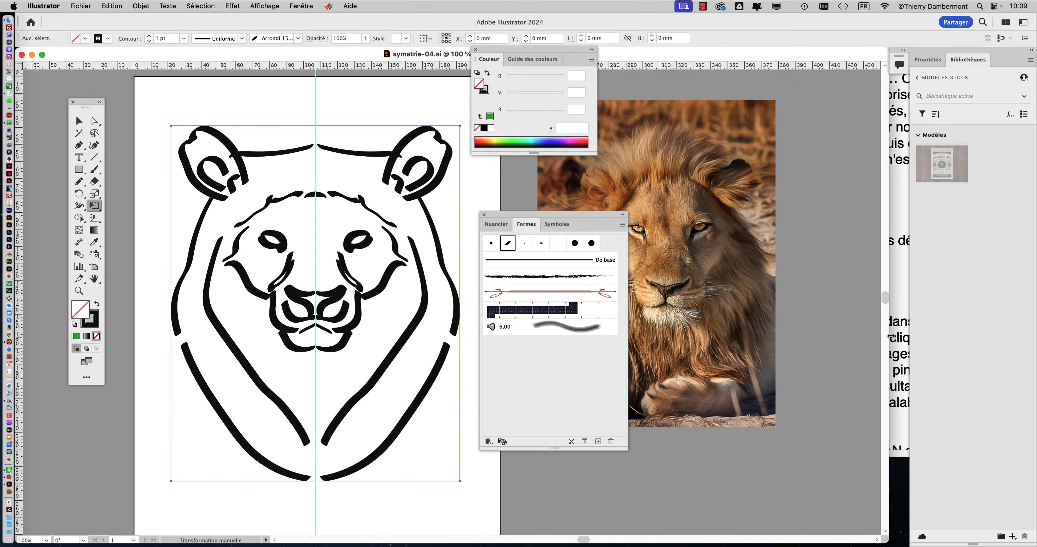
# Go back to the TextEdit procedure and highlight the sentence on reshaping paths with the Déformation tool.
pyautogui.click(893, 345)
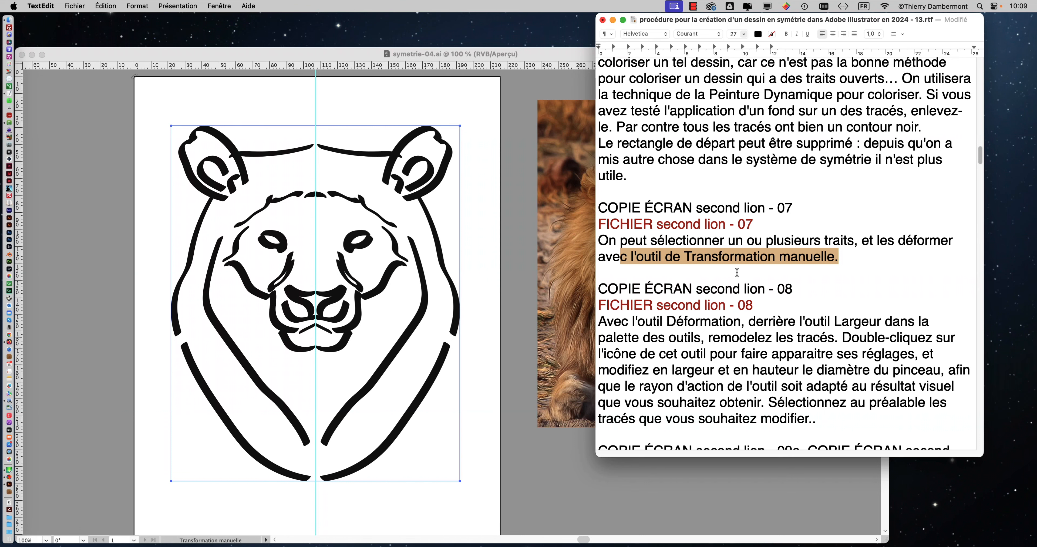
pyautogui.scroll(-2, 736, 272)
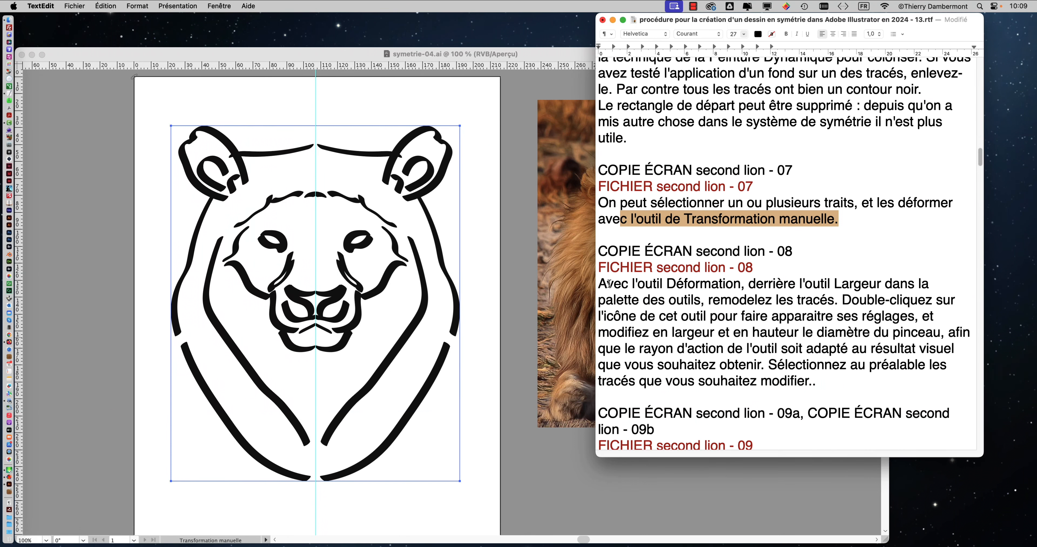
pyautogui.moveTo(600, 284); pyautogui.dragTo(713, 301)
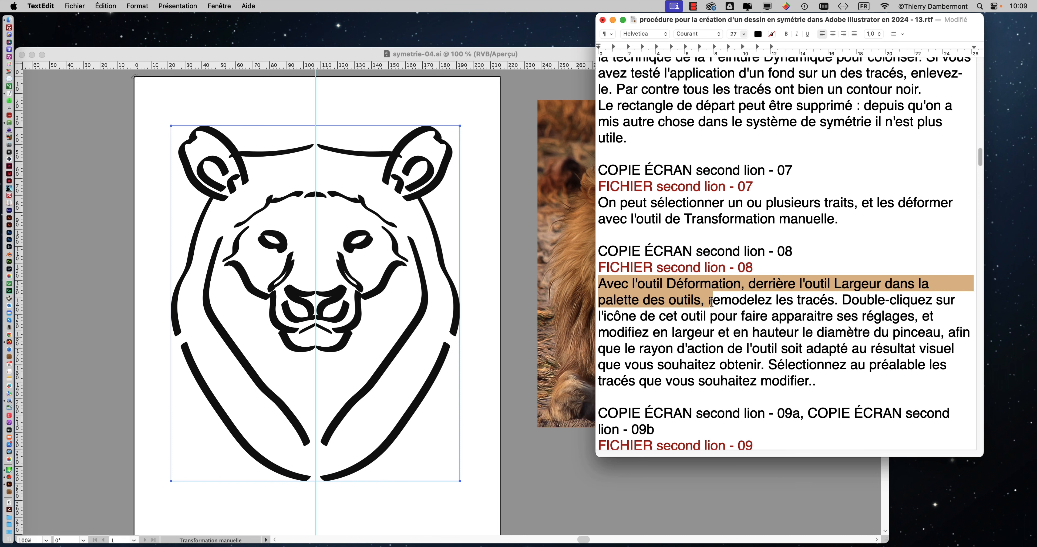
# Return to Illustrator, select the lion's mirror repeat and isolate it for editing.
pyautogui.click(67, 61)
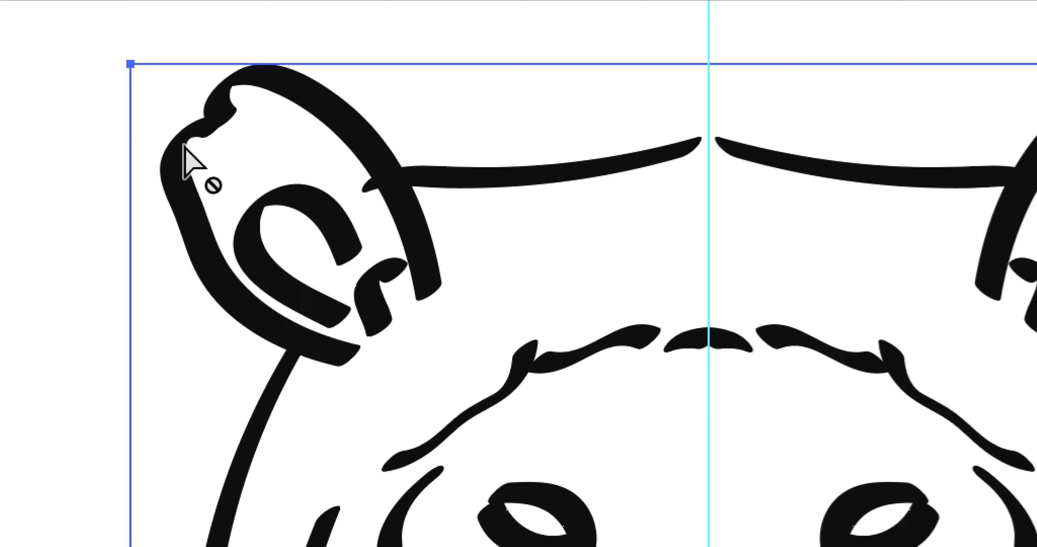
pyautogui.rightClick(184, 144)
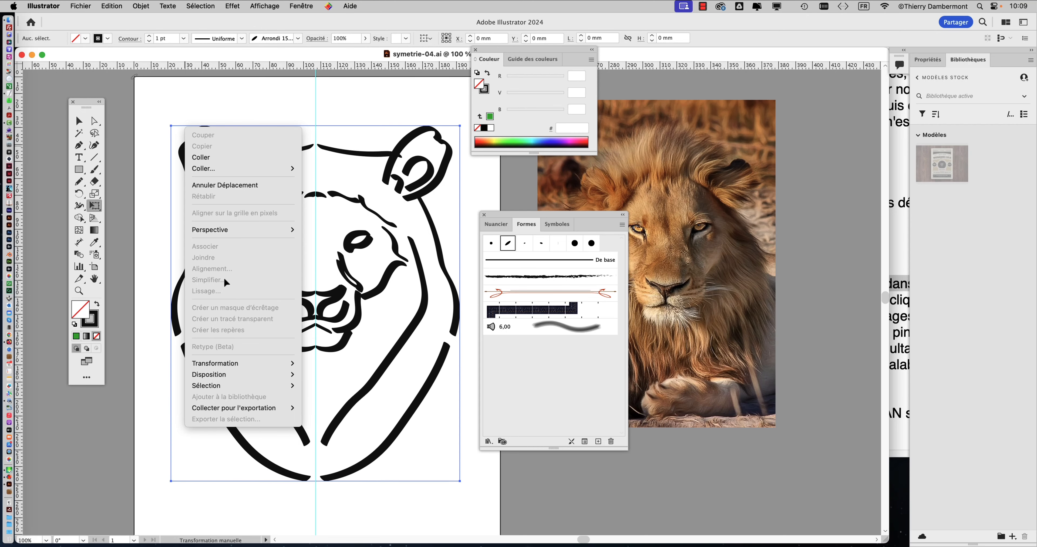
pyautogui.click(291, 106)
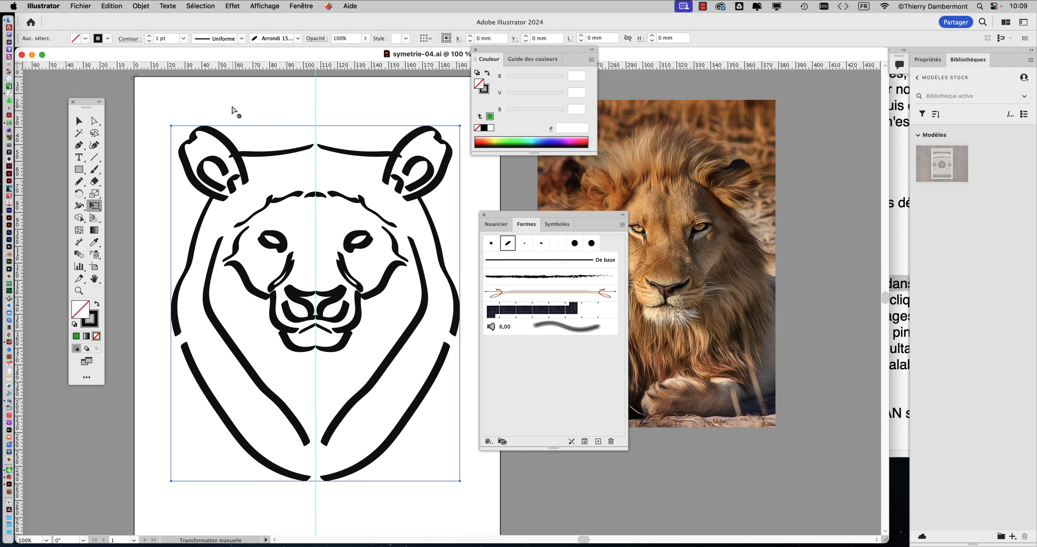
pyautogui.click(85, 118)
pyautogui.click(179, 108)
pyautogui.click(223, 135)
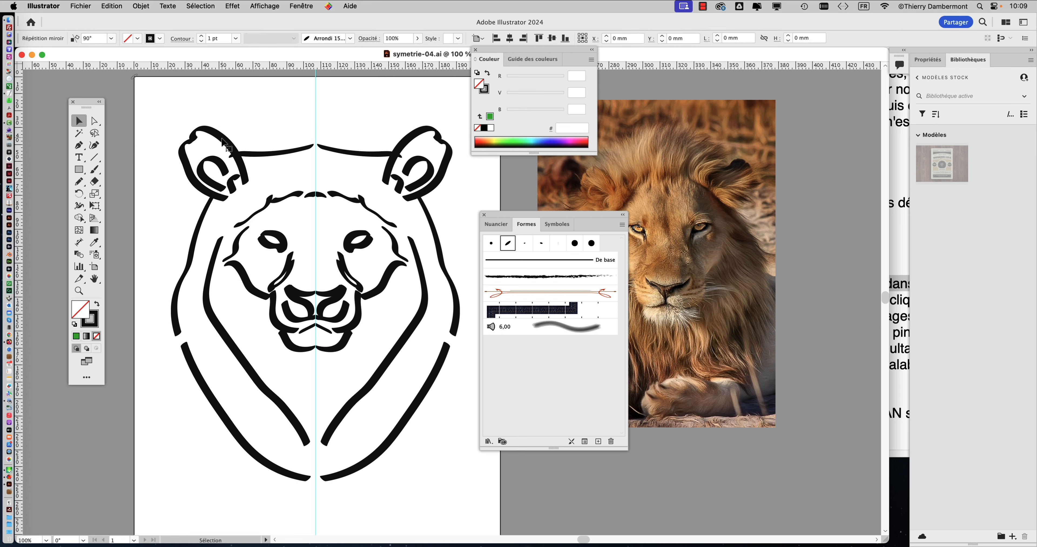
pyautogui.rightClick(232, 189)
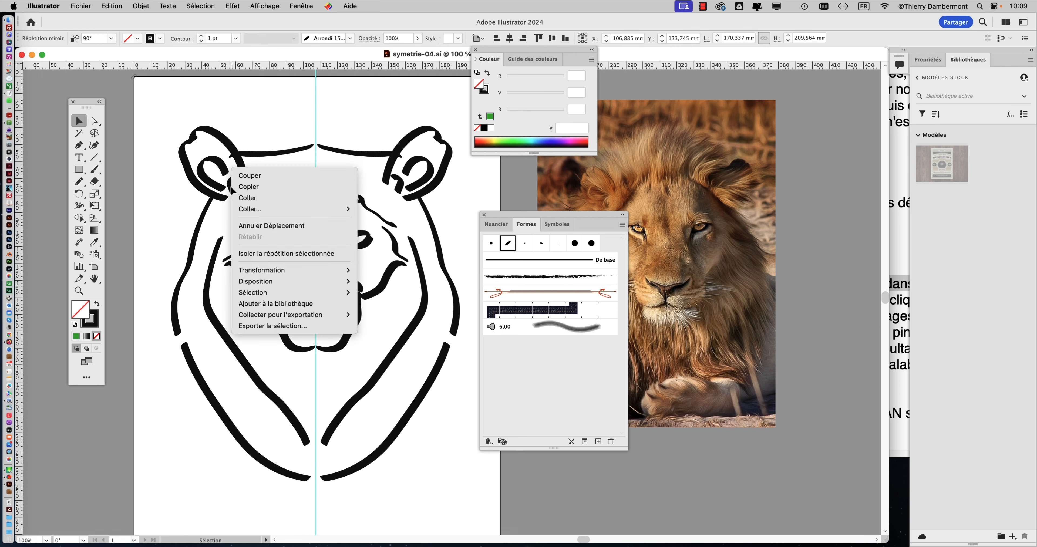
pyautogui.click(278, 253)
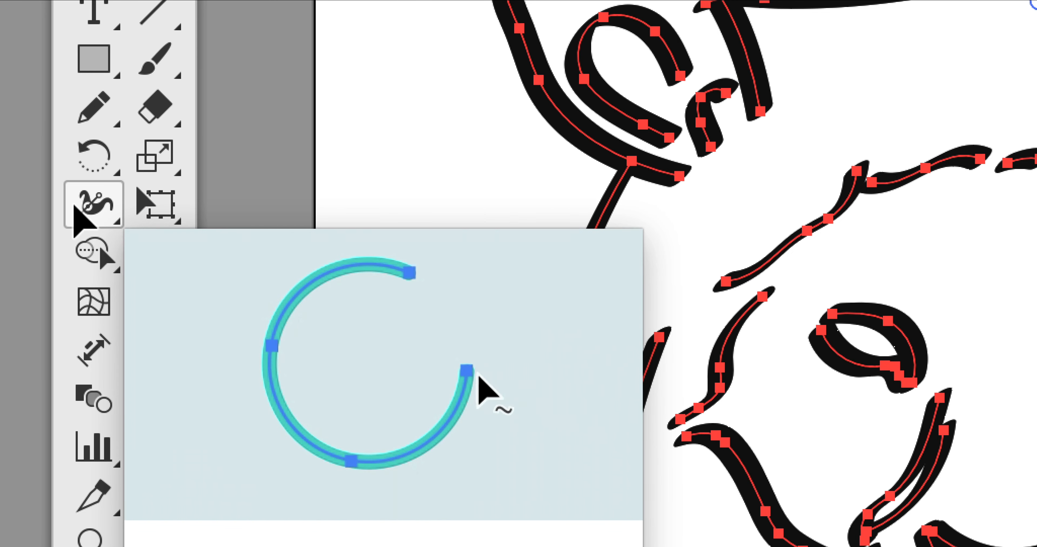
# Detach the Width tool group as a floating strip above the lion's head and activate the Déformation (Warp) tool.
pyautogui.click(74, 205)
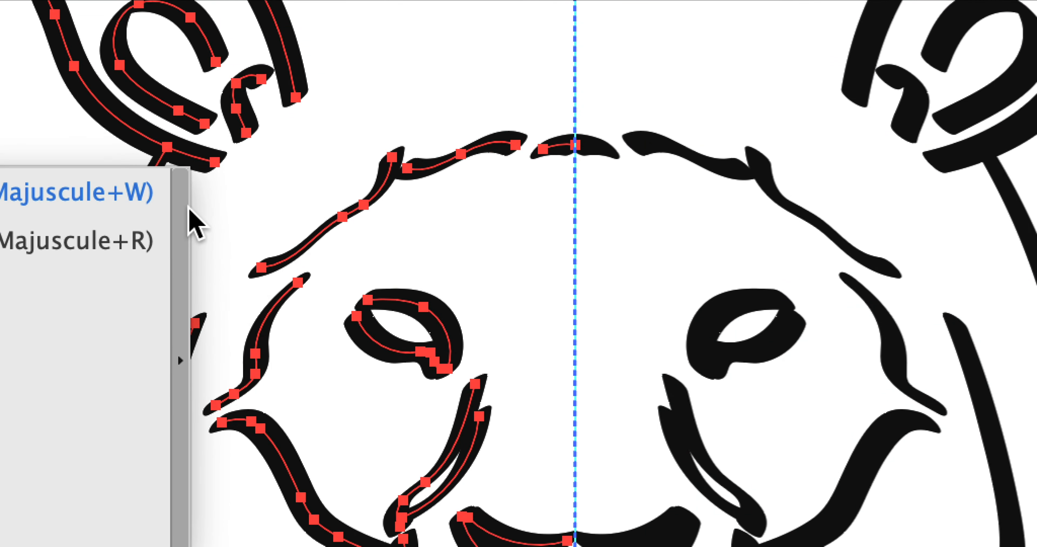
pyautogui.click(181, 217)
pyautogui.moveTo(142, 211); pyautogui.dragTo(252, 112)
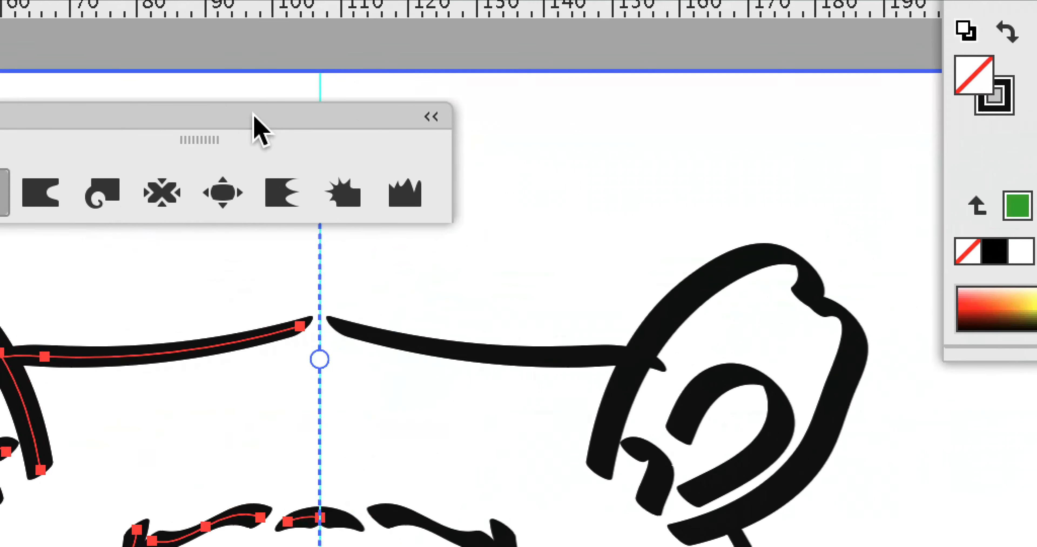
pyautogui.click(36, 203)
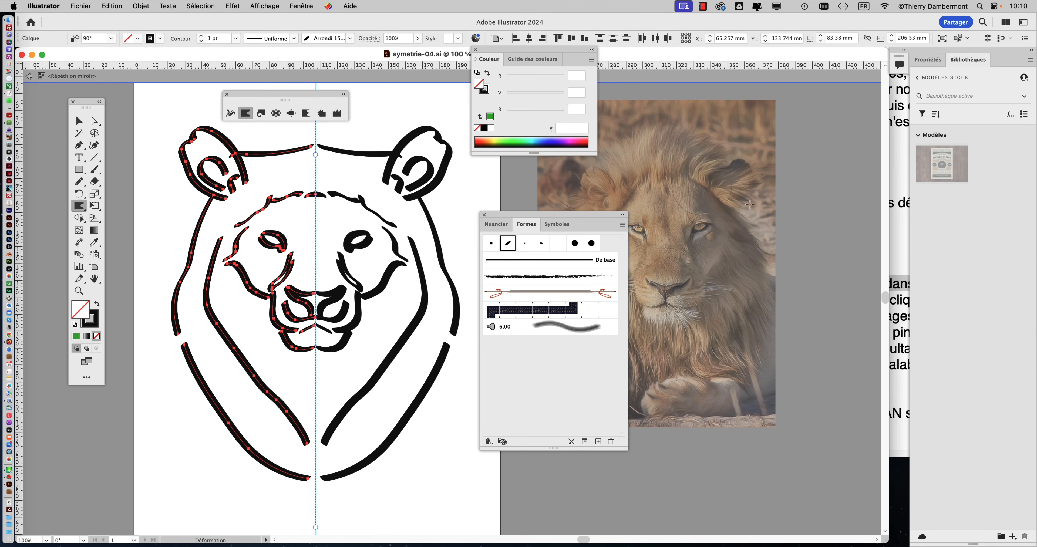
# Review the TextEdit instructions on the Déformation tool's settings, brush width and height, and selecting the paths first.
pyautogui.click(903, 241)
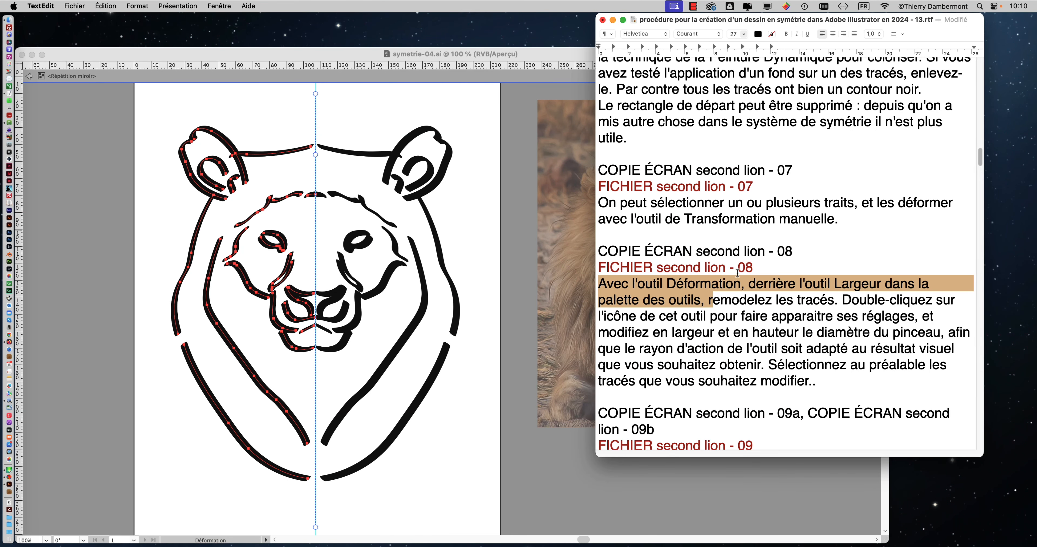
pyautogui.click(753, 270)
pyautogui.moveTo(622, 284); pyautogui.dragTo(920, 283)
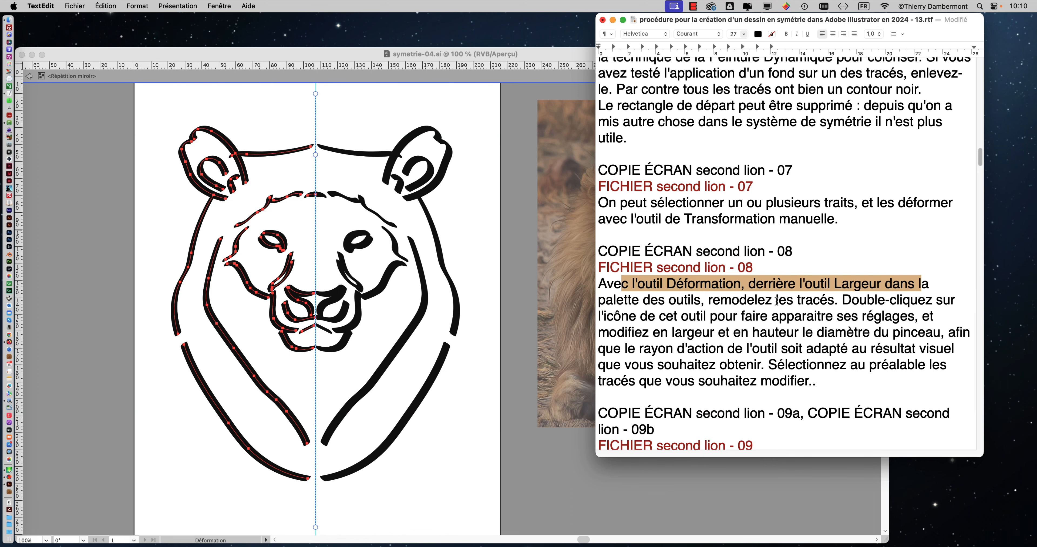
pyautogui.scroll(-2, 764, 303)
pyautogui.moveTo(710, 266); pyautogui.dragTo(901, 280)
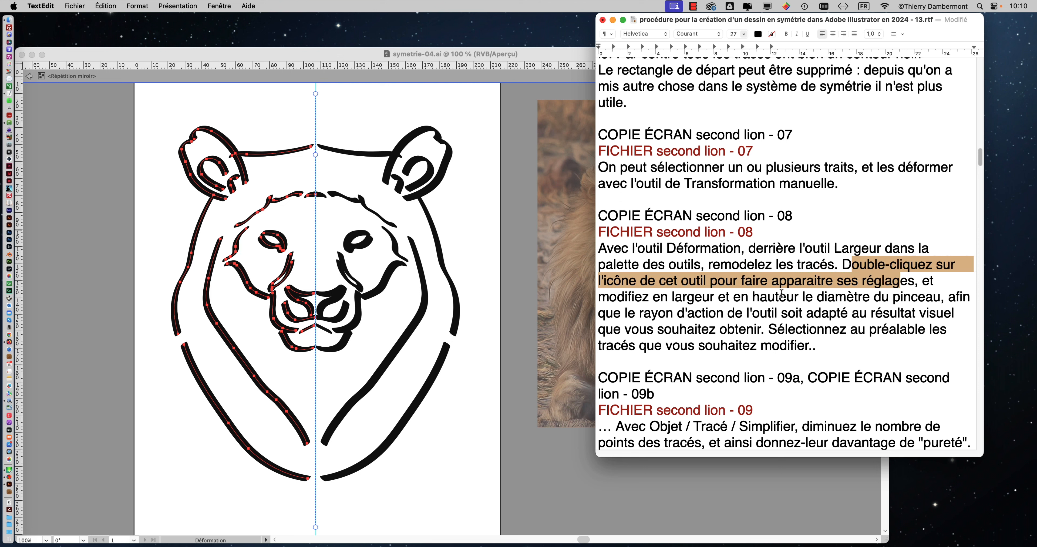
pyautogui.moveTo(660, 297); pyautogui.dragTo(930, 298)
pyautogui.moveTo(649, 316); pyautogui.dragTo(926, 314)
pyautogui.click(716, 330)
pyautogui.moveTo(647, 329); pyautogui.dragTo(836, 343)
pyautogui.click(684, 313)
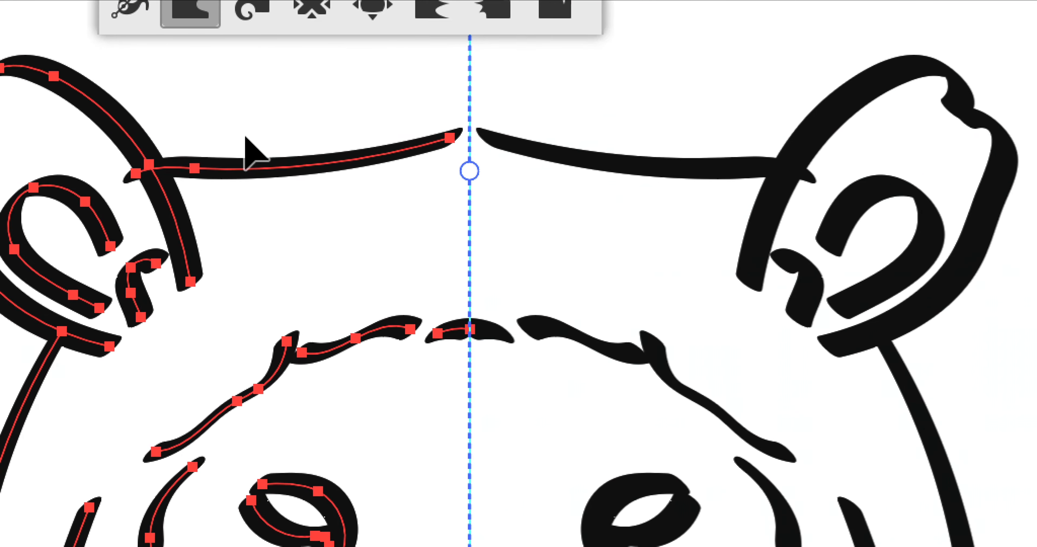
# Deselect everything, select only the left outer mane line below the ear, and push it inward with the Warp tool.
pyautogui.keyDown('super'); pyautogui.click(302, 229); pyautogui.keyUp('super')
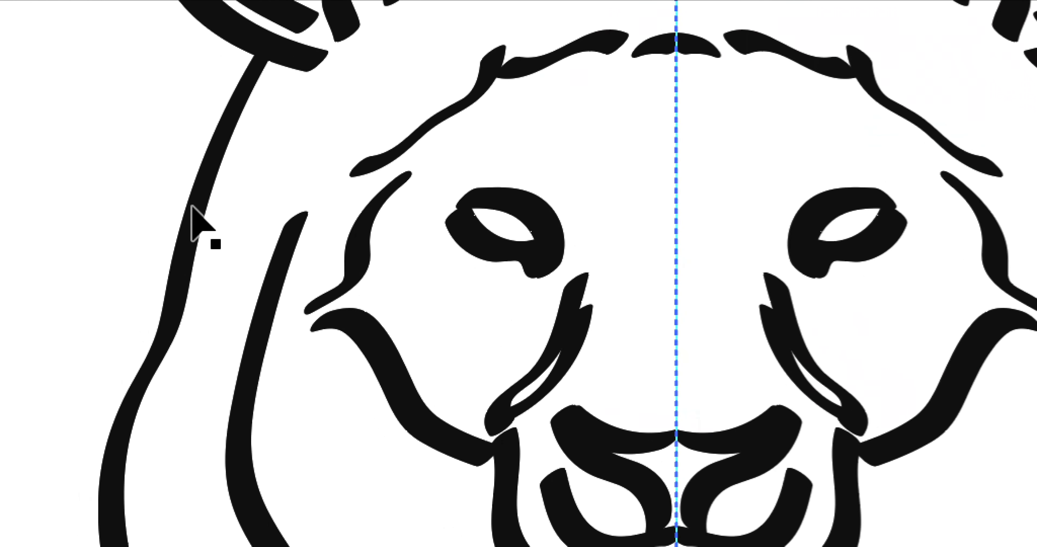
pyautogui.click(209, 286)
pyautogui.hotkey('shift', 'r')
pyautogui.moveTo(238, 90)
pyautogui.mouseDown()
pyautogui.moveTo(182, 155)
pyautogui.moveTo(173, 148)
pyautogui.moveTo(311, 125)
pyautogui.mouseUp()
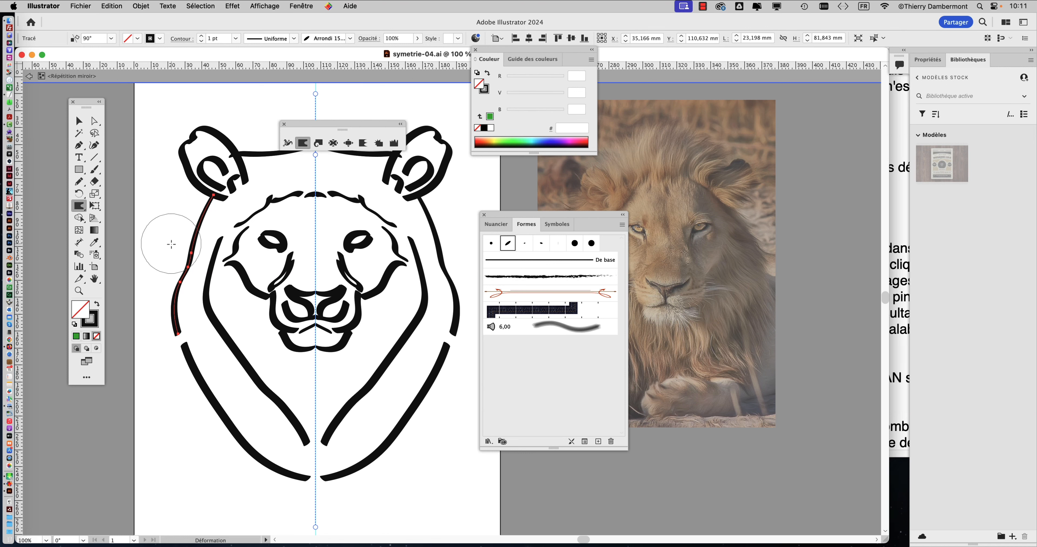
pyautogui.moveTo(171, 245)
pyautogui.mouseDown()
pyautogui.moveTo(171, 307)
pyautogui.moveTo(165, 272)
pyautogui.moveTo(179, 264)
pyautogui.moveTo(186, 291)
pyautogui.mouseUp()
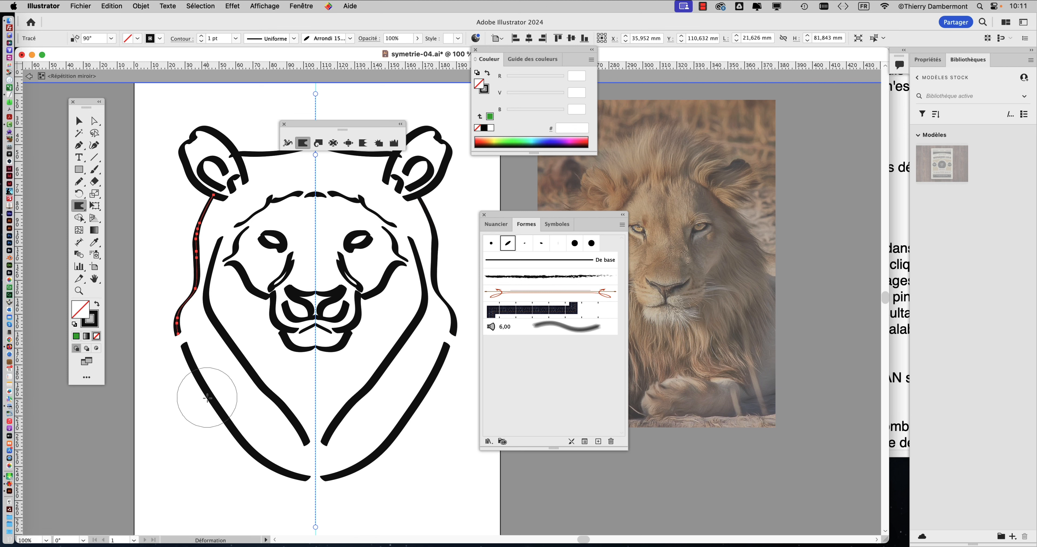
# Warp the lower left outer mane line into a wavy contour, and shift the floating tool strip clear of the head.
pyautogui.click(191, 405)
pyautogui.moveTo(191, 405)
pyautogui.mouseDown()
pyautogui.moveTo(218, 386)
pyautogui.moveTo(211, 420)
pyautogui.moveTo(255, 463)
pyautogui.moveTo(267, 439)
pyautogui.moveTo(305, 476)
pyautogui.mouseUp()
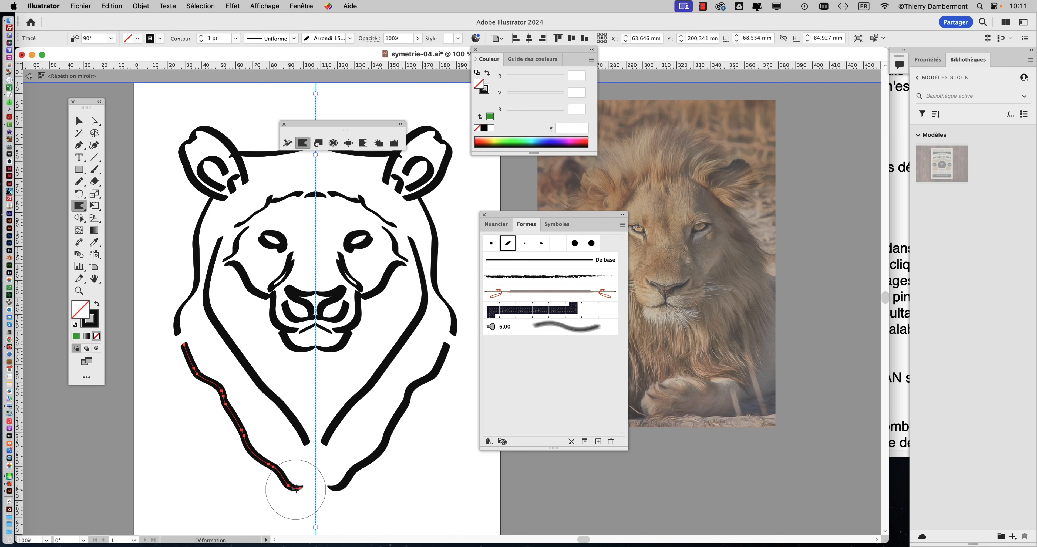
pyautogui.moveTo(305, 124); pyautogui.dragTo(259, 96)
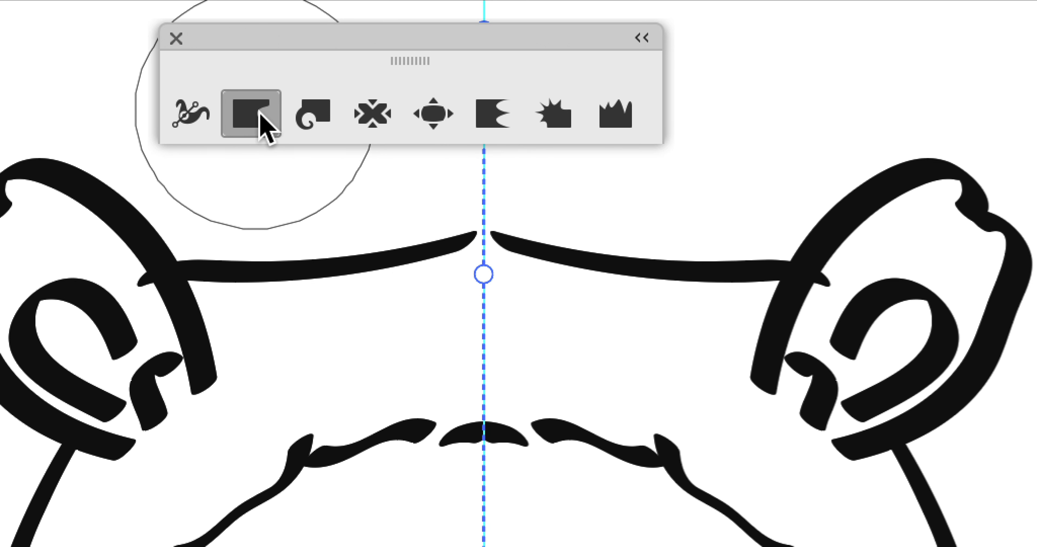
# Set the Déformation tool's brush to a width of 10 mm and a height of 10 mm.
pyautogui.doubleClick(263, 121)
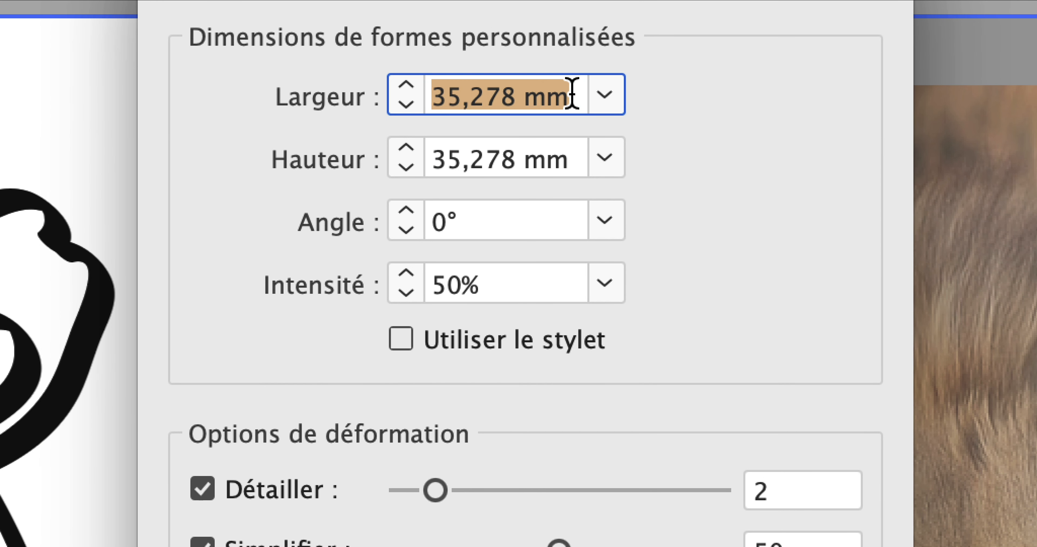
pyautogui.write('10')
pyautogui.press('Tab')
pyautogui.write('10')
pyautogui.press('Tab')
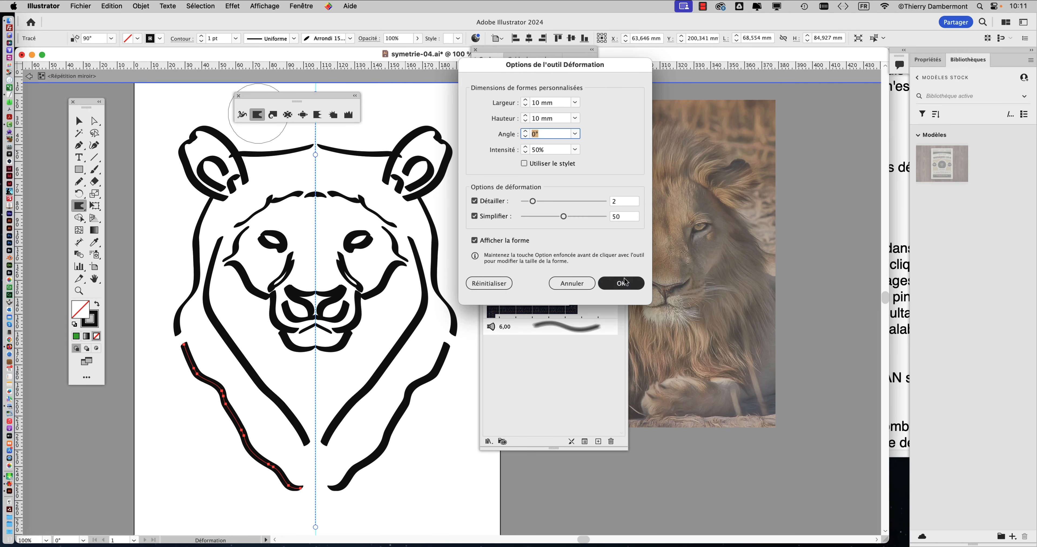
pyautogui.click(620, 283)
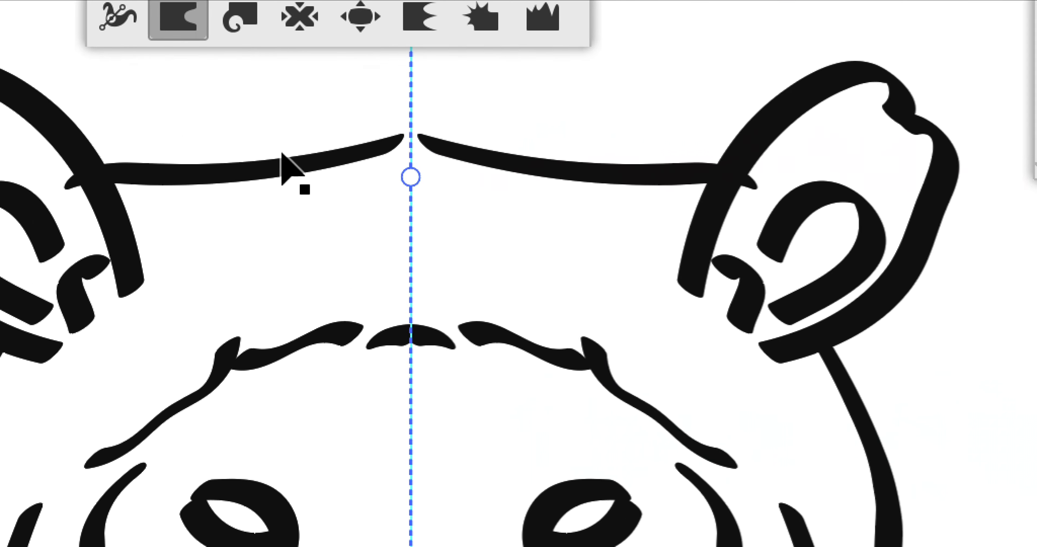
# Select the left head line between the ears, warp it into small irregular waves, and shift the floating tool strip further above it.
pyautogui.keyDown('super'); pyautogui.click(285, 165); pyautogui.keyUp('super')
pyautogui.moveTo(190, 182); pyautogui.dragTo(206, 174)
pyautogui.moveTo(266, 157)
pyautogui.mouseDown()
pyautogui.moveTo(295, 161)
pyautogui.moveTo(296, 143)
pyautogui.moveTo(308, 145)
pyautogui.moveTo(297, 138)
pyautogui.moveTo(308, 157)
pyautogui.moveTo(286, 155)
pyautogui.mouseUp()
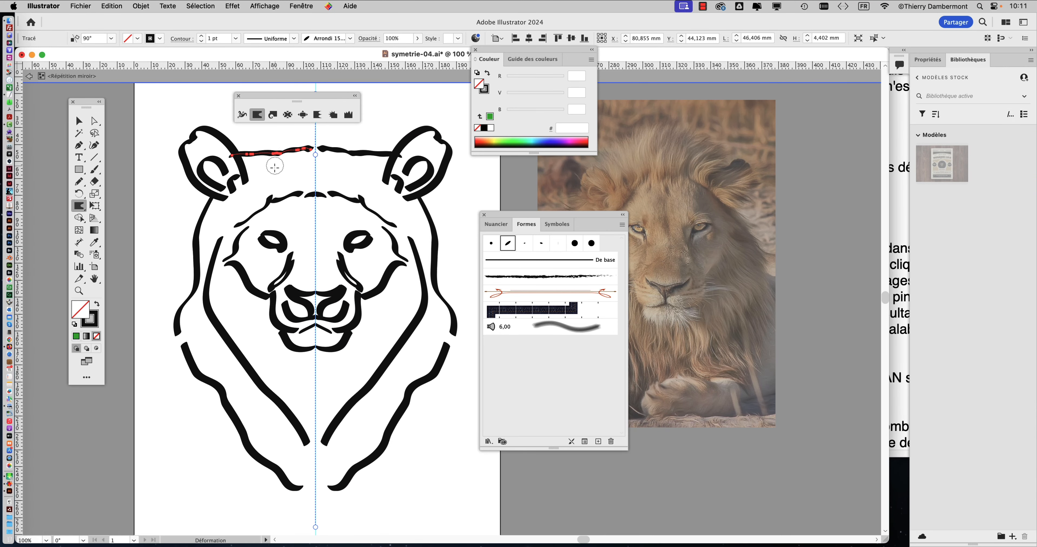
pyautogui.moveTo(281, 99); pyautogui.dragTo(265, 86)
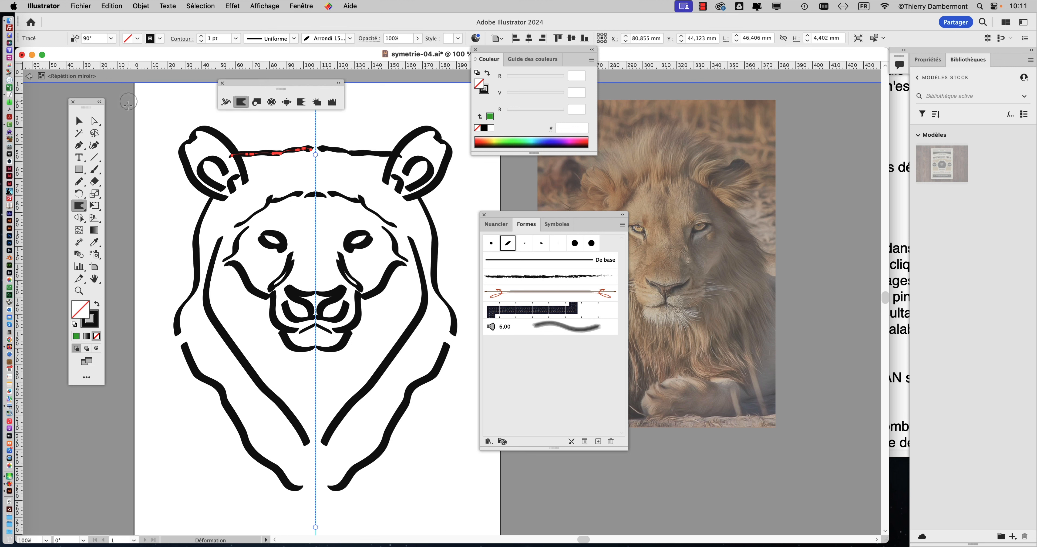
pyautogui.click(79, 121)
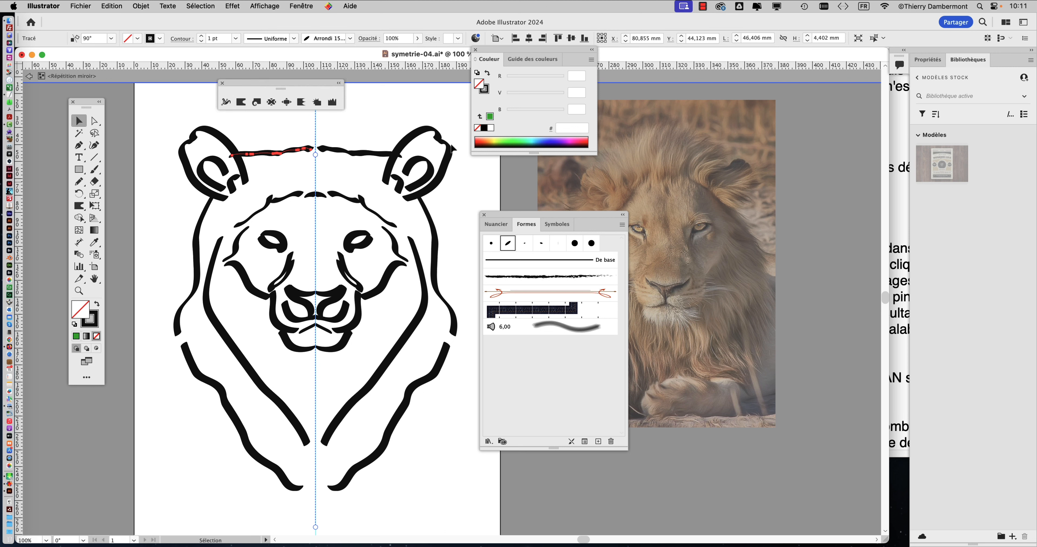
# Save the drawing as symetrie-05.ai in the same folder, keeping the Illustrator 2020 version options.
pyautogui.click(87, 5)
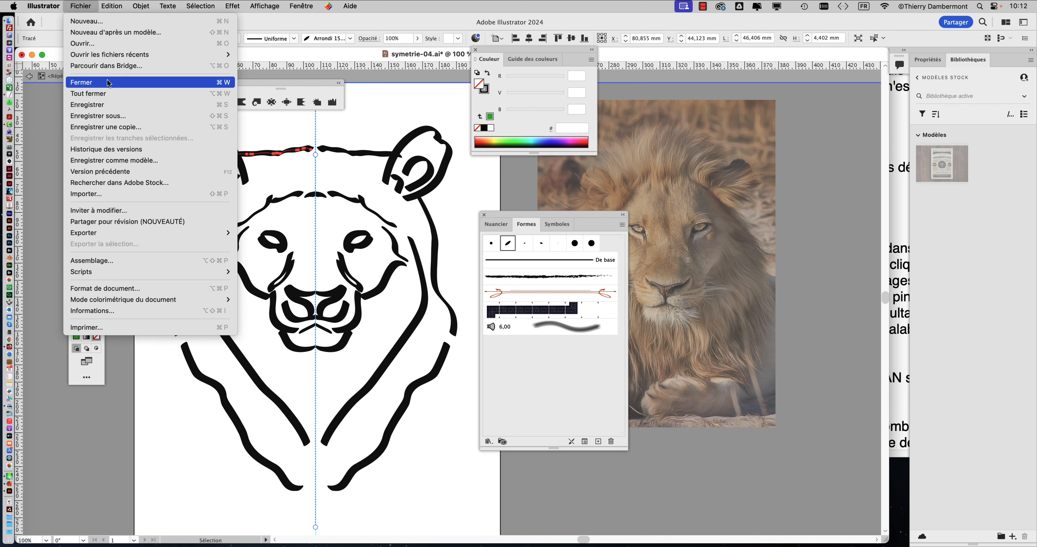
pyautogui.click(105, 109)
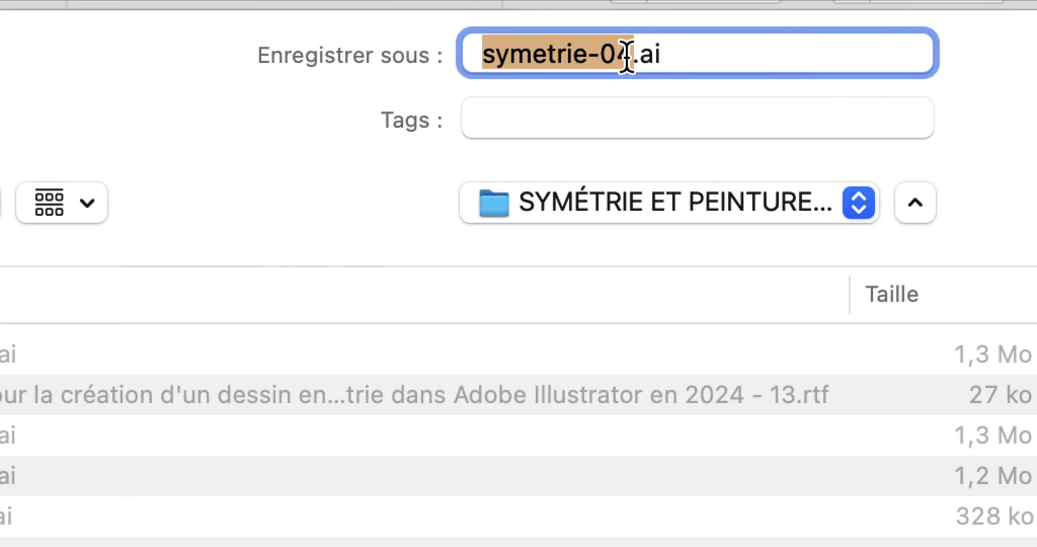
pyautogui.moveTo(626, 57); pyautogui.dragTo(623, 56)
pyautogui.write('5')
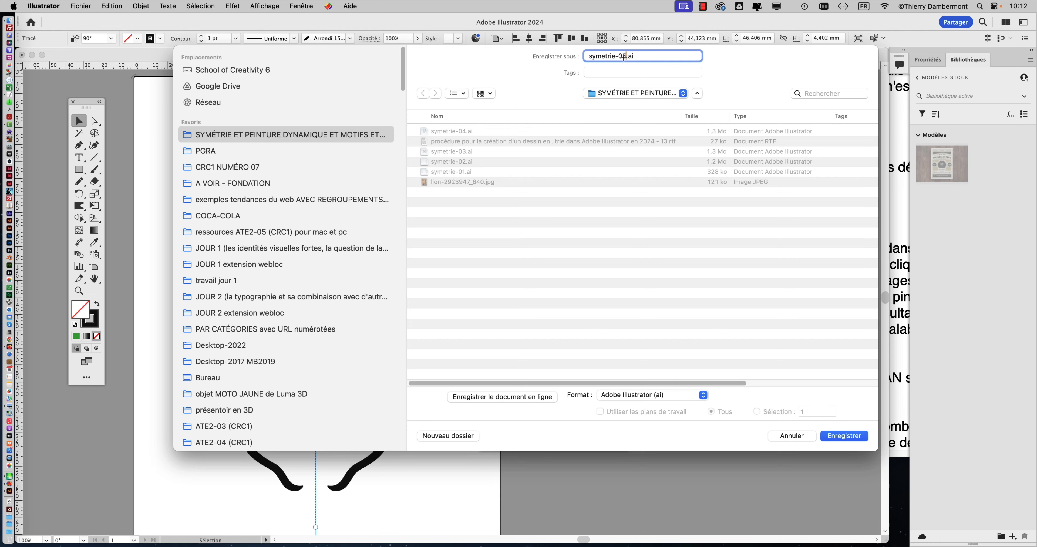
pyautogui.click(845, 436)
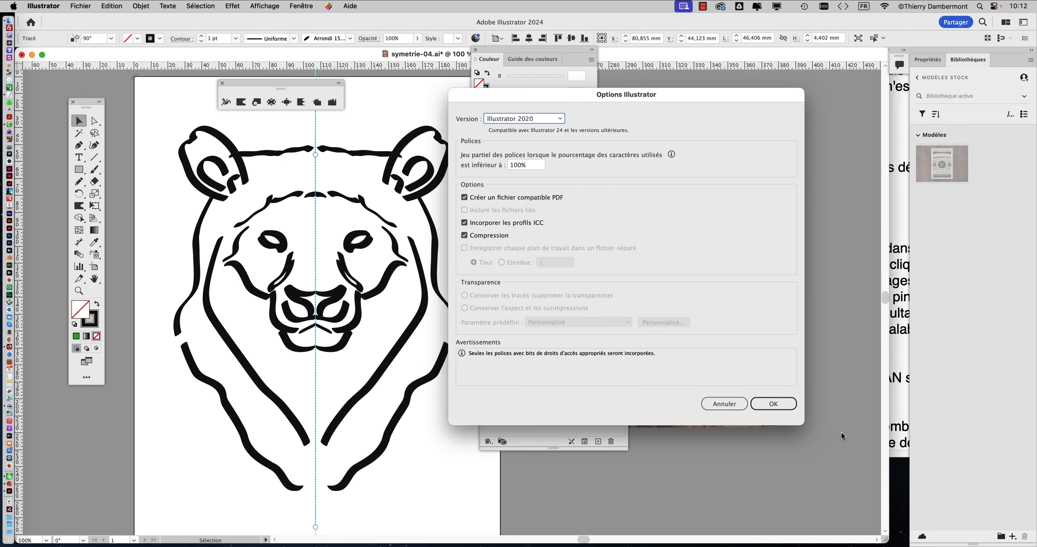
pyautogui.click(777, 409)
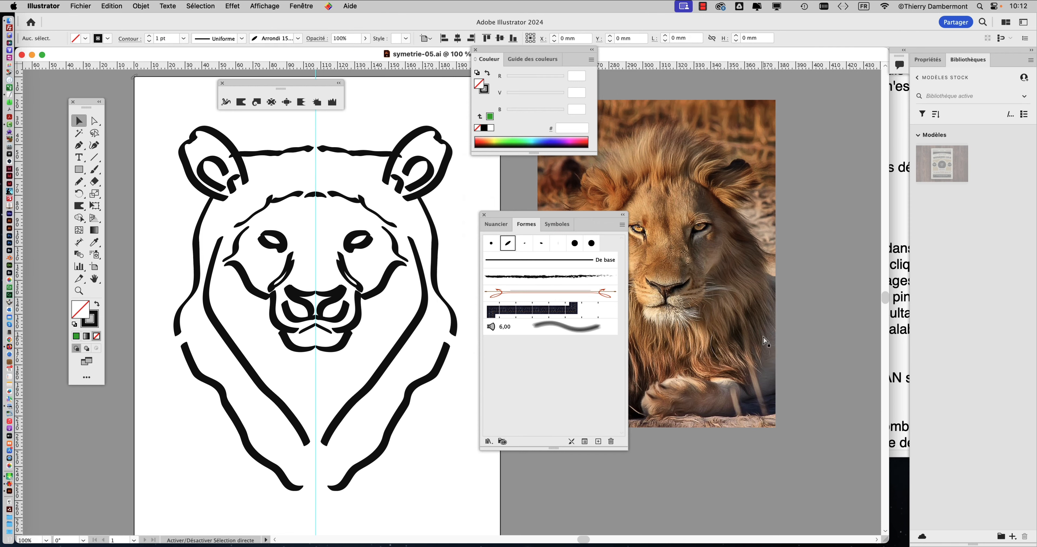
# Switch to the TextEdit notes and review the instructions on Objet / Tracé / Simplifier, selecting paths beforehand, and converting curves to angular paths.
pyautogui.click(896, 280)
pyautogui.scroll(-5, 749, 271)
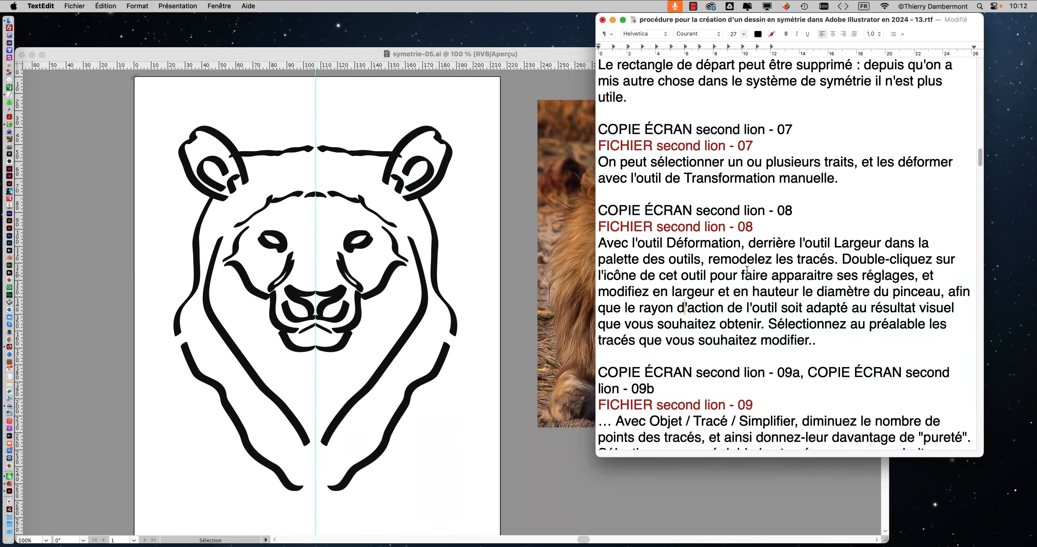
pyautogui.scroll(-3, 747, 271)
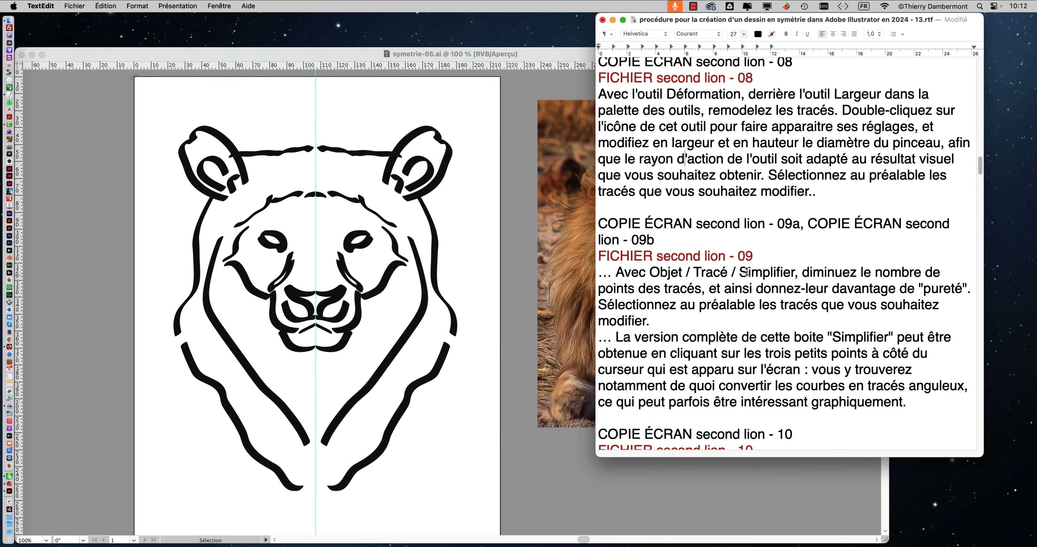
pyautogui.moveTo(616, 257); pyautogui.dragTo(950, 273)
pyautogui.moveTo(734, 273); pyautogui.dragTo(966, 273)
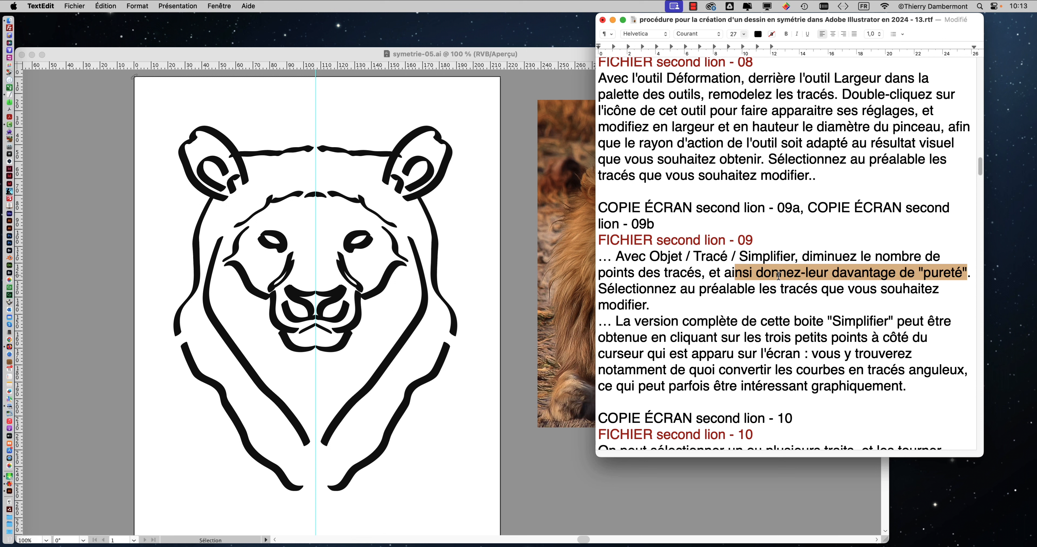
pyautogui.moveTo(615, 289); pyautogui.dragTo(812, 298)
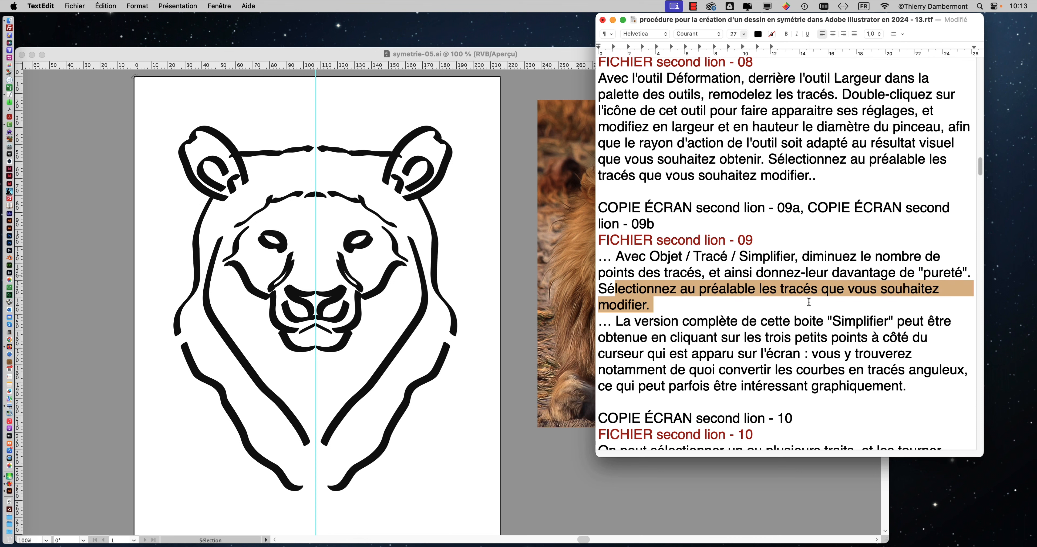
pyautogui.moveTo(641, 321); pyautogui.dragTo(946, 328)
pyautogui.moveTo(647, 338); pyautogui.dragTo(928, 339)
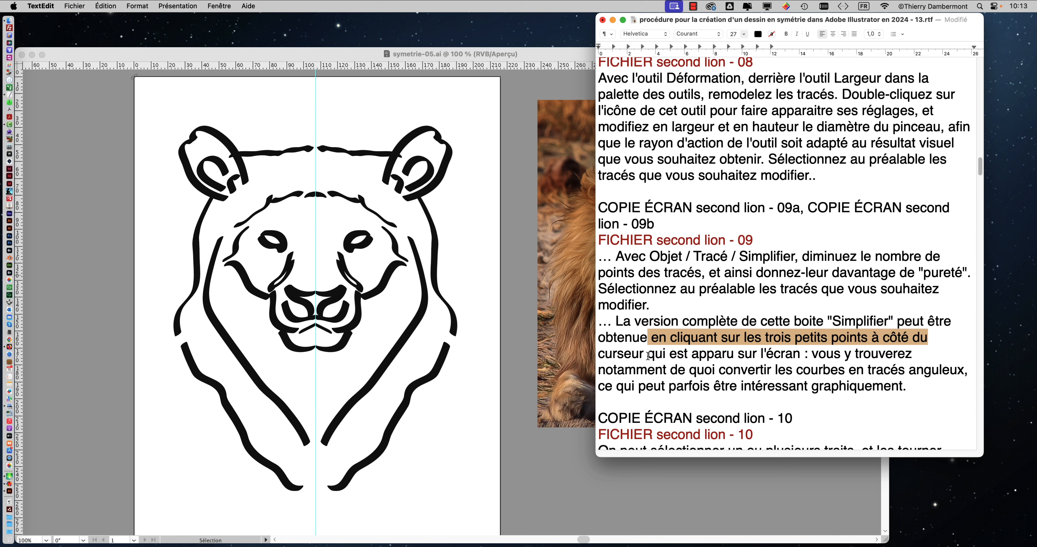
pyautogui.moveTo(648, 355); pyautogui.dragTo(880, 354)
pyautogui.moveTo(712, 371); pyautogui.dragTo(913, 373)
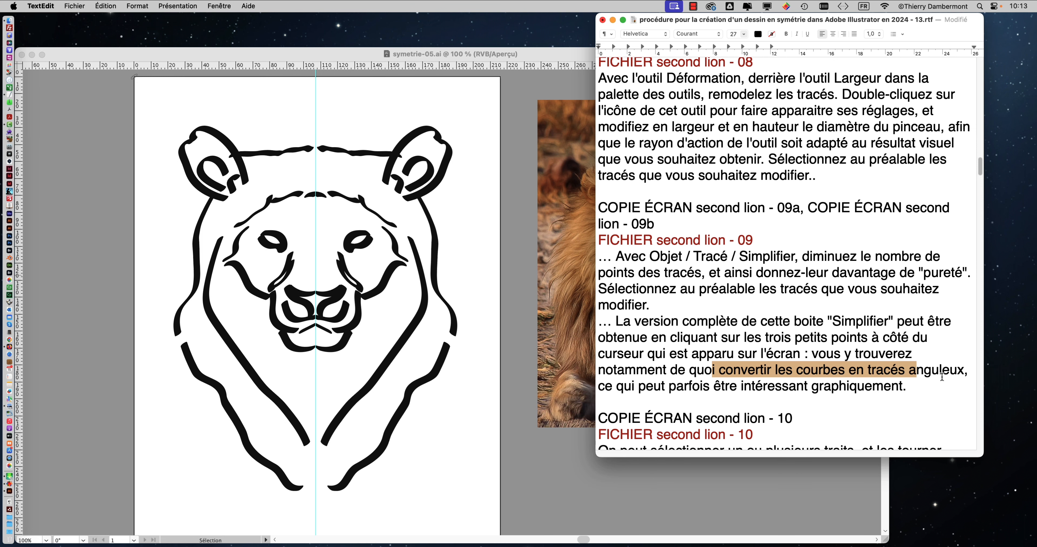
# Return to Illustrator, move the Couleur panel off the document title, and save the drawing as symetrie-06-ANGULEUX.ai with the Illustrator 2020 options.
pyautogui.click(258, 54)
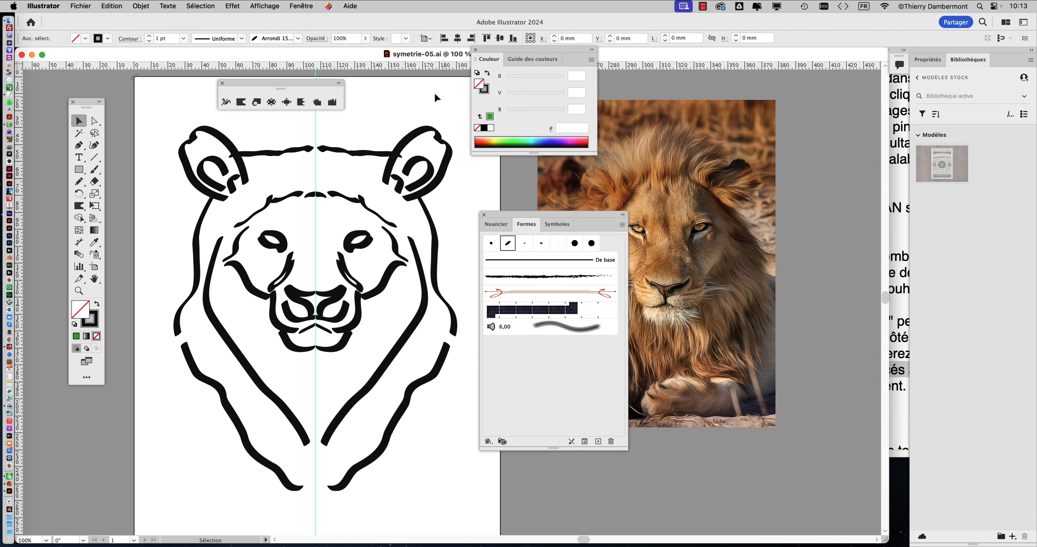
pyautogui.moveTo(485, 50); pyautogui.dragTo(534, 66)
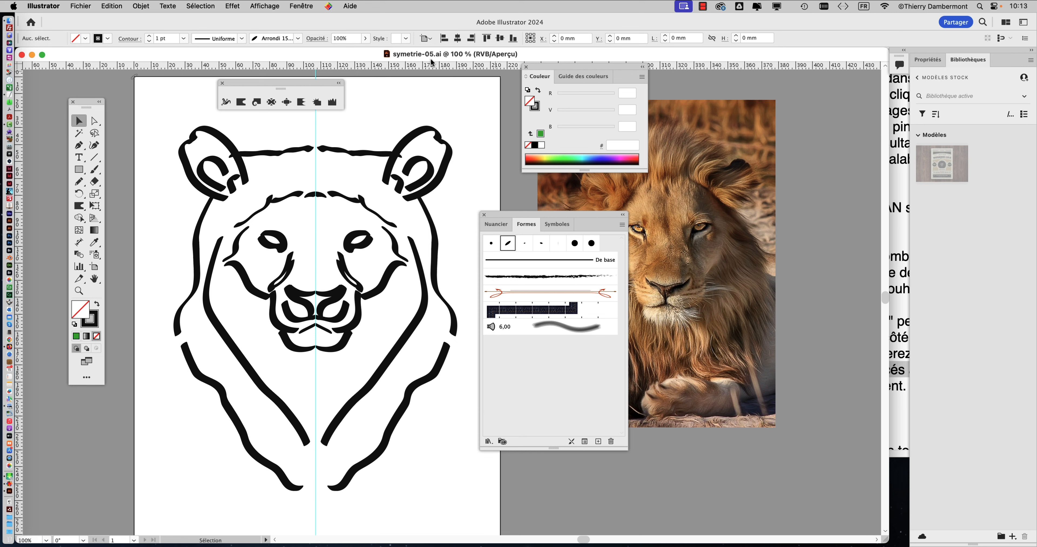
pyautogui.click(73, 5)
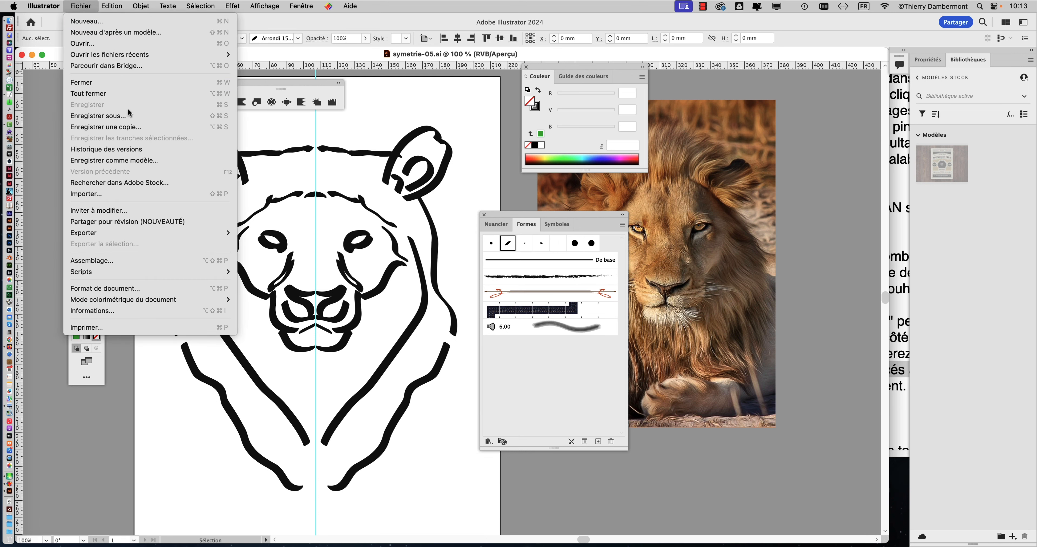
pyautogui.click(121, 116)
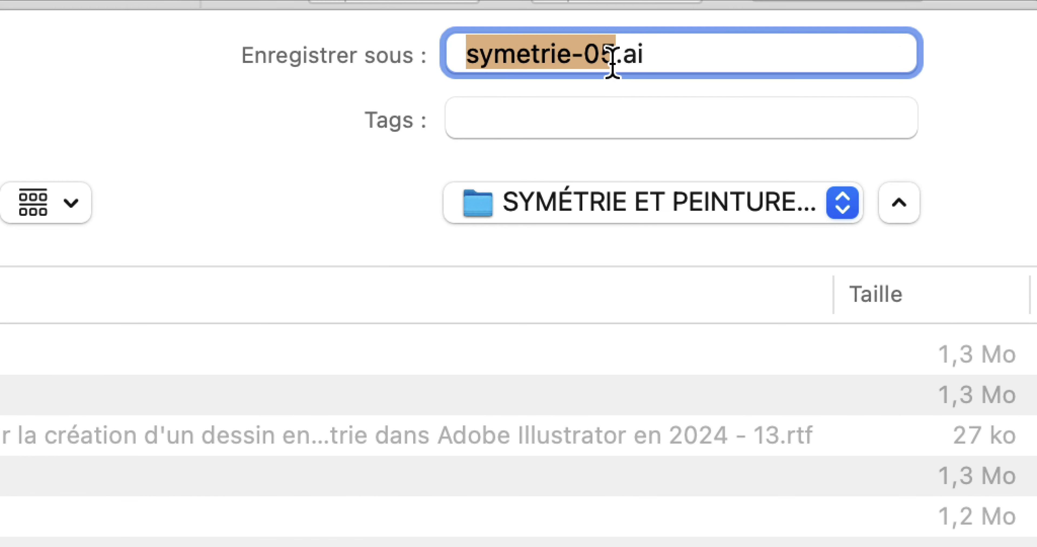
pyautogui.click(622, 56)
pyautogui.moveTo(613, 60); pyautogui.dragTo(606, 64)
pyautogui.write('6-ANGULEU')
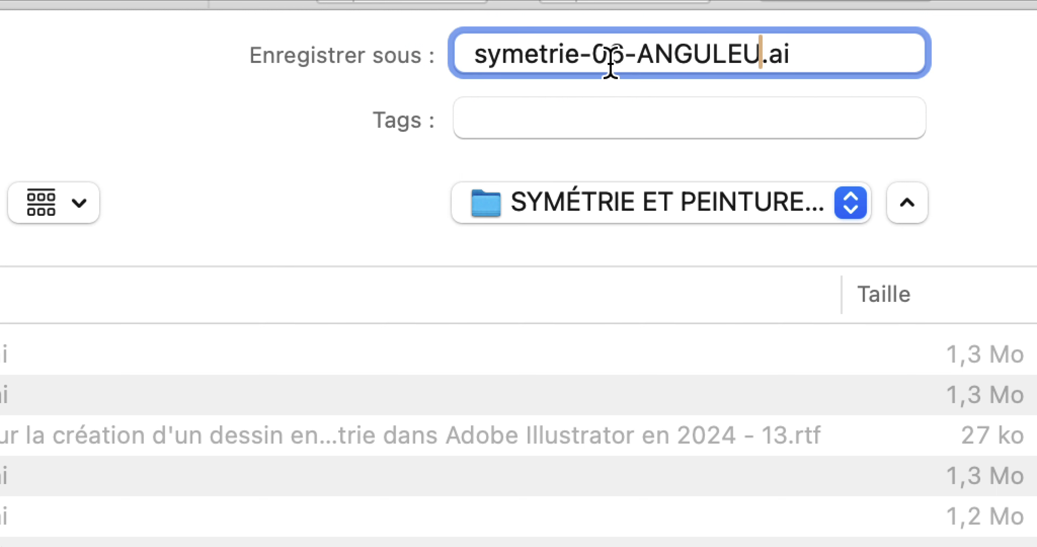
pyautogui.write('X')
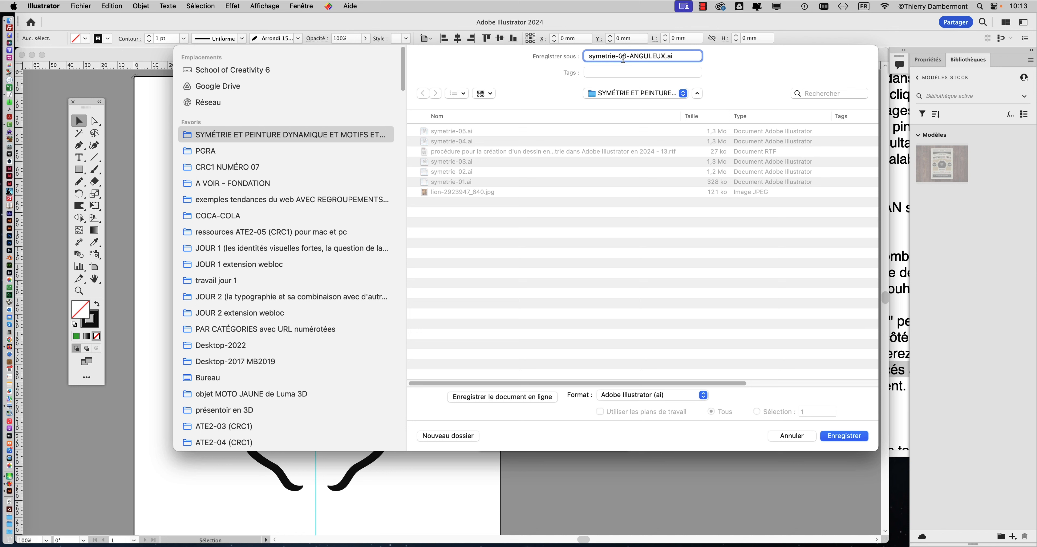
pyautogui.click(845, 431)
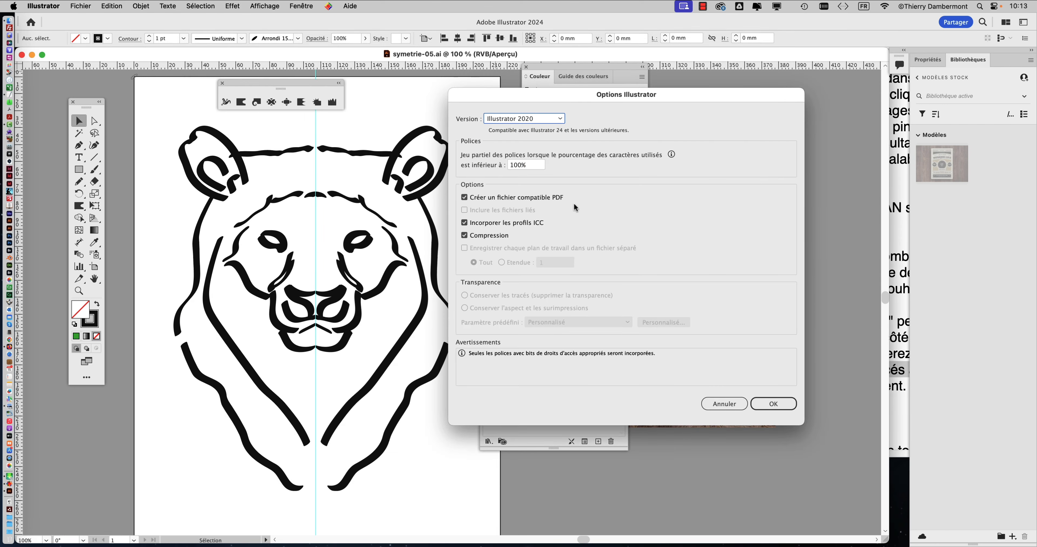
pyautogui.click(774, 404)
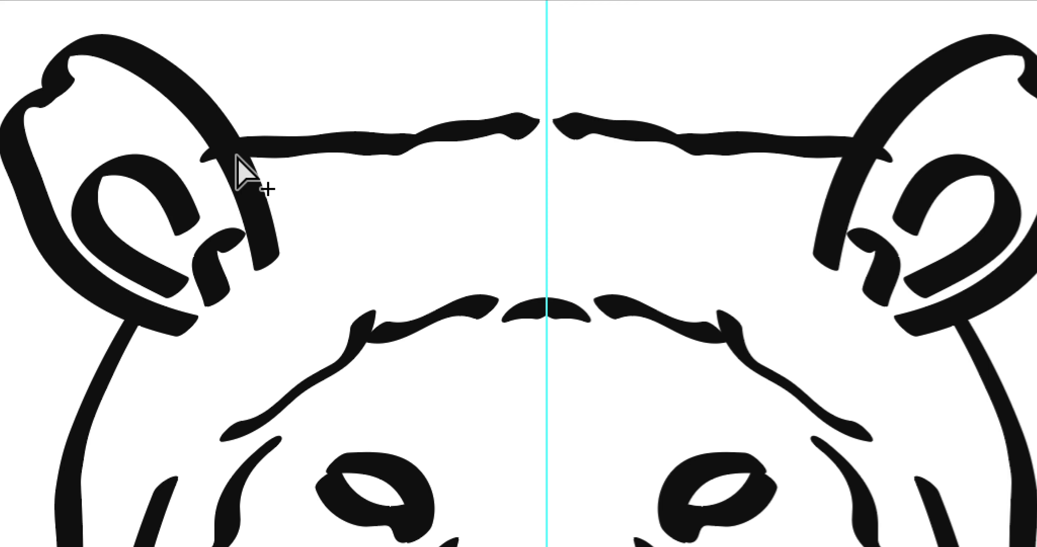
# Select the lion's mirror repeat, switch to outline view, and isolate the repeat with all its left-half paths selected.
pyautogui.rightClick(236, 155)
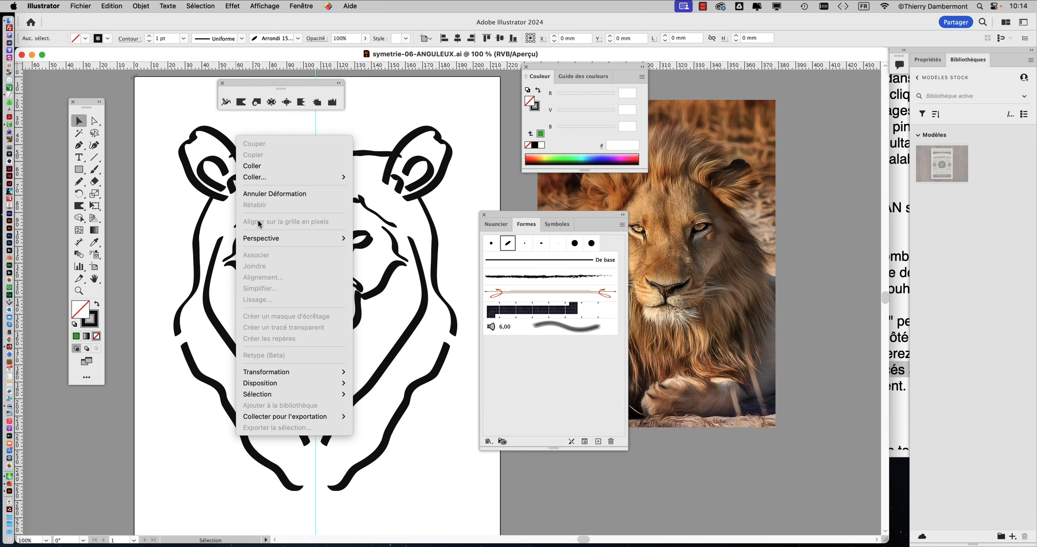
pyautogui.click(21, 50)
pyautogui.rightClick(193, 174)
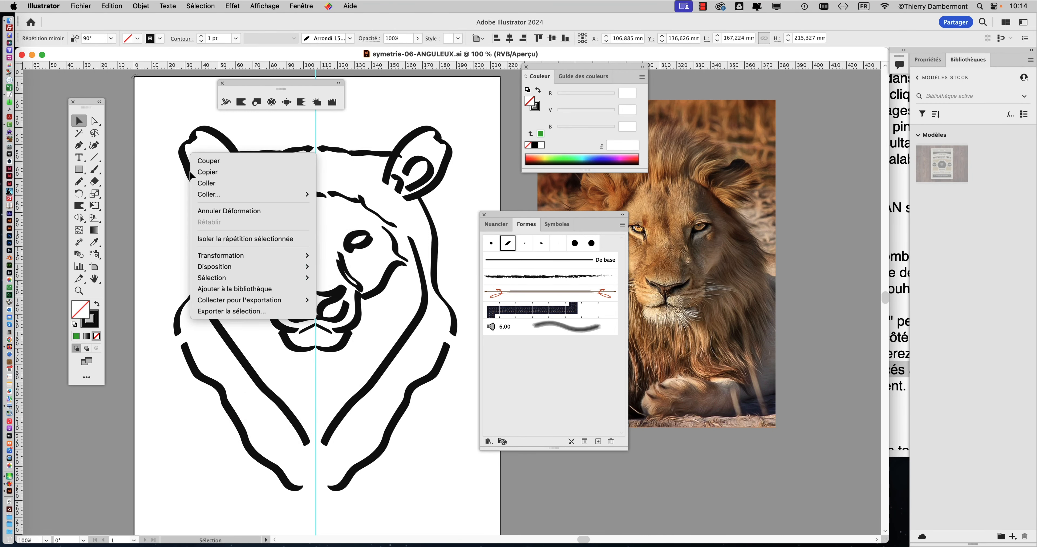
pyautogui.click(181, 183)
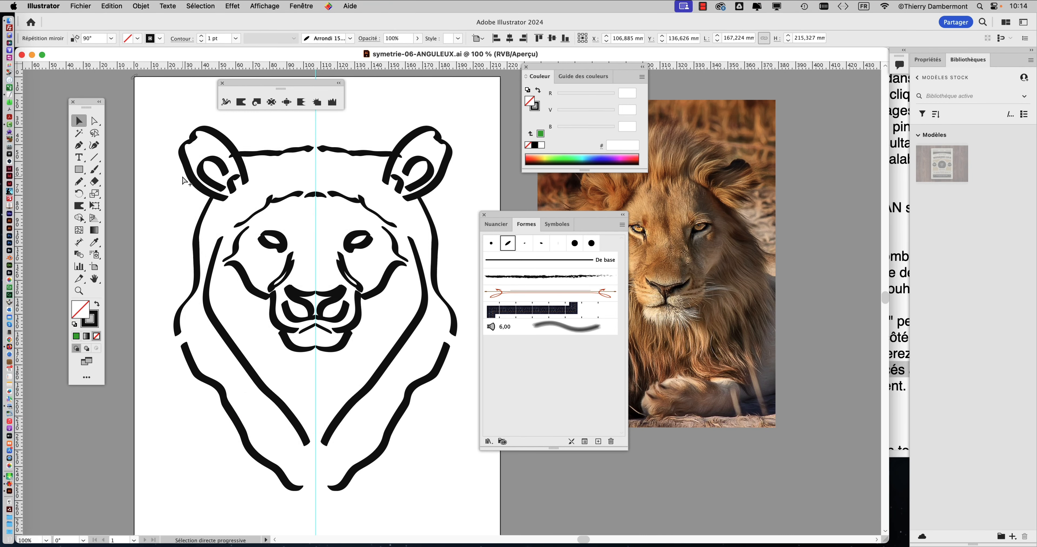
pyautogui.hotkey('ctrl', 'y')
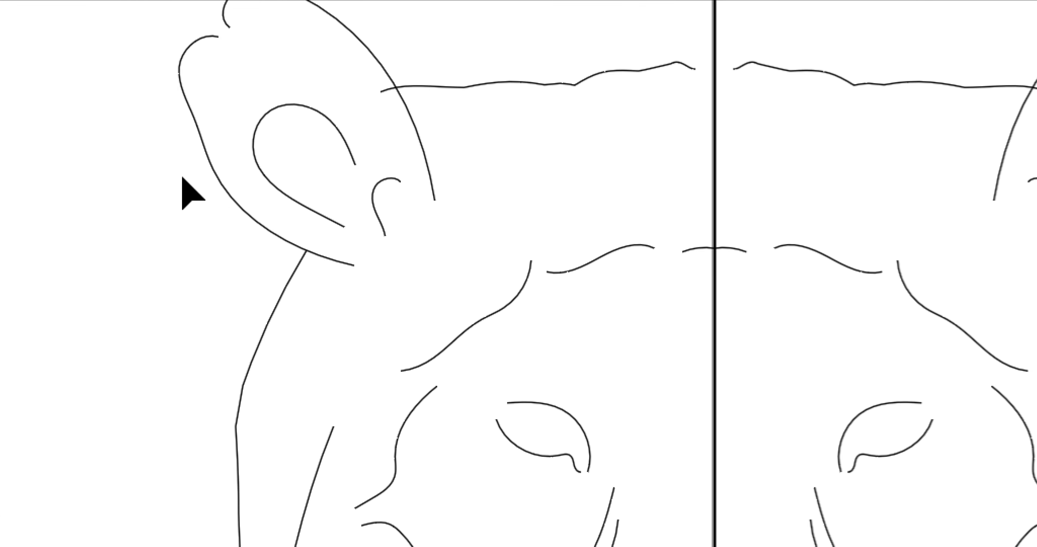
pyautogui.rightClick(184, 168)
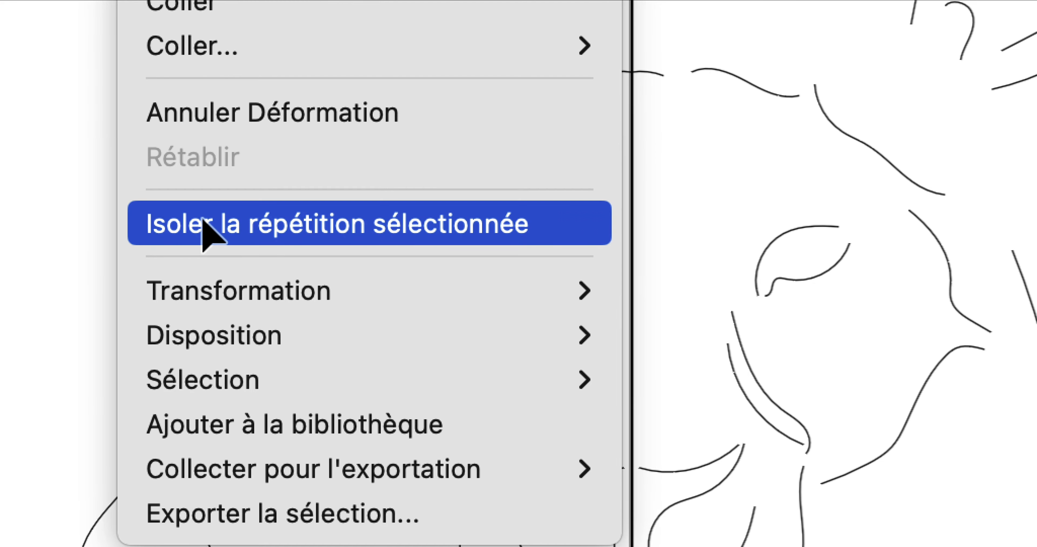
pyautogui.click(203, 222)
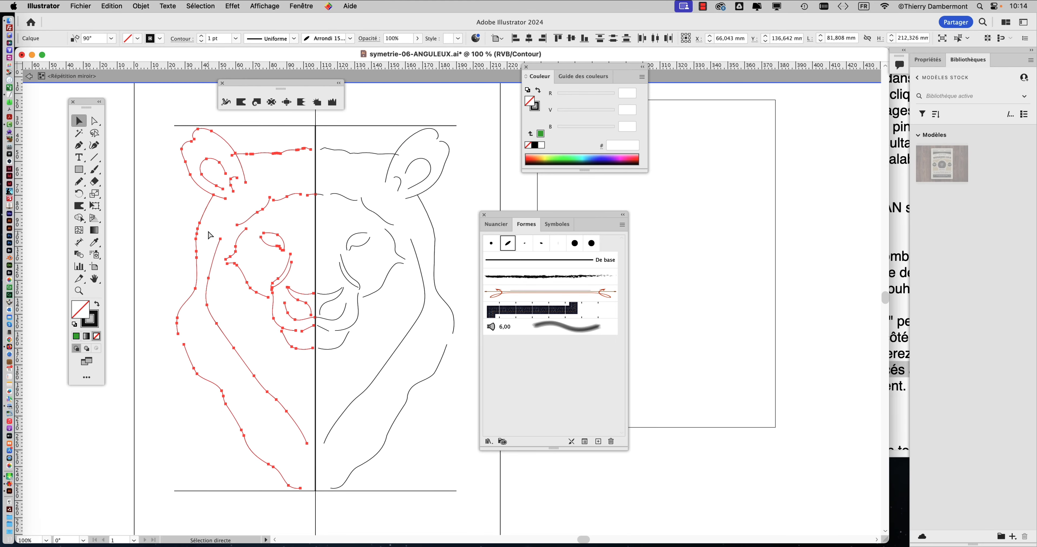
# Return to preview display, reduce the Arrondi 15 pt calligraphic brush to 8 pt, and apply the change to the existing strokes.
pyautogui.press('super+y')
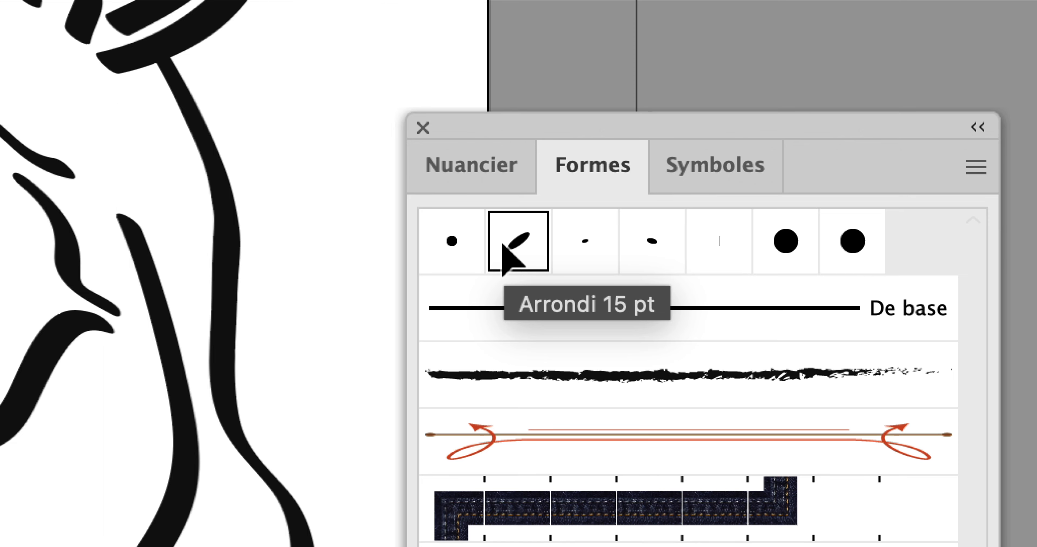
pyautogui.doubleClick(505, 246)
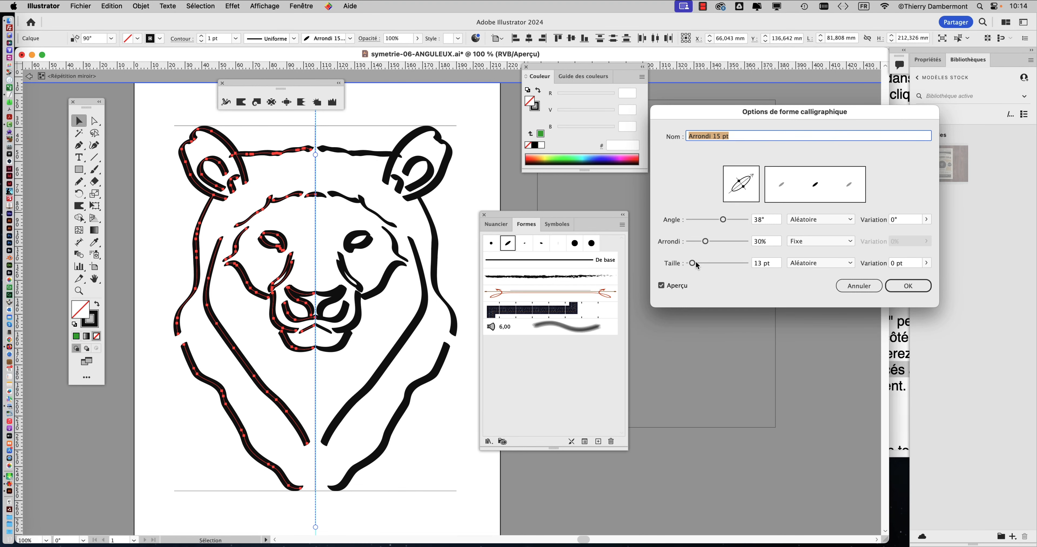
pyautogui.moveTo(692, 265); pyautogui.dragTo(677, 277)
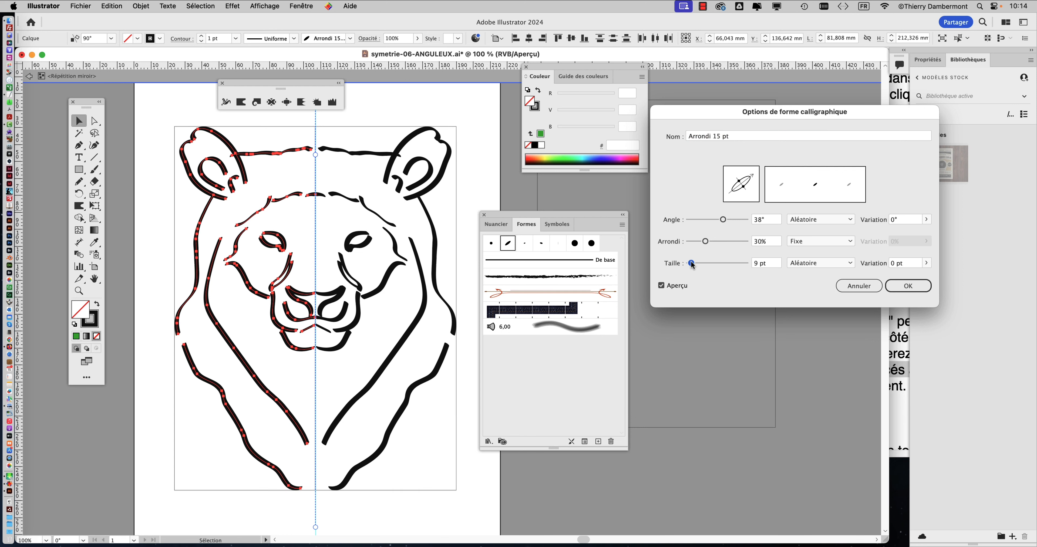
pyautogui.click(908, 285)
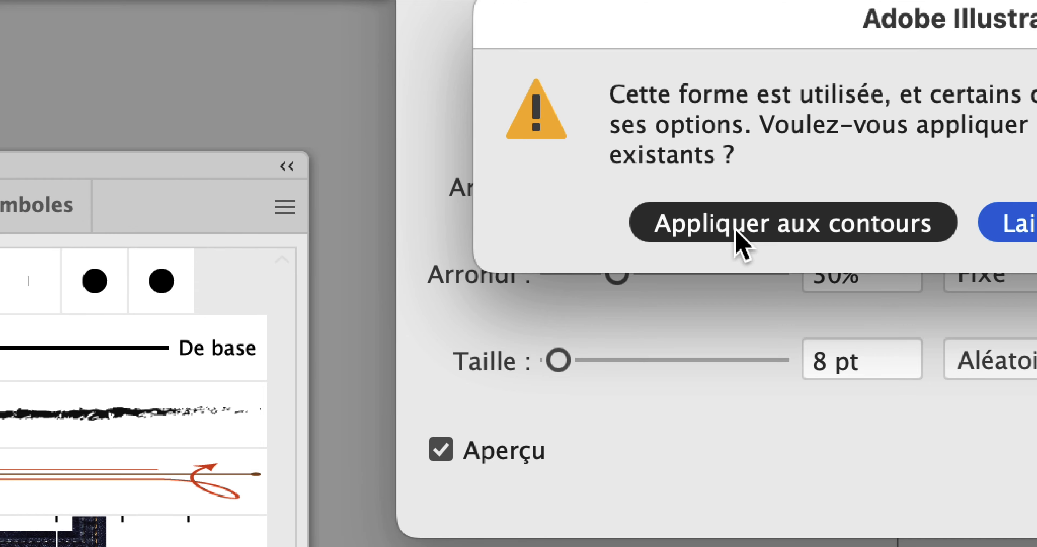
pyautogui.click(739, 242)
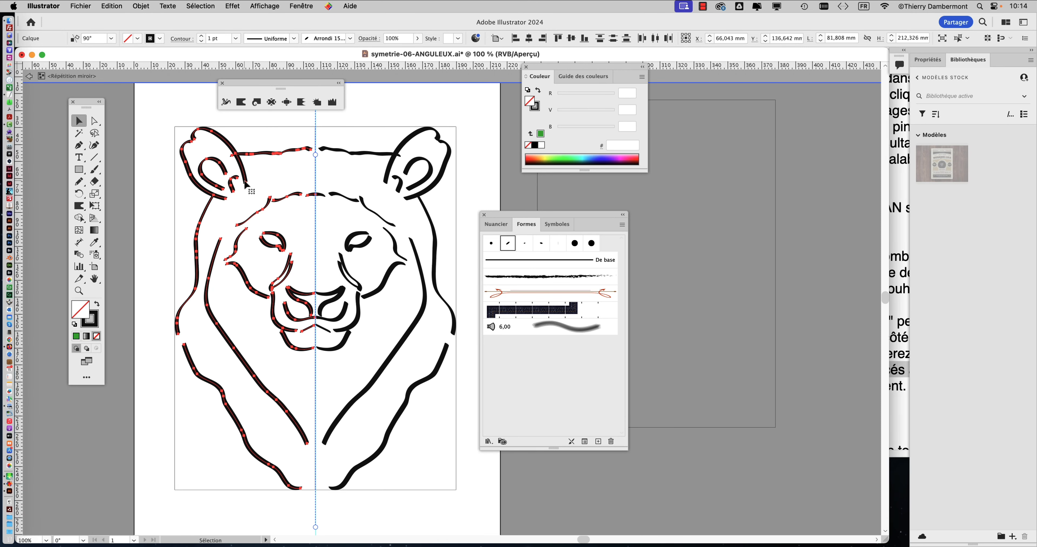
# Start Simplify on the selected left-half paths, expand it to its full options dialog, and clear the Formes panel and dialog from the drawing.
pyautogui.click(141, 6)
pyautogui.moveTo(152, 270)
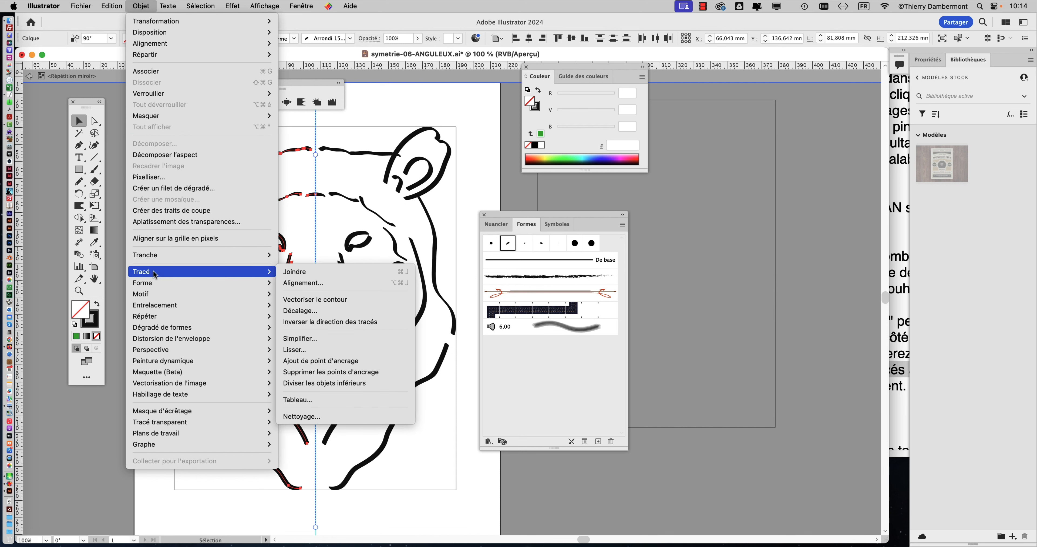
pyautogui.click(342, 341)
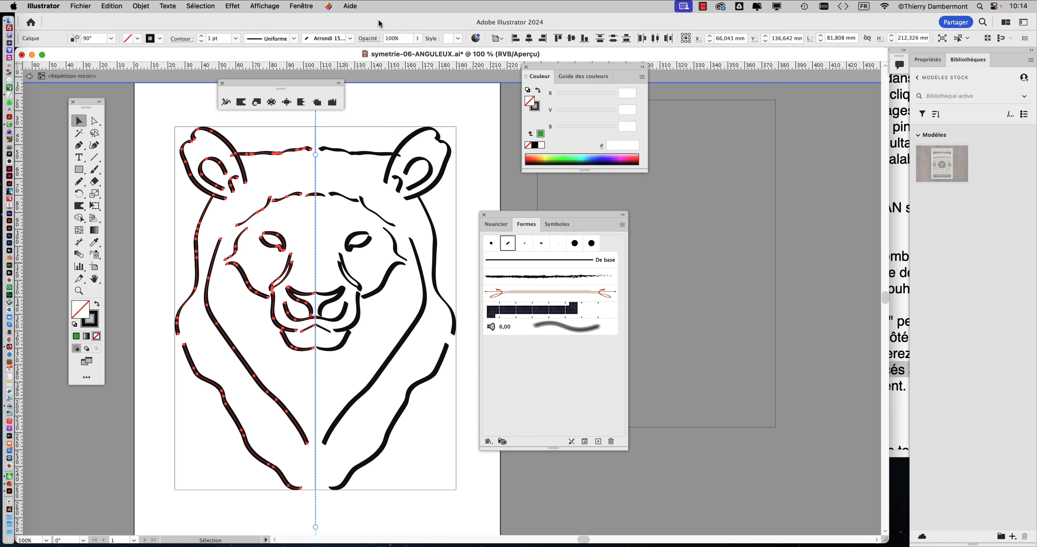
pyautogui.click(141, 6)
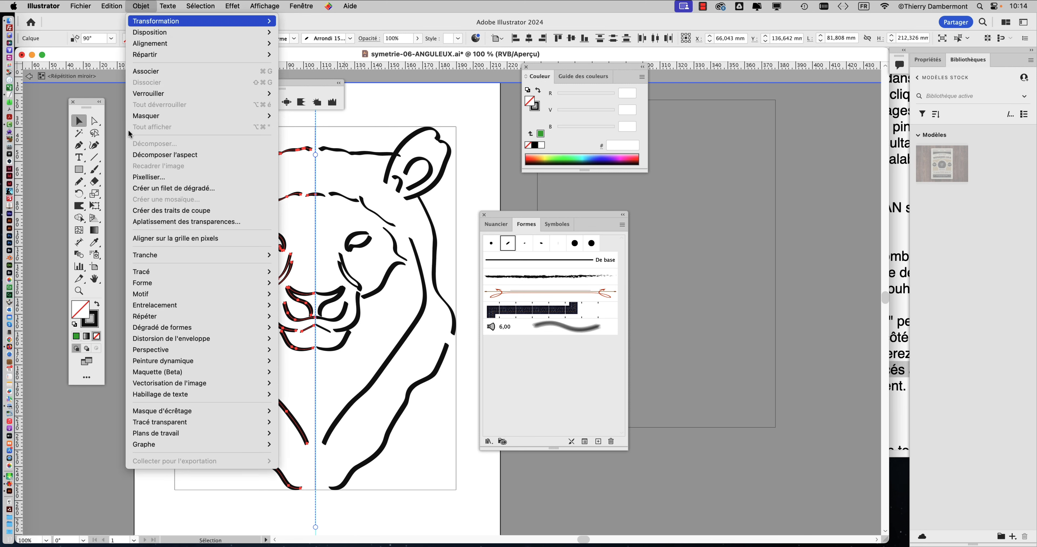
pyautogui.moveTo(155, 270)
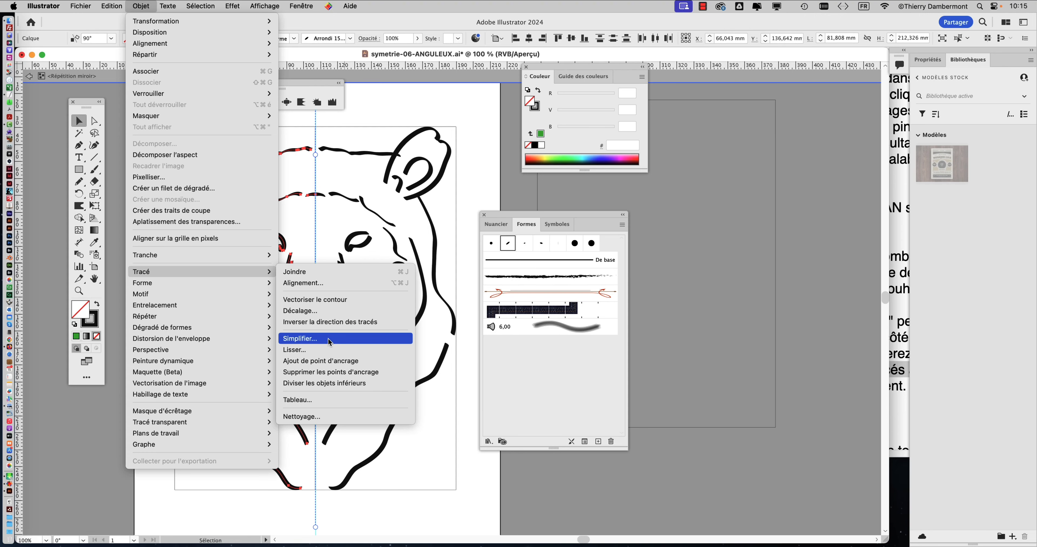
pyautogui.click(330, 339)
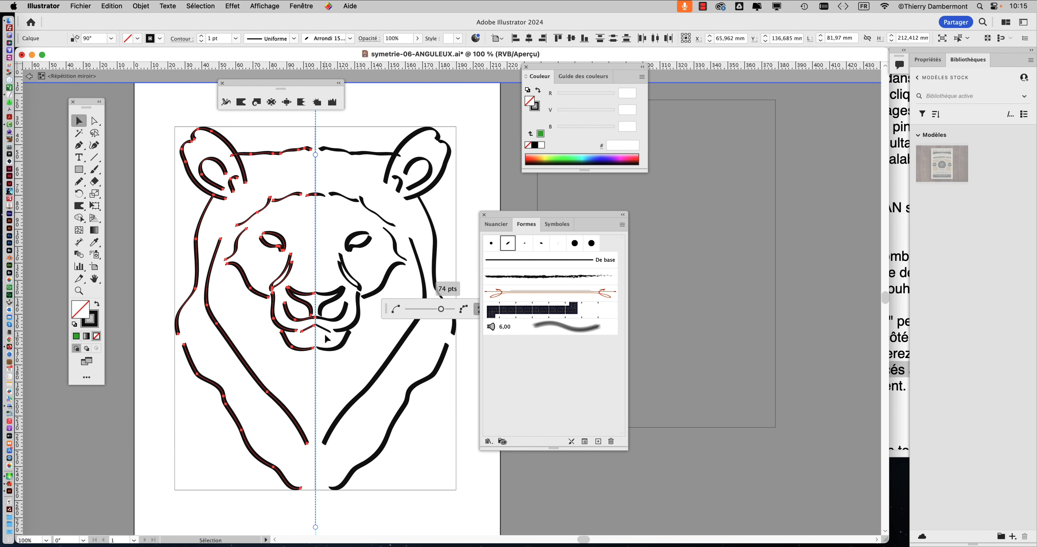
pyautogui.moveTo(509, 214); pyautogui.dragTo(655, 220)
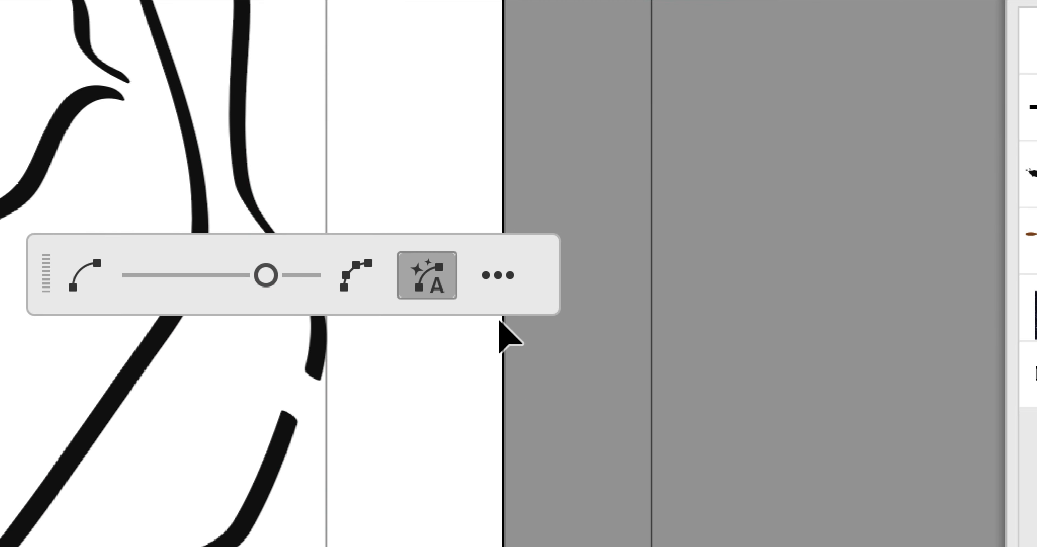
pyautogui.click(498, 275)
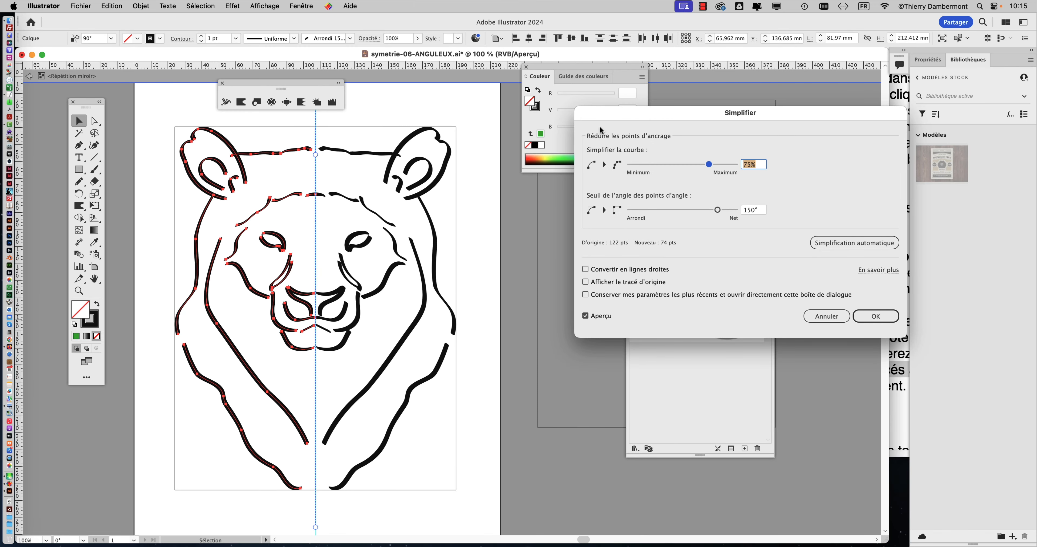
pyautogui.moveTo(596, 115); pyautogui.dragTo(484, 106)
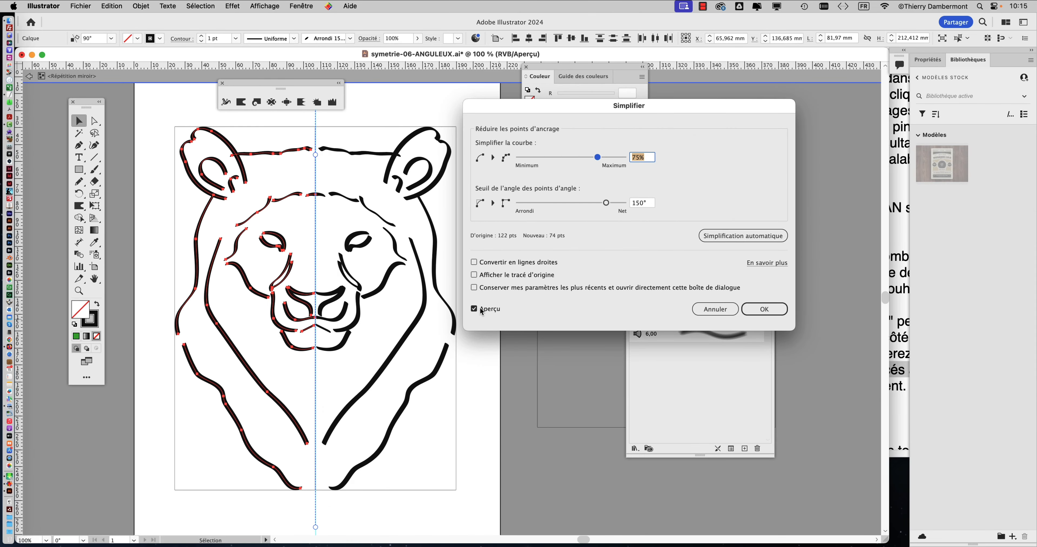
# Try lowering the curve simplification close to its minimum and raising the corner angle threshold to 166°.
pyautogui.moveTo(598, 159); pyautogui.dragTo(754, 171)
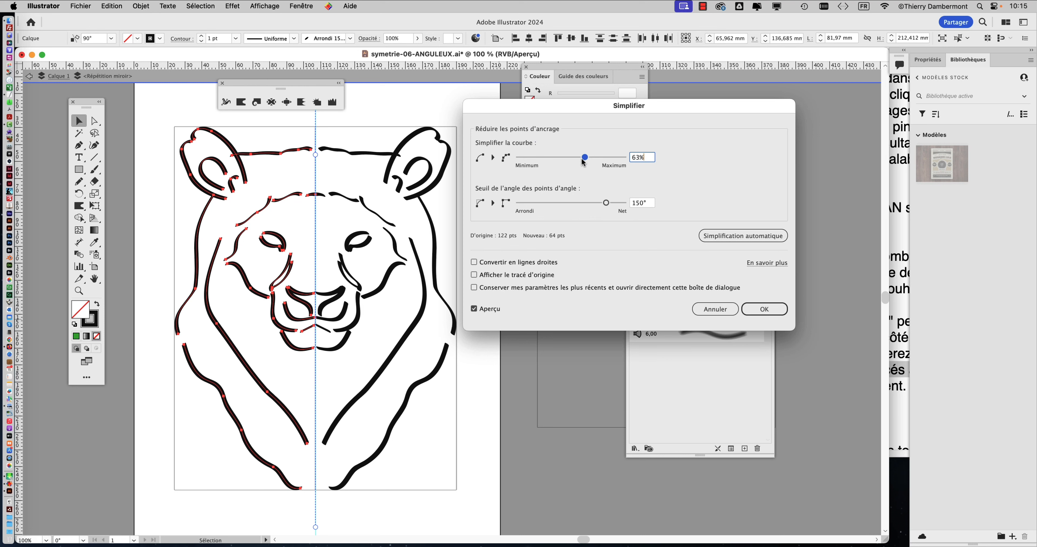
pyautogui.moveTo(583, 162); pyautogui.dragTo(532, 162)
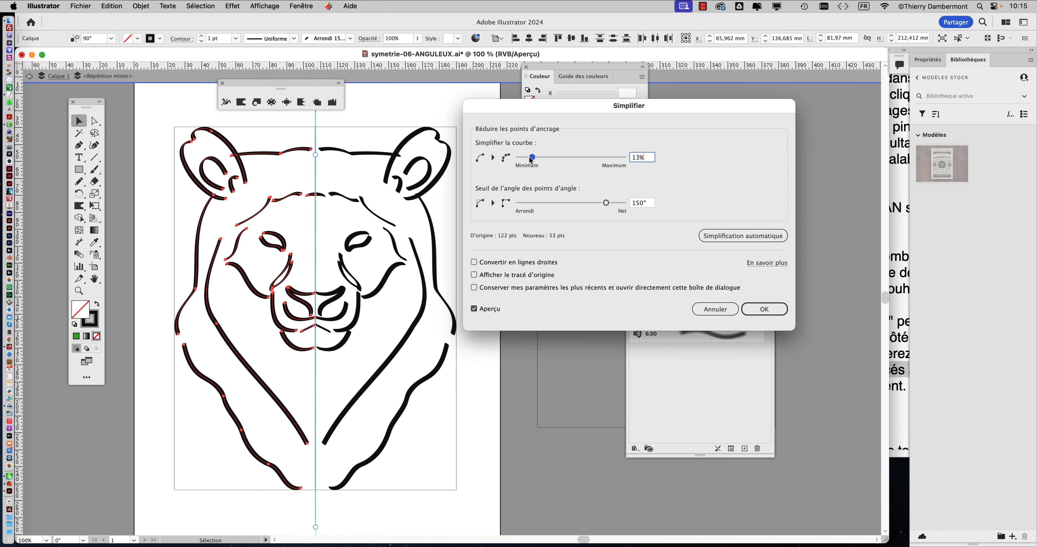
pyautogui.moveTo(531, 160)
pyautogui.mouseDown()
pyautogui.moveTo(603, 159)
pyautogui.moveTo(529, 161)
pyautogui.mouseUp()
pyautogui.moveTo(606, 203)
pyautogui.mouseDown()
pyautogui.moveTo(563, 206)
pyautogui.moveTo(616, 203)
pyautogui.mouseUp()
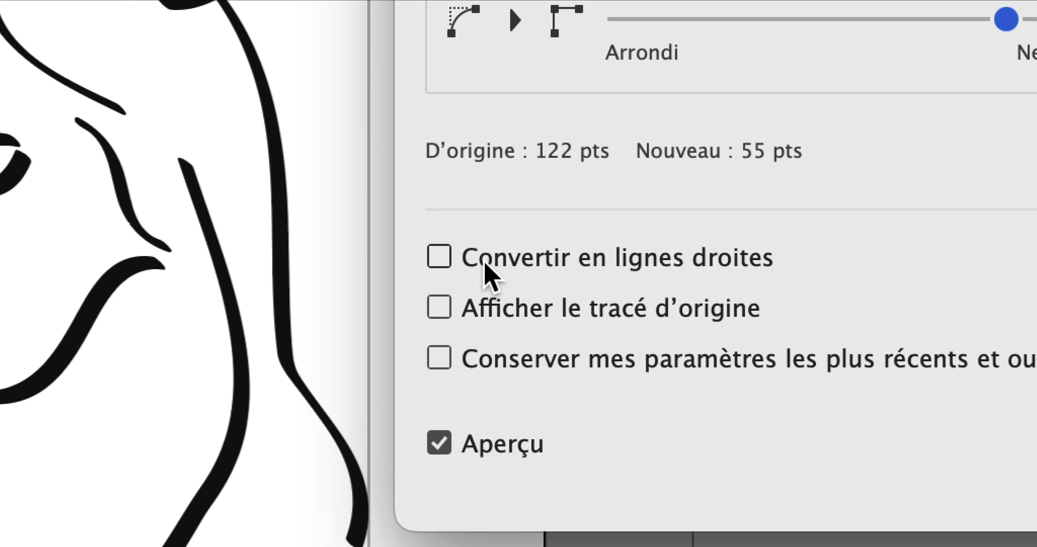
# Convert the paths to straight lines in Simplify and set the corner angle threshold to 31°.
pyautogui.click(485, 264)
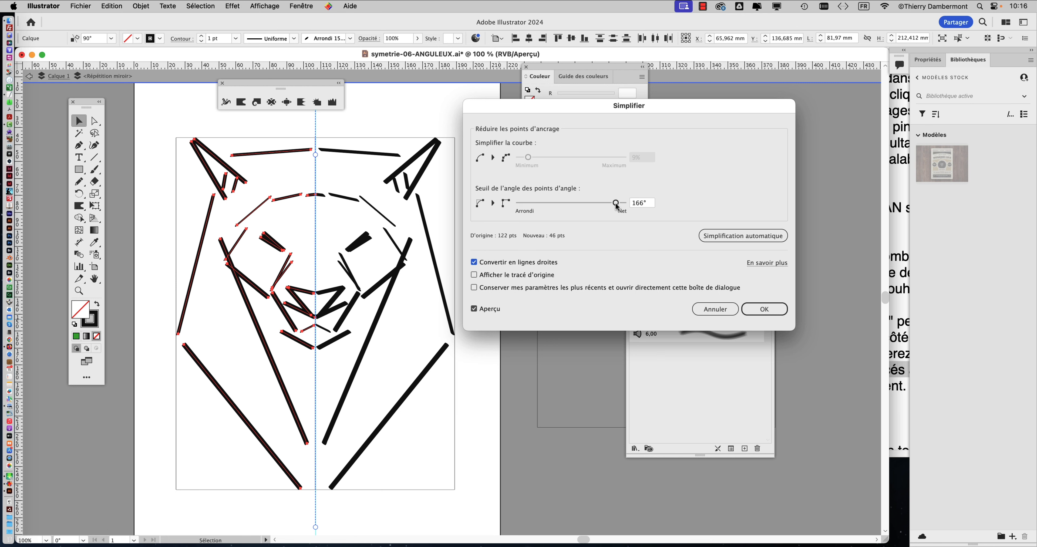
pyautogui.moveTo(616, 206); pyautogui.dragTo(534, 206)
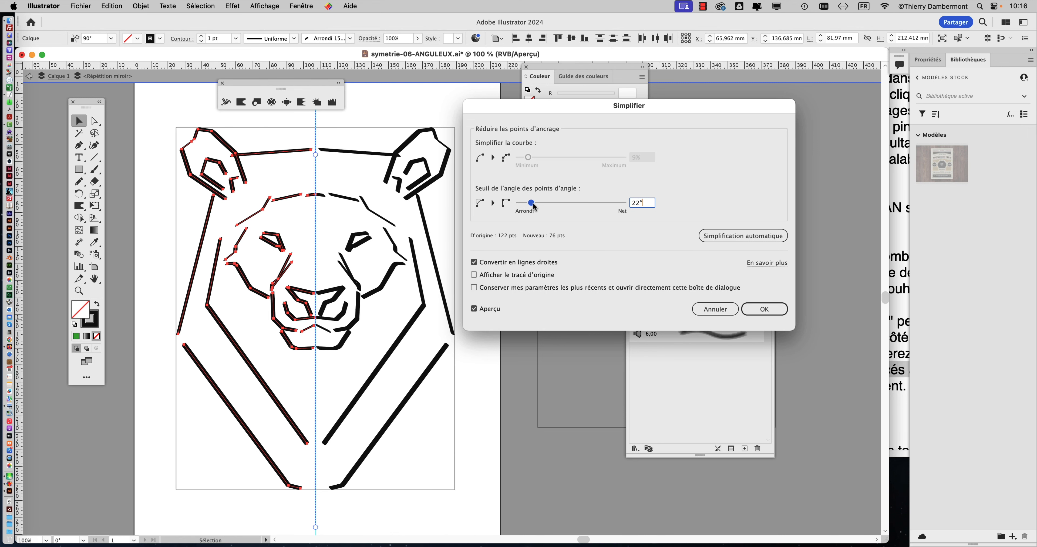
pyautogui.moveTo(534, 206)
pyautogui.mouseDown()
pyautogui.moveTo(638, 206)
pyautogui.moveTo(539, 206)
pyautogui.mouseUp()
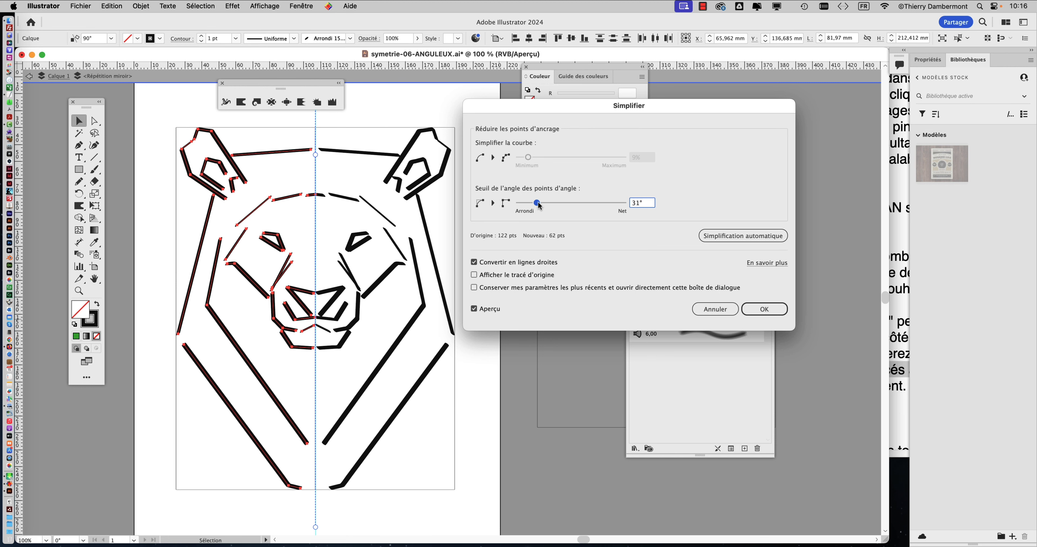
# Compare the original and simplified lion by toggling the preview, and accept the simplification with the preview enabled.
pyautogui.click(474, 308)
pyautogui.click(474, 309)
pyautogui.click(474, 309)
pyautogui.click(474, 308)
pyautogui.click(474, 309)
pyautogui.click(474, 309)
pyautogui.click(474, 309)
pyautogui.click(474, 309)
pyautogui.click(764, 308)
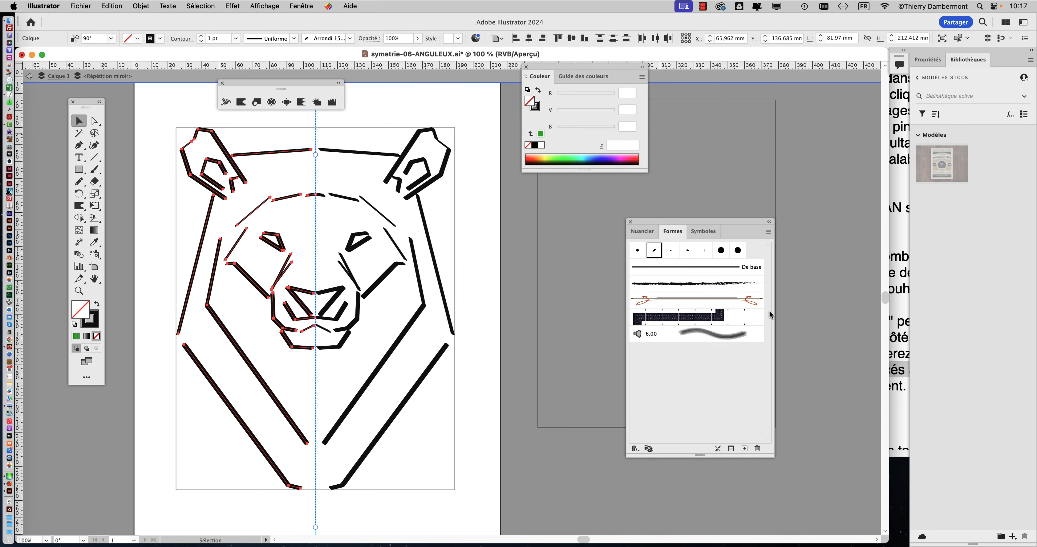
# Switch to the TextEdit notes, highlight the instruction on rounding the new angles with an Arrondi effect, and return to Illustrator.
pyautogui.press('super+Tab')
pyautogui.moveTo(615, 360); pyautogui.dragTo(750, 377)
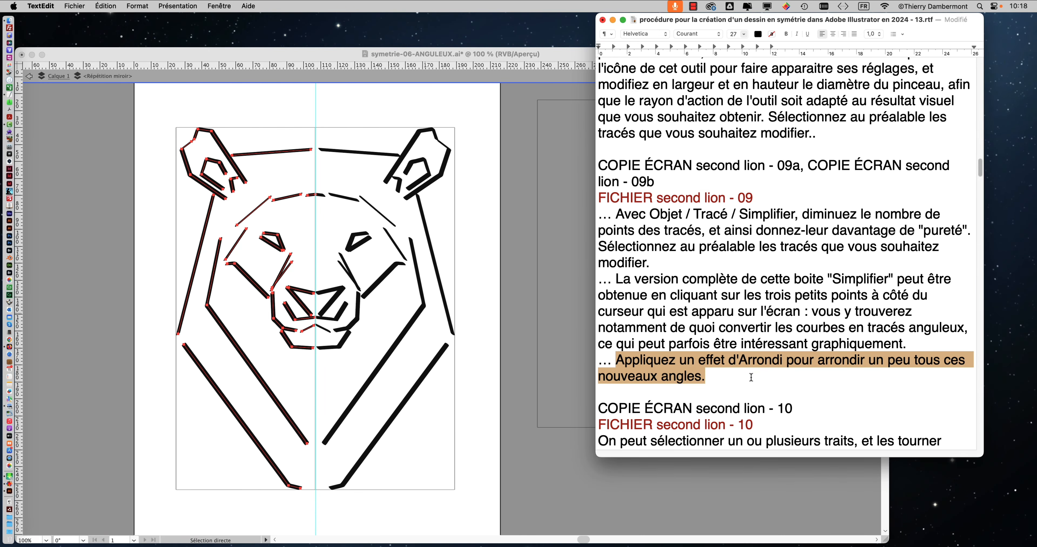
pyautogui.click(297, 64)
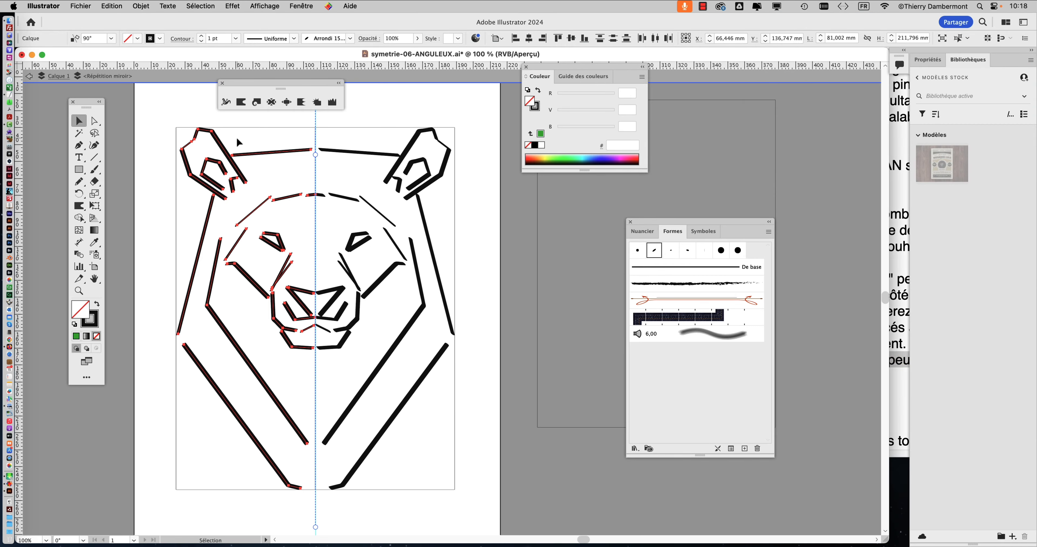
# Display the Aspect panel and move it higher over the artboard.
pyautogui.click(304, 7)
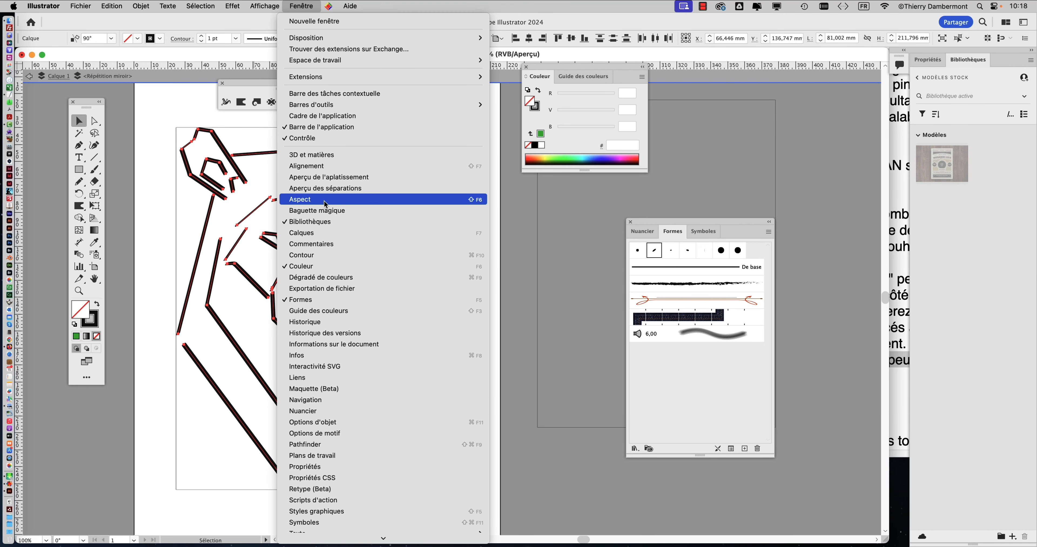
pyautogui.click(326, 201)
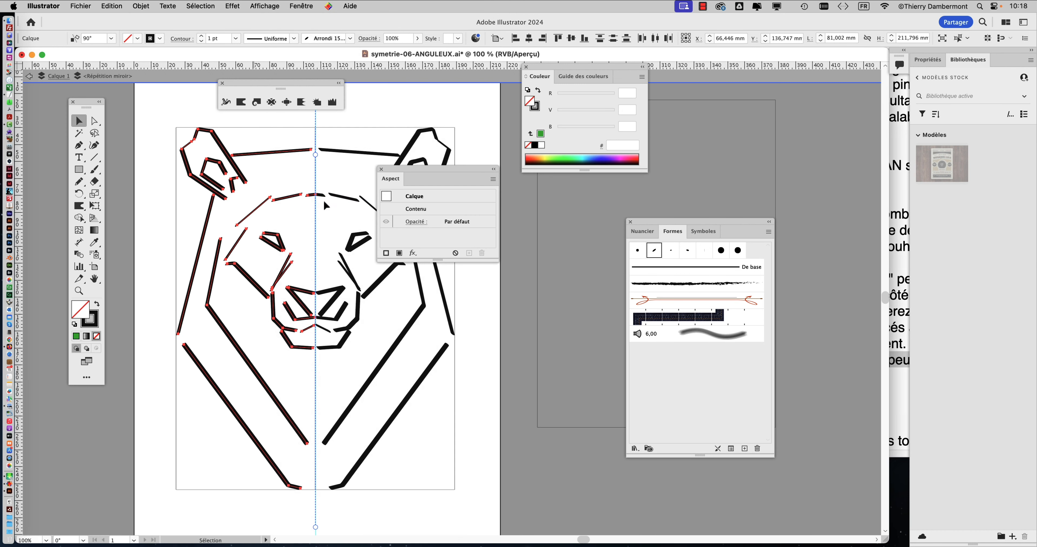
pyautogui.moveTo(413, 171); pyautogui.dragTo(376, 146)
# Enlarge the Aspect panel and examine the stroke and fill attributes of individual ear, head-top and brow paths with Direct Selection.
pyautogui.press('alt+super')
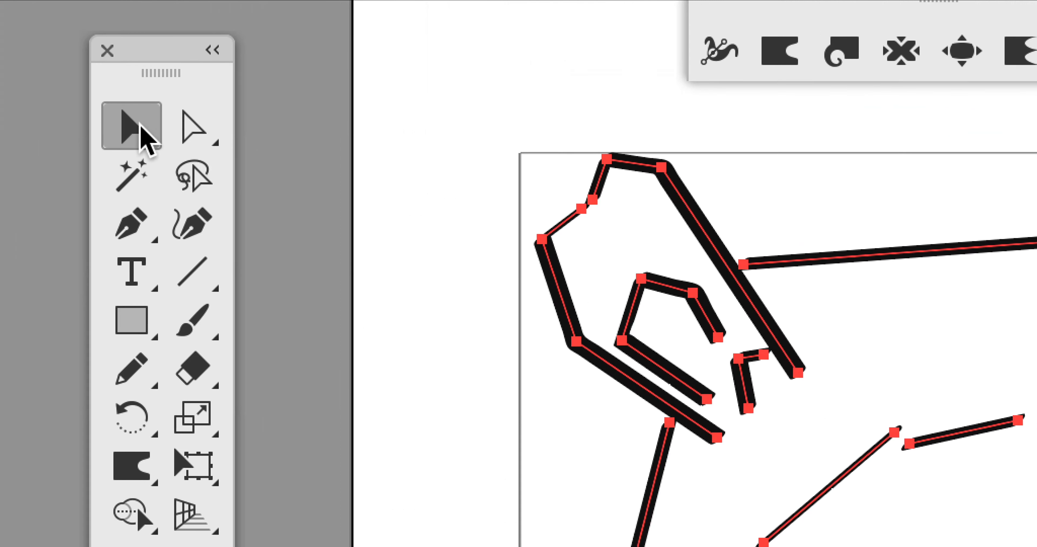
pyautogui.click(182, 125)
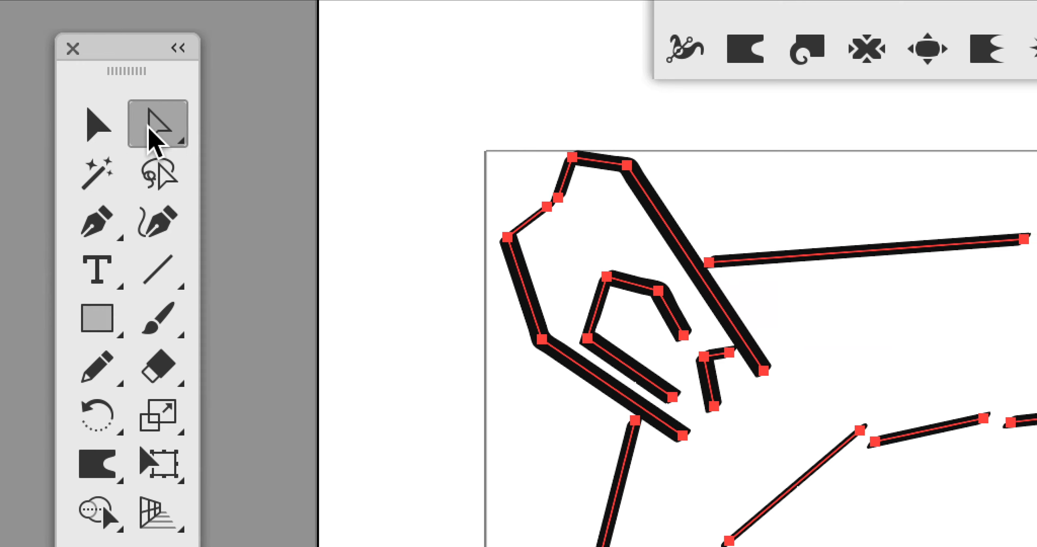
pyautogui.click(683, 125)
pyautogui.click(242, 135)
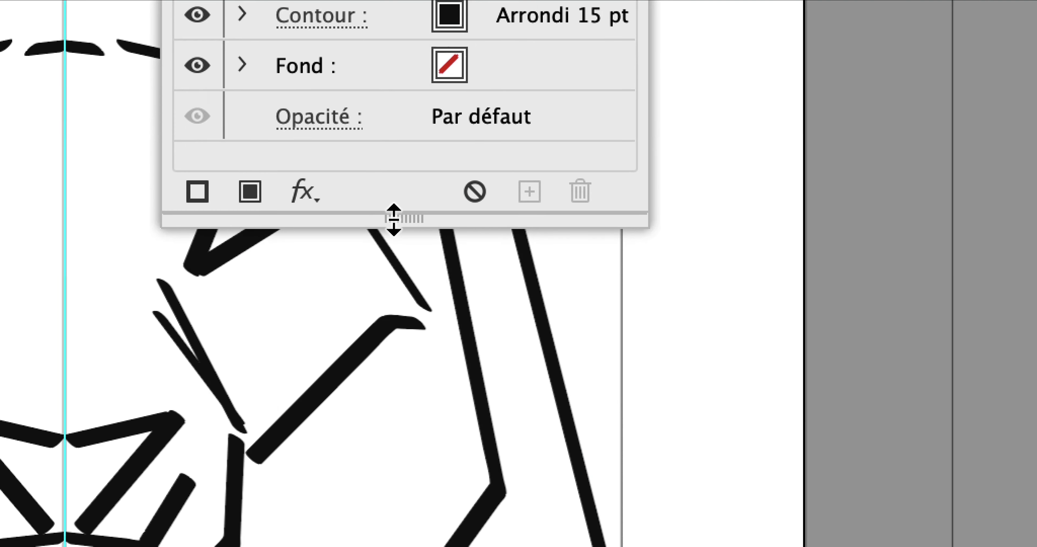
pyautogui.moveTo(578, 276); pyautogui.dragTo(579, 432)
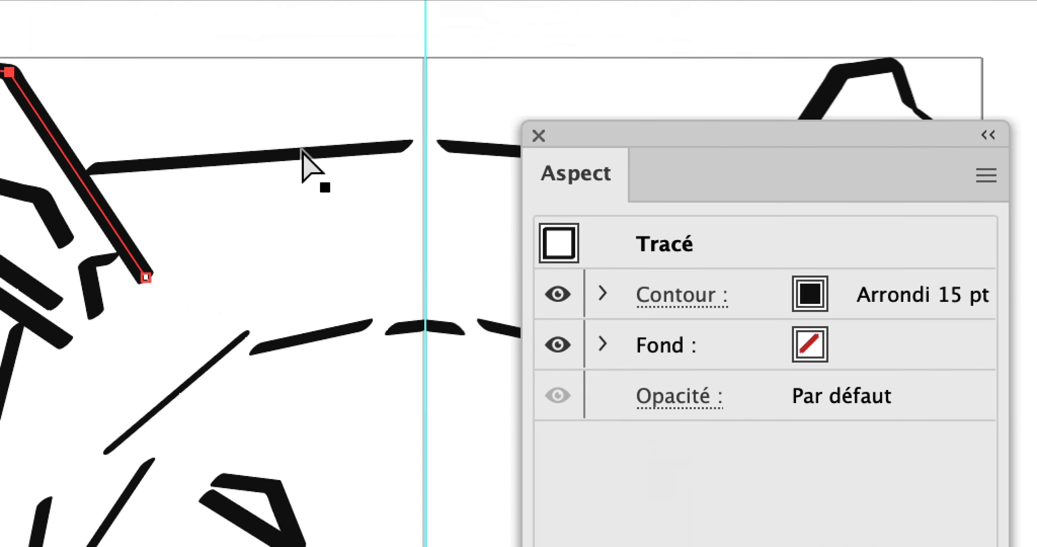
pyautogui.click(399, 121)
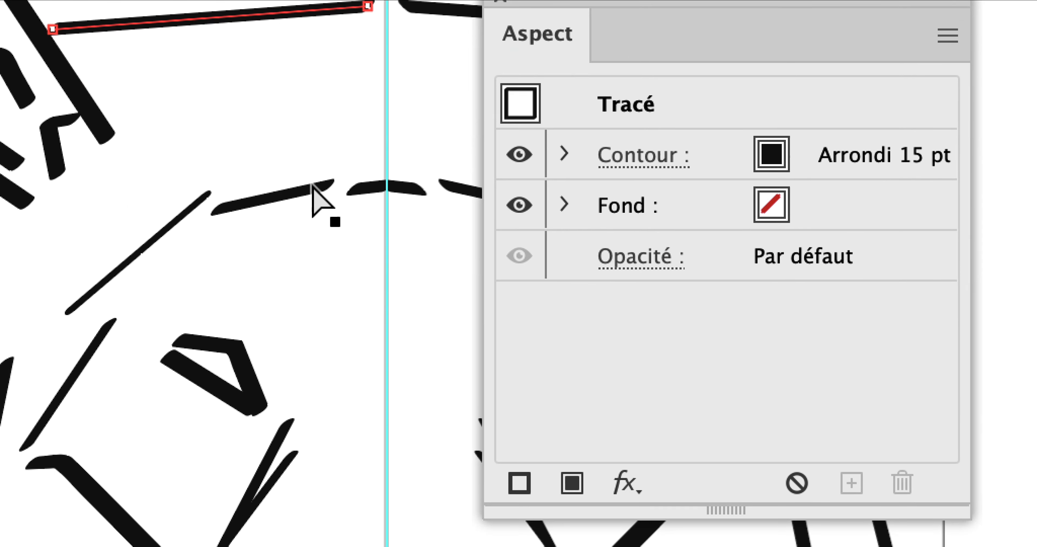
pyautogui.click(343, 324)
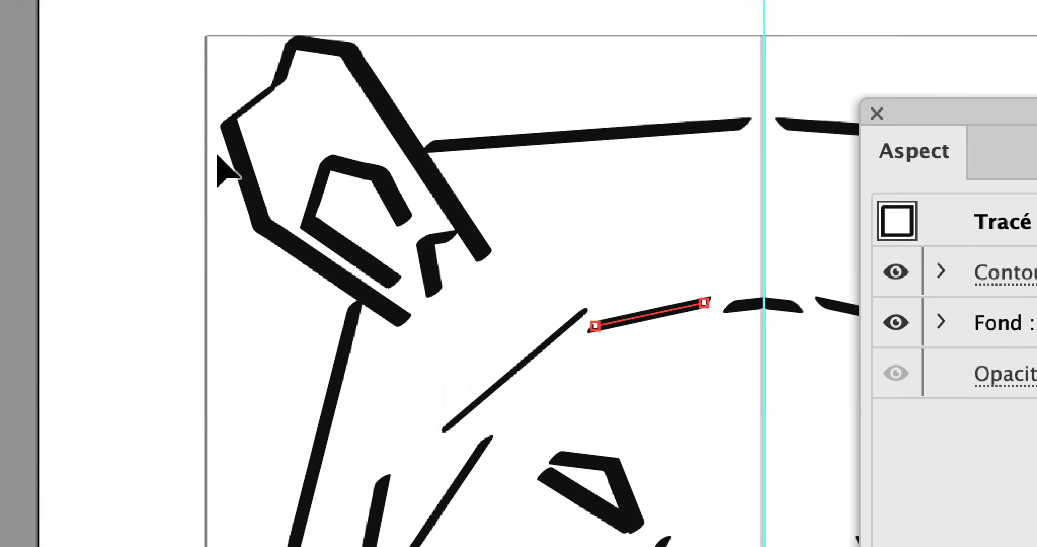
# Check the Aspect attributes with all left-half paths selected, and with only the straight outer cheek line selected.
pyautogui.click(440, 254)
pyautogui.press('e')
pyautogui.moveTo(967, 78); pyautogui.dragTo(599, 263)
pyautogui.click(263, 498)
pyautogui.press('super+a')
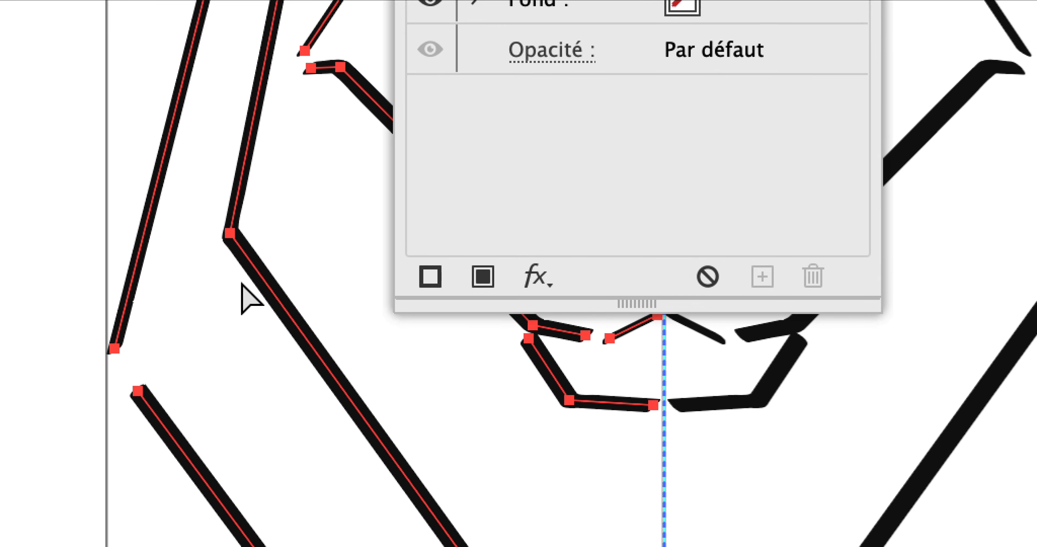
pyautogui.click(215, 250)
pyautogui.click(170, 200)
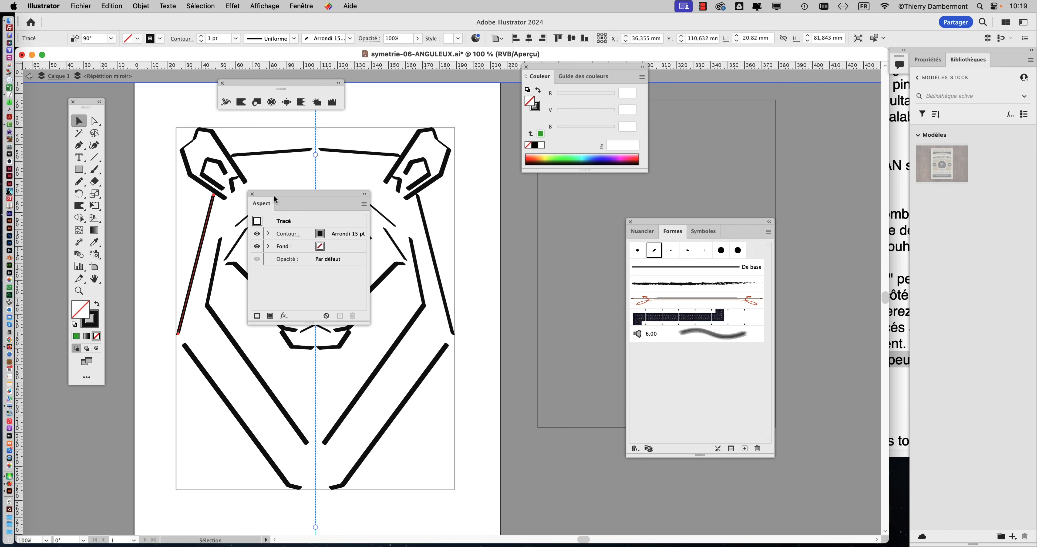
# Move the Aspect panel clear of the lion and select all the left-half paths inside the mirror repeat.
pyautogui.moveTo(266, 194)
pyautogui.mouseDown()
pyautogui.moveTo(385, 222)
pyautogui.moveTo(497, 208)
pyautogui.mouseUp()
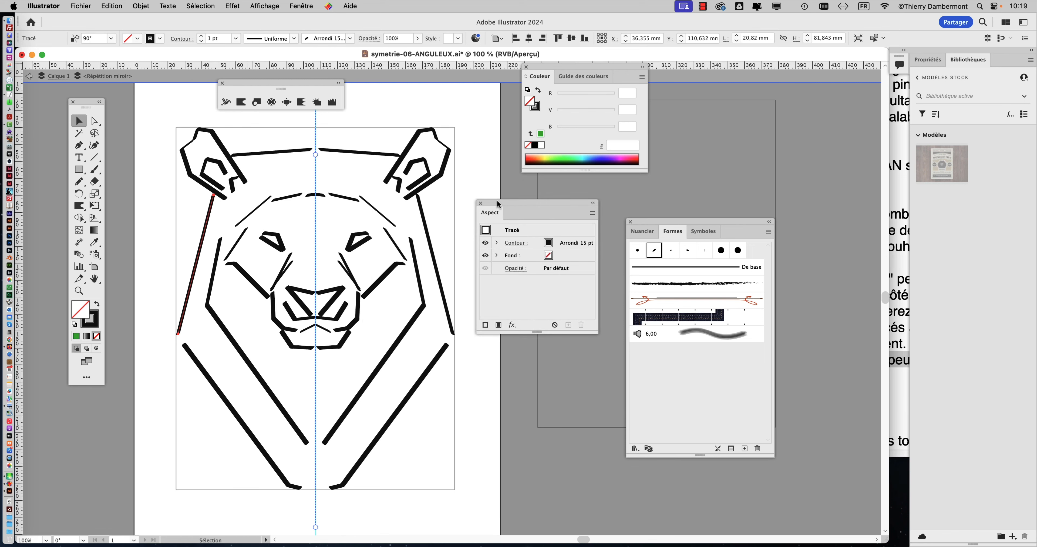
pyautogui.press('super+a')
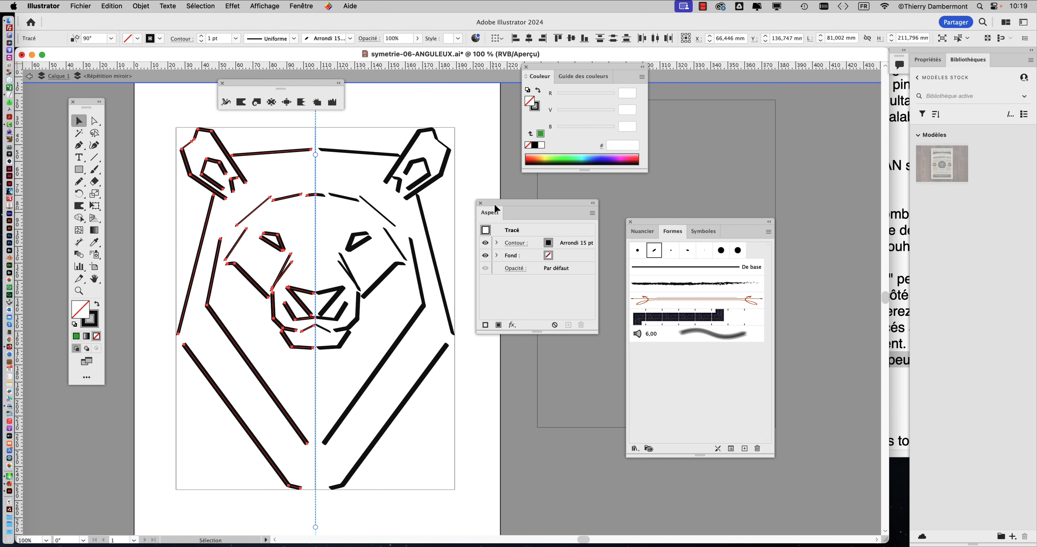
pyautogui.moveTo(496, 205); pyautogui.dragTo(495, 199)
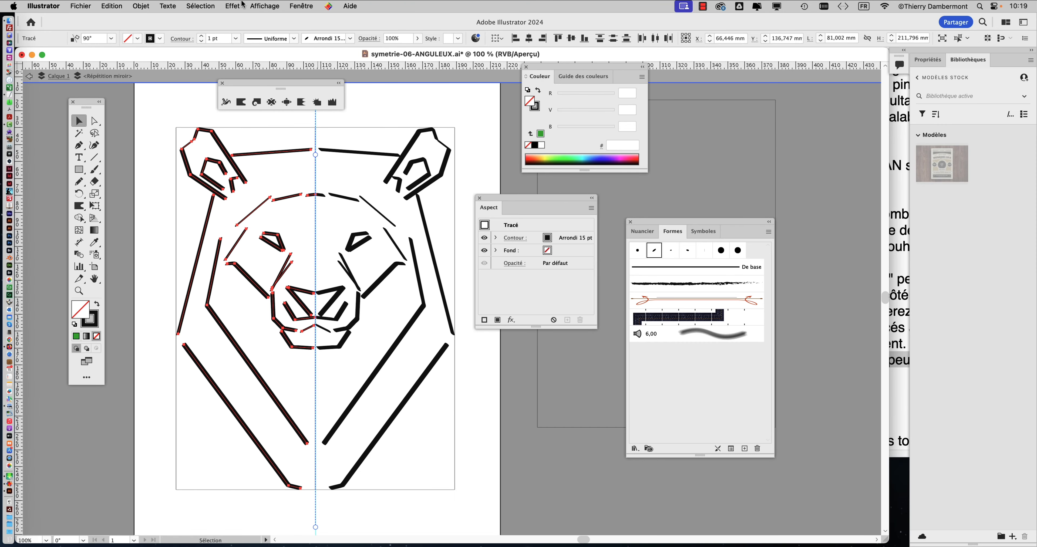
pyautogui.click(230, 6)
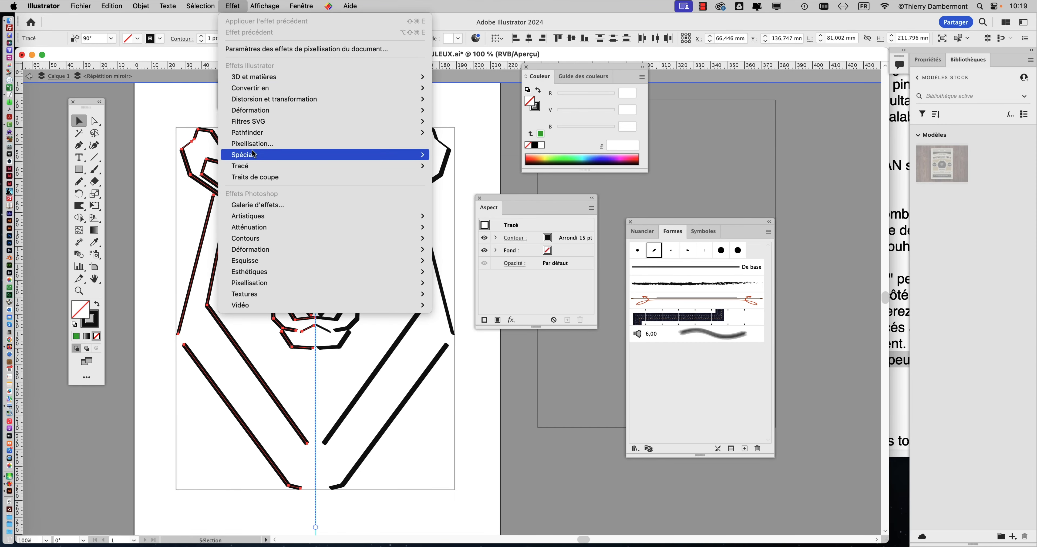
pyautogui.moveTo(254, 158)
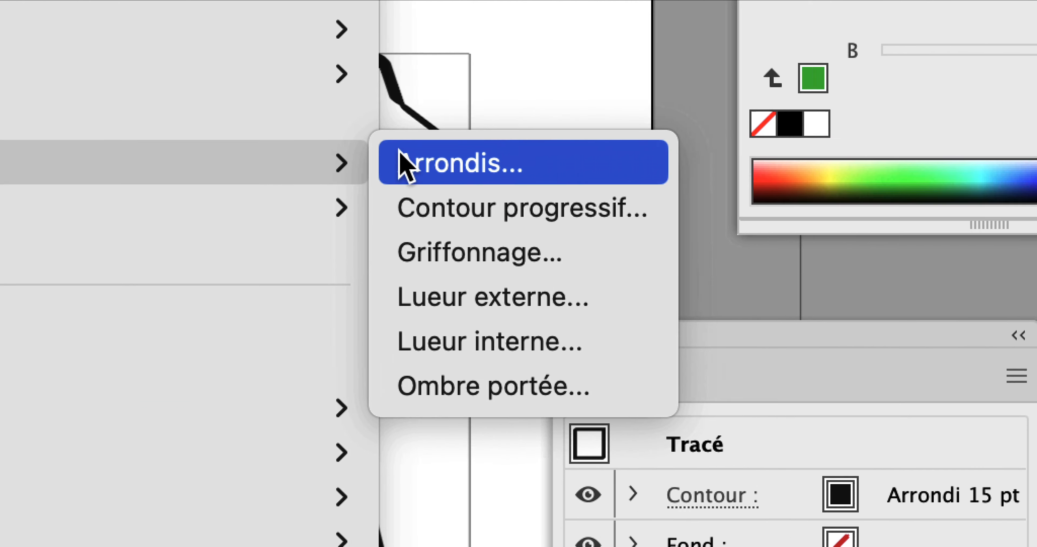
pyautogui.click(1014, 155)
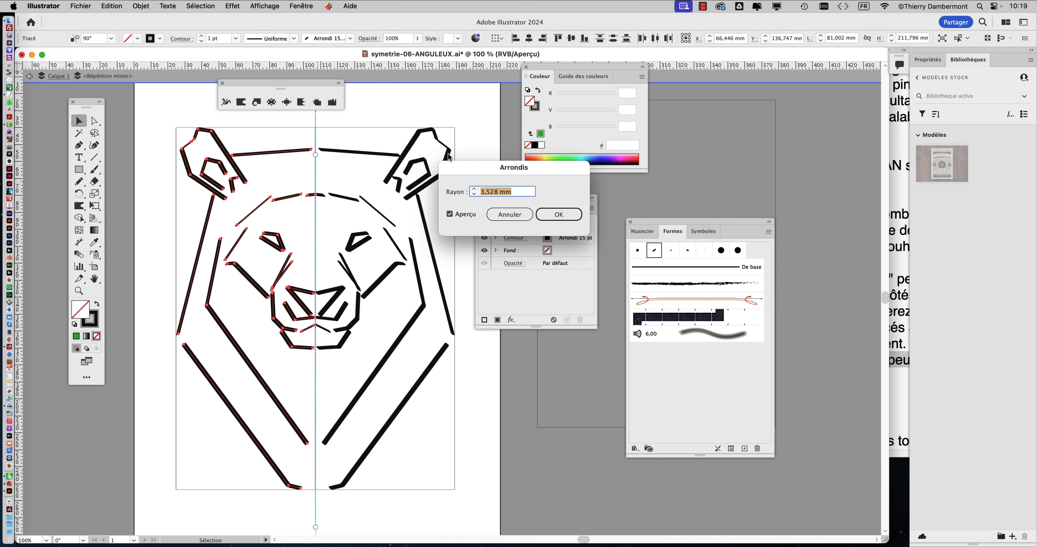
pyautogui.moveTo(485, 169); pyautogui.dragTo(393, 229)
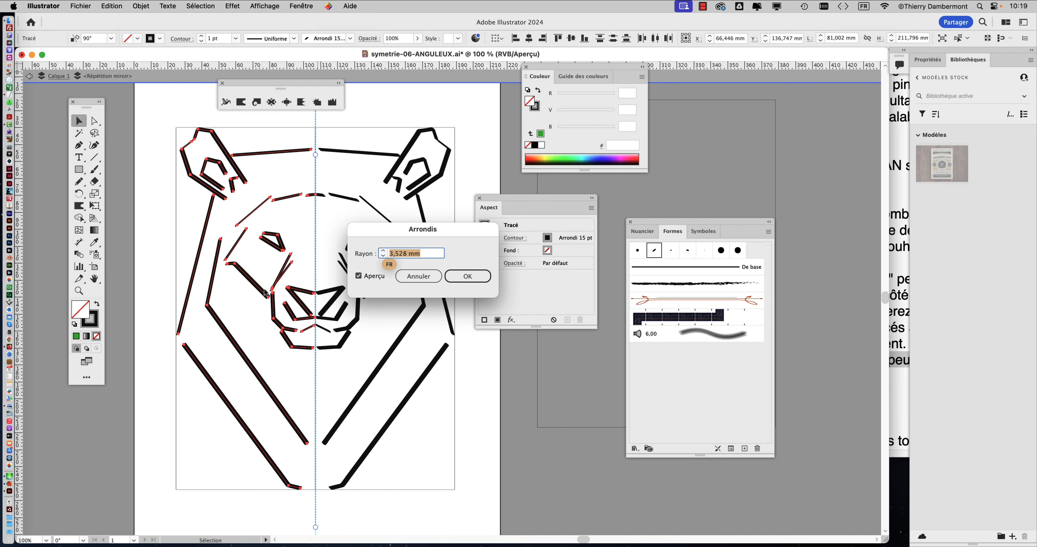
pyautogui.click(411, 279)
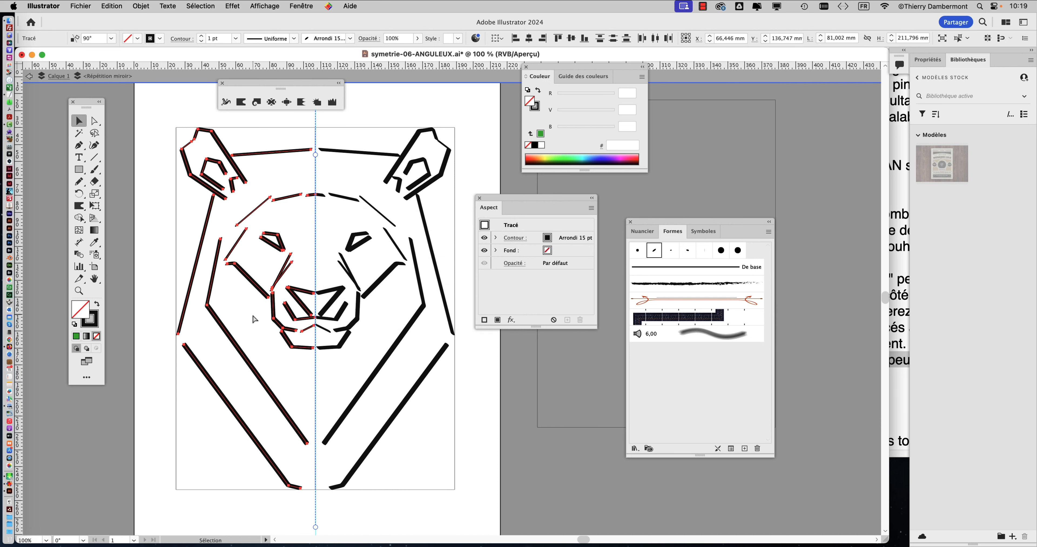
# Open the Arrondis effect on the selected left-half paths and preview its rounding at radii between 0,004 mm and 40 mm.
pyautogui.keyDown('super'); pyautogui.click(232, 281); pyautogui.keyUp('super')
pyautogui.keyDown('super'); pyautogui.click(231, 282); pyautogui.keyUp('super')
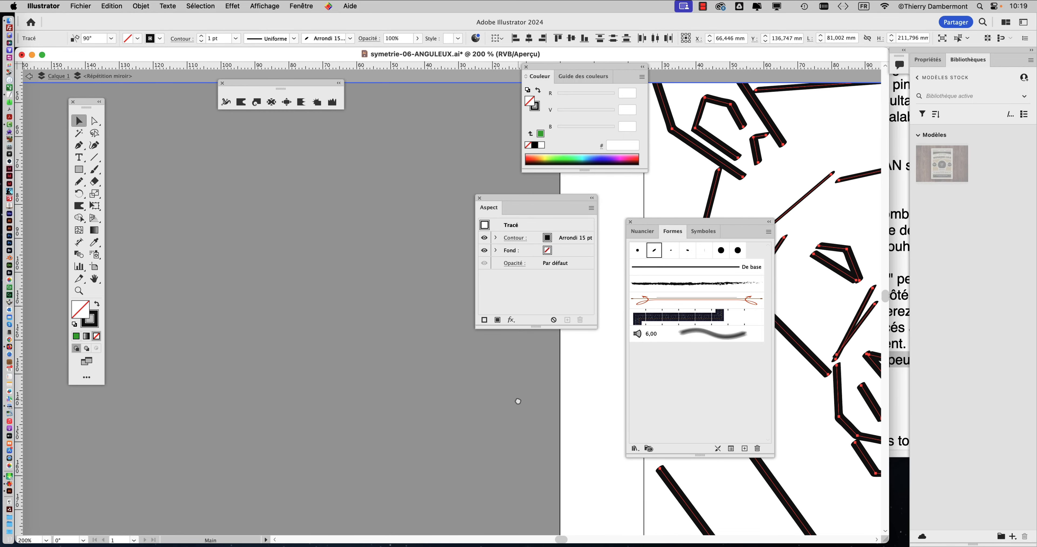
pyautogui.moveTo(517, 401); pyautogui.dragTo(135, 370)
pyautogui.moveTo(379, 303)
pyautogui.mouseDown()
pyautogui.moveTo(229, 324)
pyautogui.moveTo(209, 284)
pyautogui.mouseUp()
pyautogui.keyDown('super'); pyautogui.click(192, 257); pyautogui.keyUp('super')
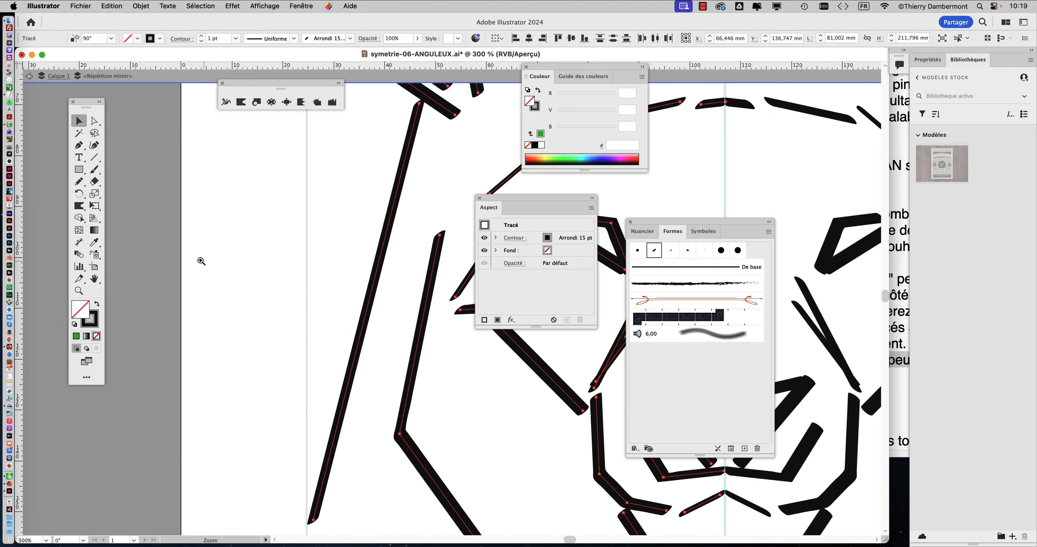
pyautogui.moveTo(410, 309)
pyautogui.mouseDown()
pyautogui.moveTo(178, 277)
pyautogui.moveTo(185, 204)
pyautogui.mouseUp()
pyautogui.click(243, 5)
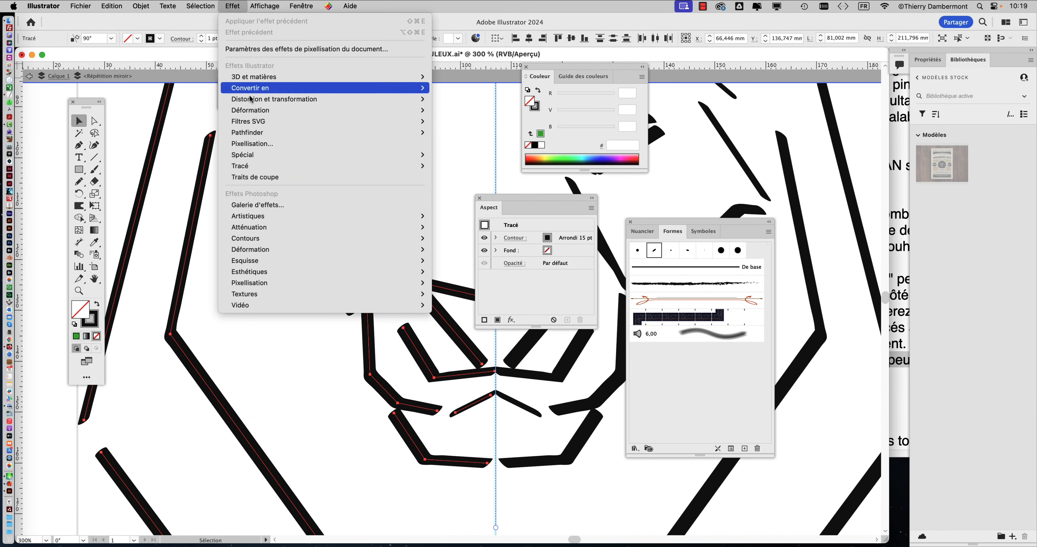
pyautogui.moveTo(258, 155)
pyautogui.click(489, 156)
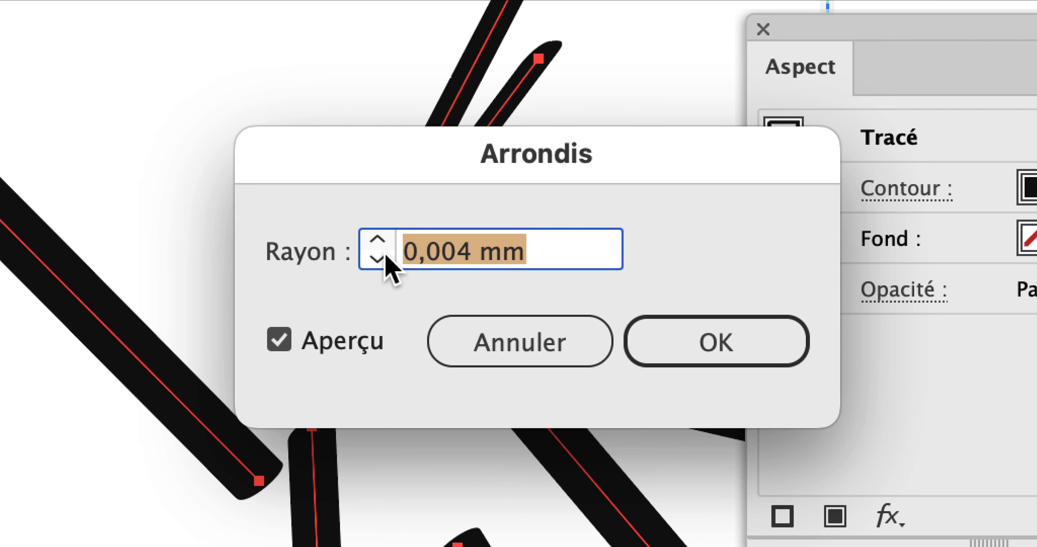
pyautogui.keyDown('shift'); pyautogui.click(383, 250); pyautogui.keyUp('shift')
pyautogui.keyDown('shift'); pyautogui.click(383, 251); pyautogui.keyUp('shift')
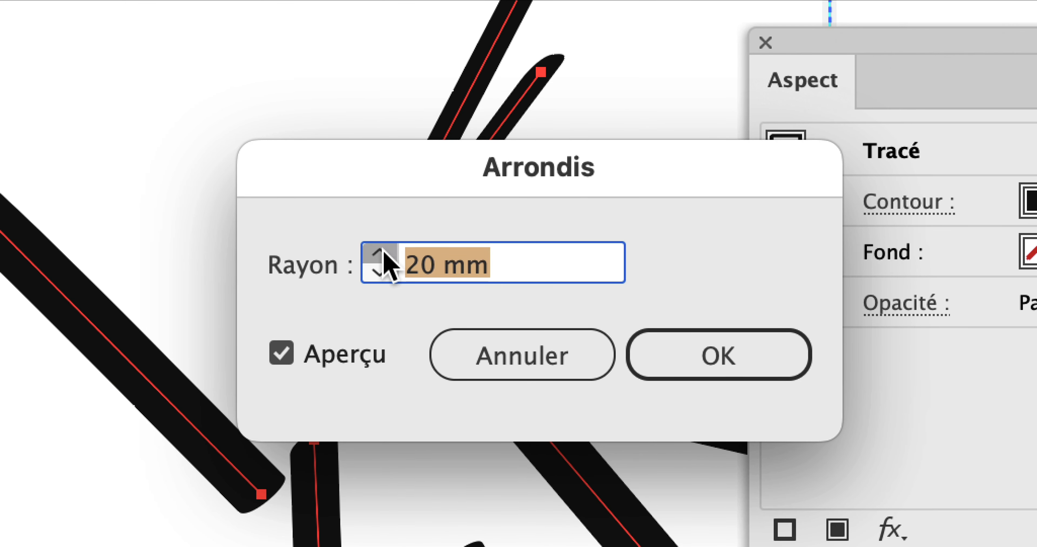
pyautogui.keyDown('shift'); pyautogui.click(383, 250); pyautogui.keyUp('shift')
pyautogui.keyDown('shift'); pyautogui.click(383, 251); pyautogui.keyUp('shift')
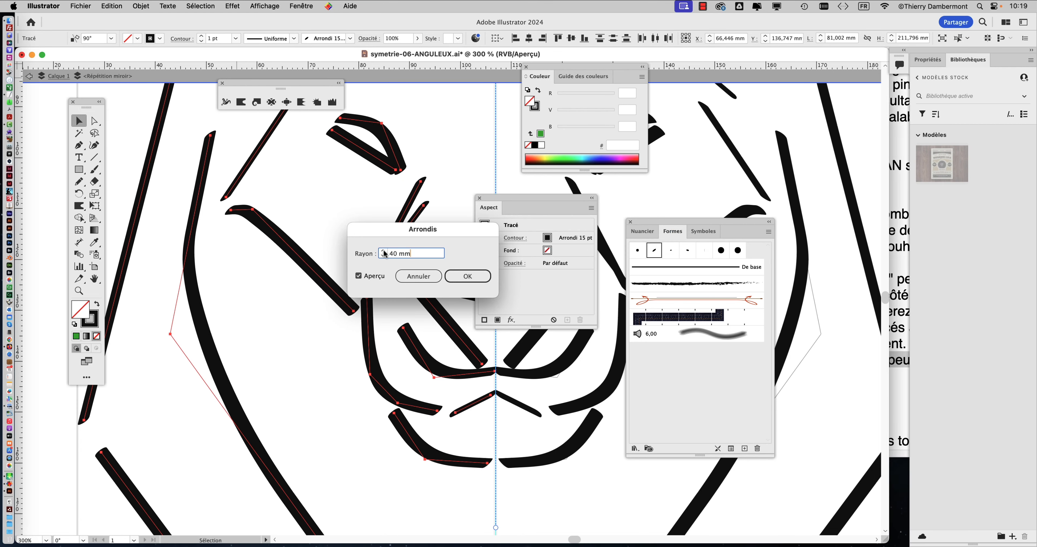
pyautogui.keyDown('shift'); pyautogui.click(383, 255); pyautogui.keyUp('shift')
pyautogui.keyDown('shift'); pyautogui.click(383, 256); pyautogui.keyUp('shift')
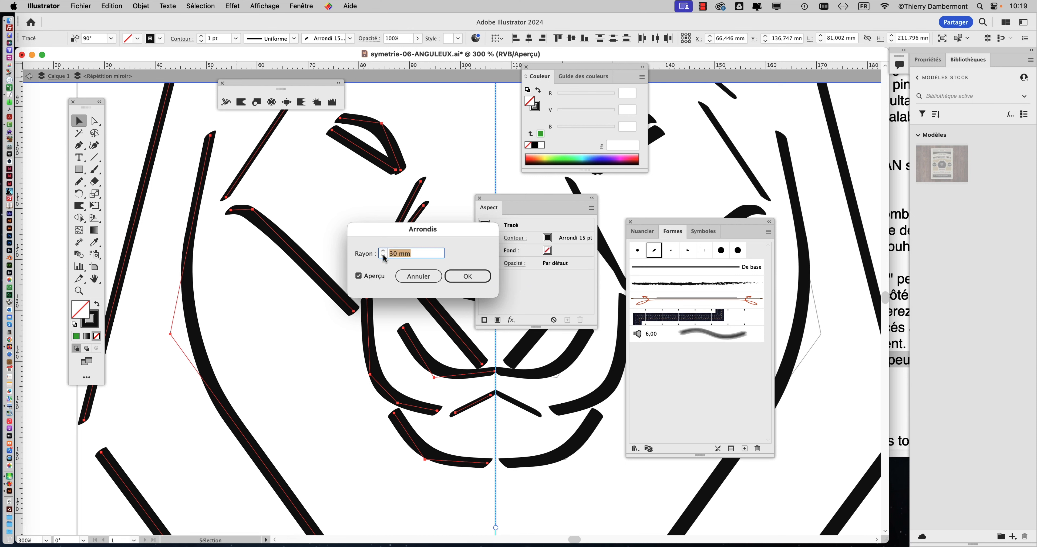
pyautogui.keyDown('shift'); pyautogui.click(384, 256); pyautogui.keyUp('shift')
pyautogui.keyDown('shift'); pyautogui.click(383, 256); pyautogui.keyUp('shift')
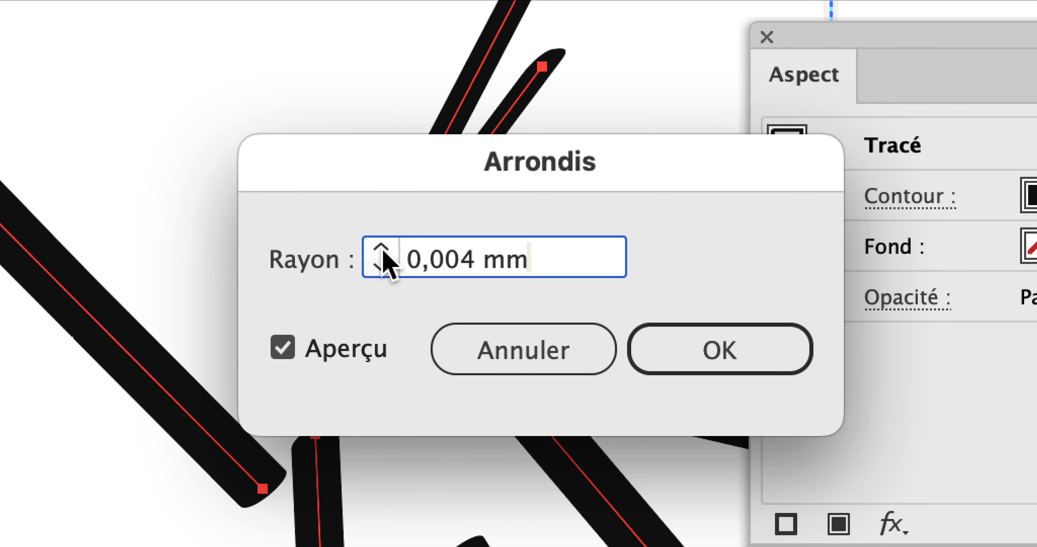
# Apply the Arrondis effect to the selected paths with a 10 mm radius.
pyautogui.keyDown('shift'); pyautogui.click(383, 251); pyautogui.keyUp('shift')
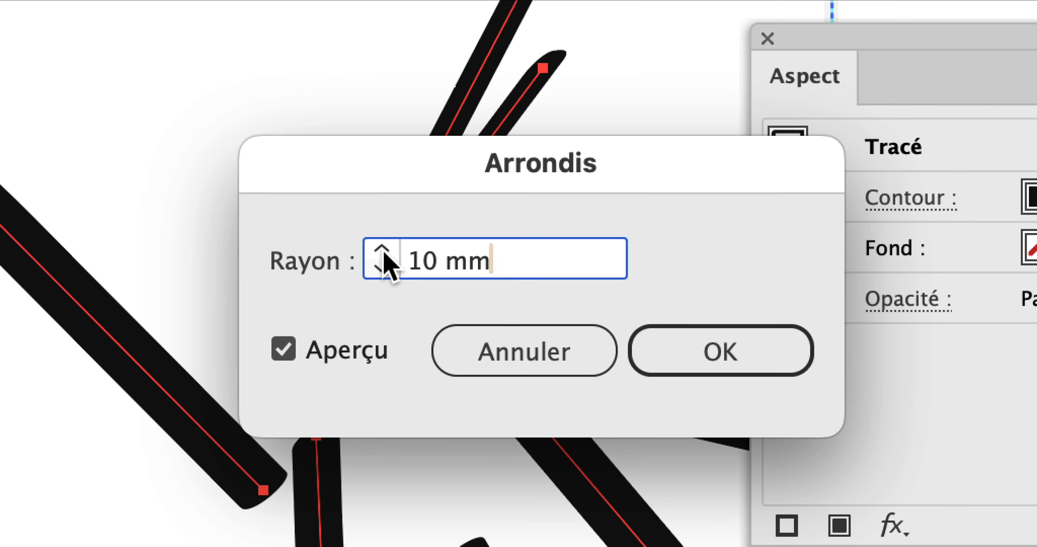
pyautogui.keyDown('shift'); pyautogui.click(383, 251); pyautogui.keyUp('shift')
pyautogui.keyDown('shift'); pyautogui.click(383, 250); pyautogui.keyUp('shift')
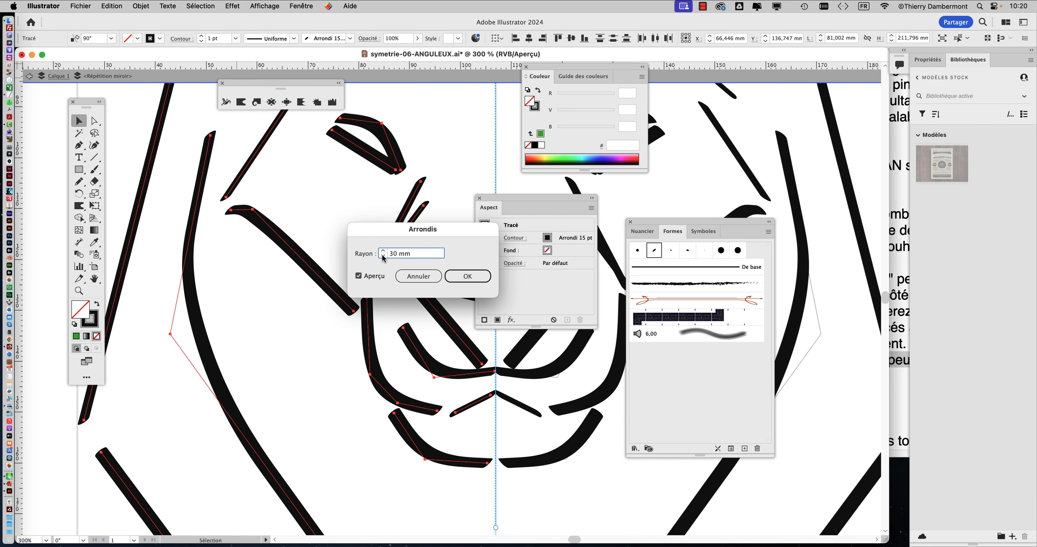
pyautogui.keyDown('shift'); pyautogui.click(383, 256); pyautogui.keyUp('shift')
pyautogui.keyDown('shift'); pyautogui.click(383, 256); pyautogui.keyUp('shift')
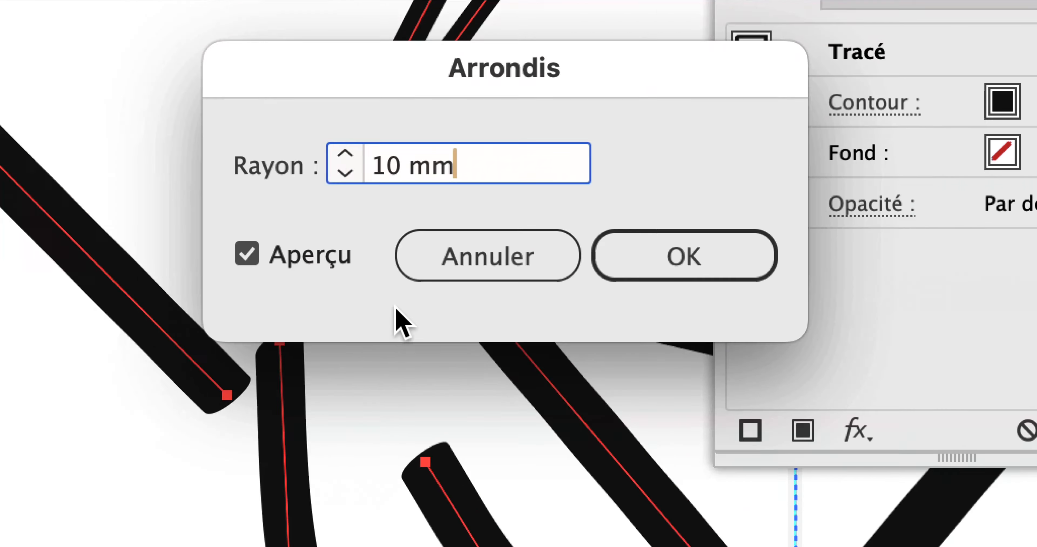
pyautogui.click(709, 257)
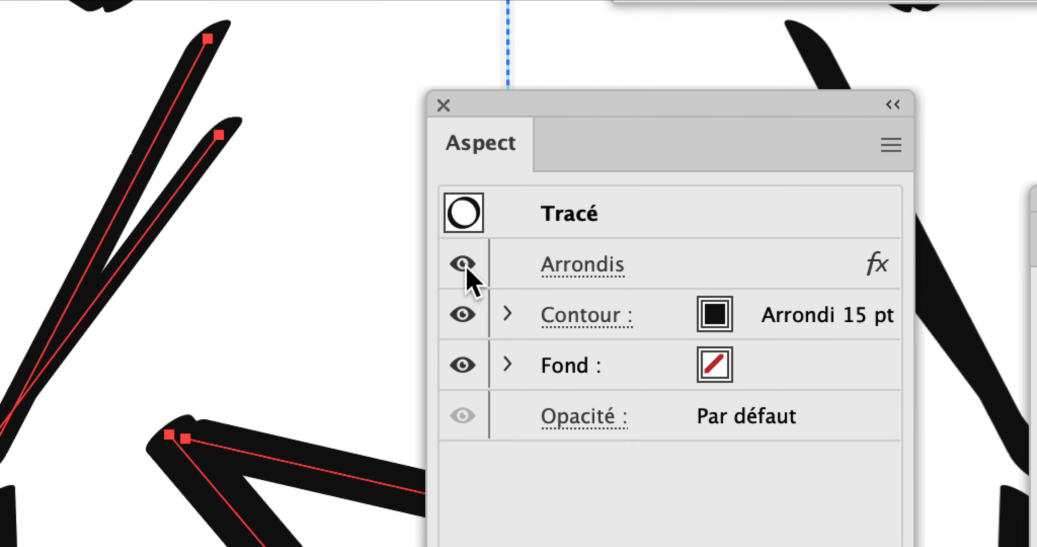
# Compare the lion's angular and rounded corners by repeatedly hiding and showing the Arrondis effect, leaving it shown.
pyautogui.click(465, 265)
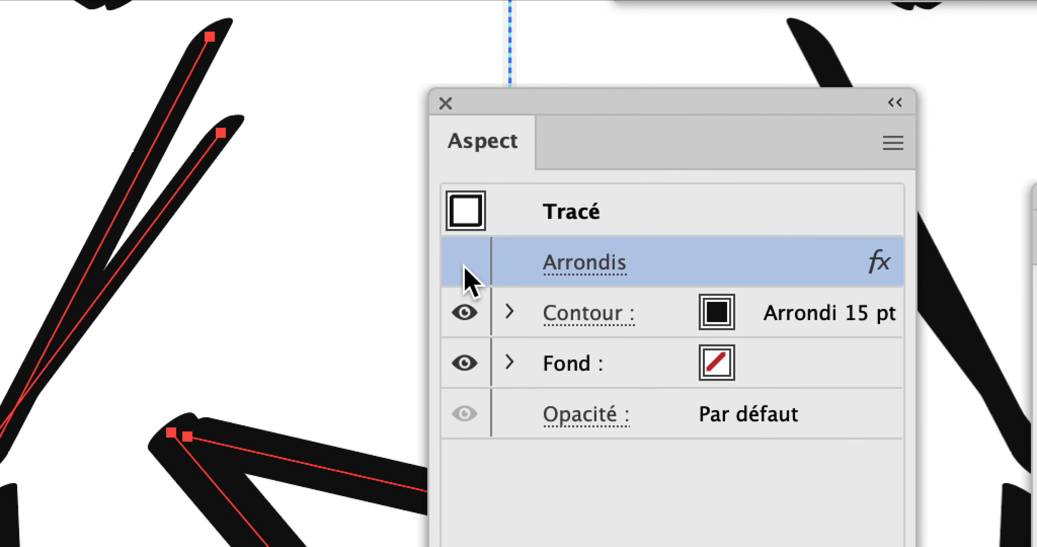
pyautogui.click(464, 264)
pyautogui.click(463, 264)
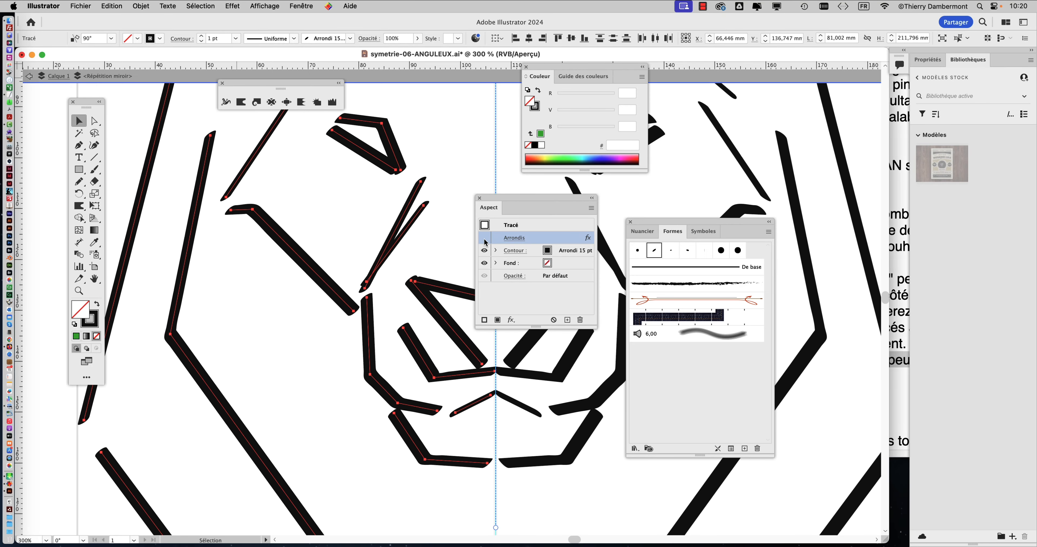
pyautogui.click(484, 240)
pyautogui.click(484, 240)
pyautogui.click(484, 238)
pyautogui.click(484, 239)
pyautogui.click(484, 239)
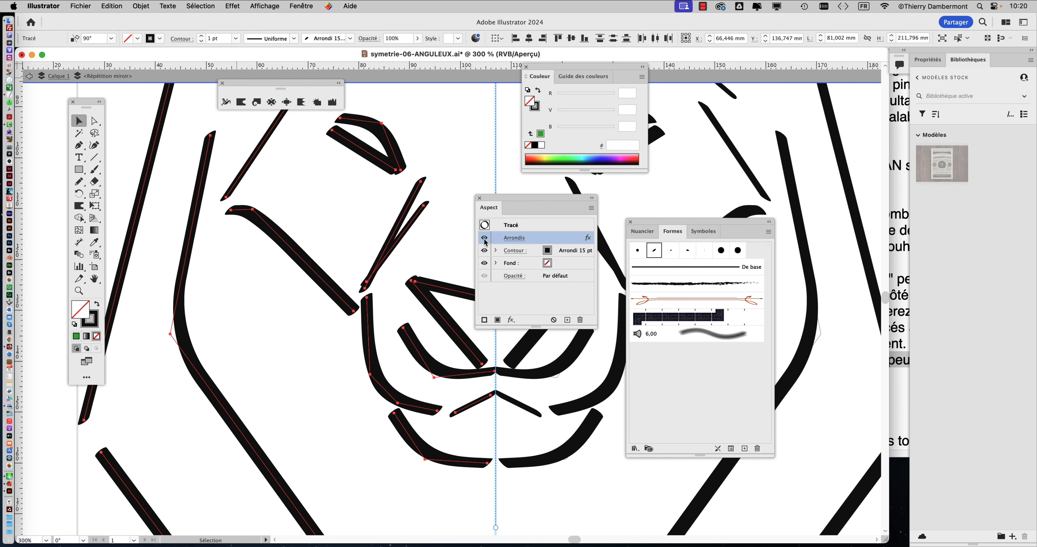
pyautogui.click(485, 239)
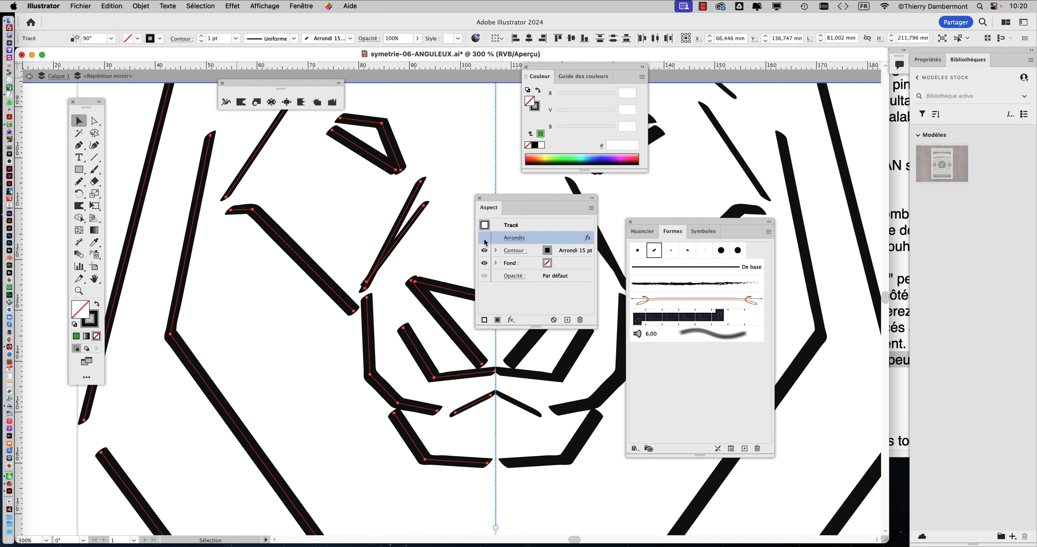
pyautogui.click(484, 239)
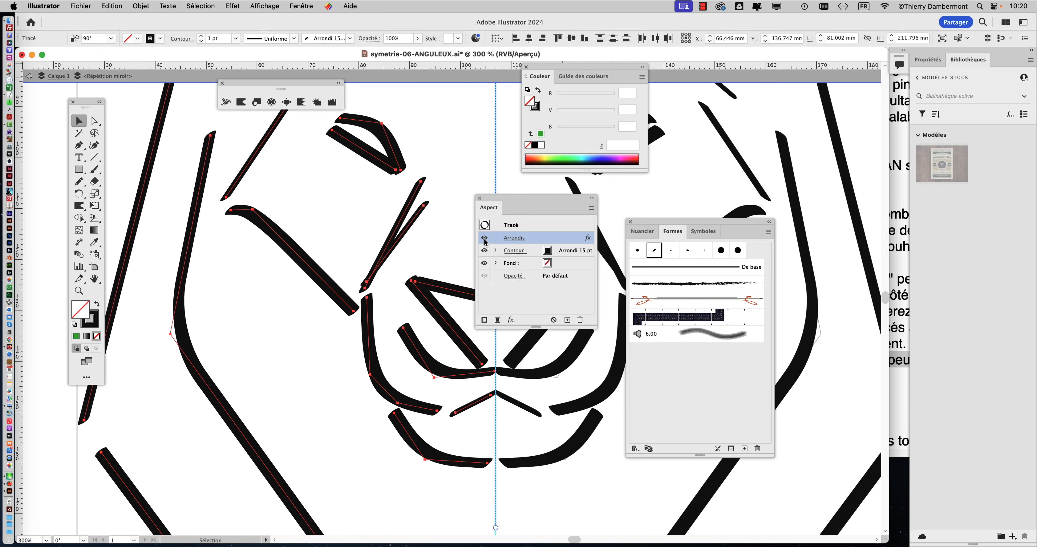
pyautogui.click(484, 239)
pyautogui.click(484, 239)
pyautogui.click(484, 238)
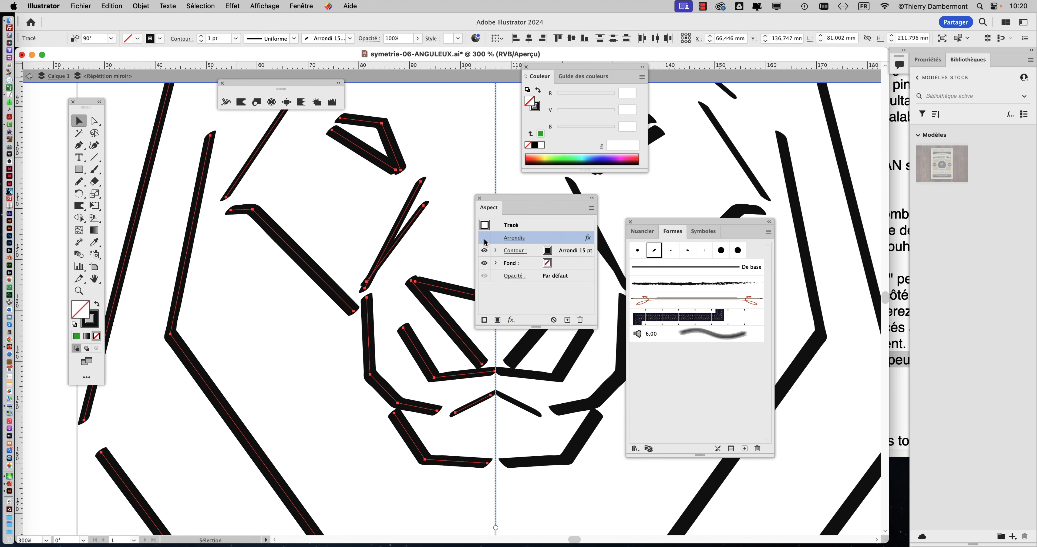
pyautogui.click(485, 238)
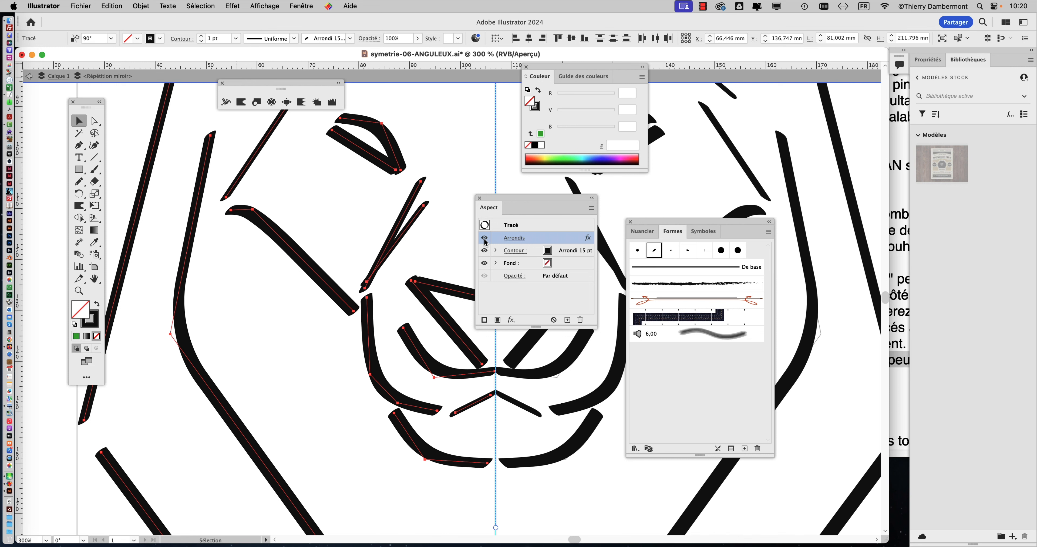
pyautogui.click(231, 5)
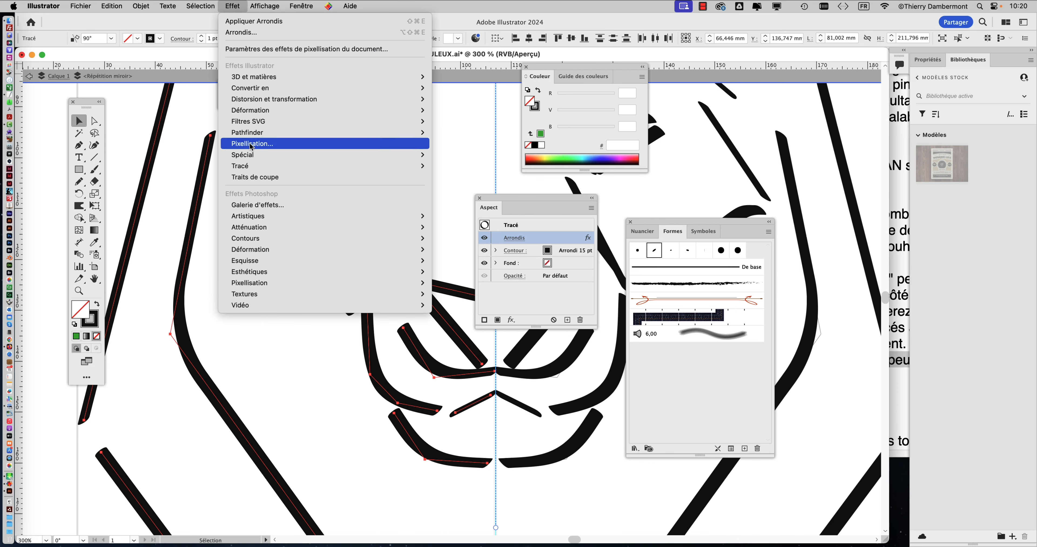
pyautogui.moveTo(256, 158)
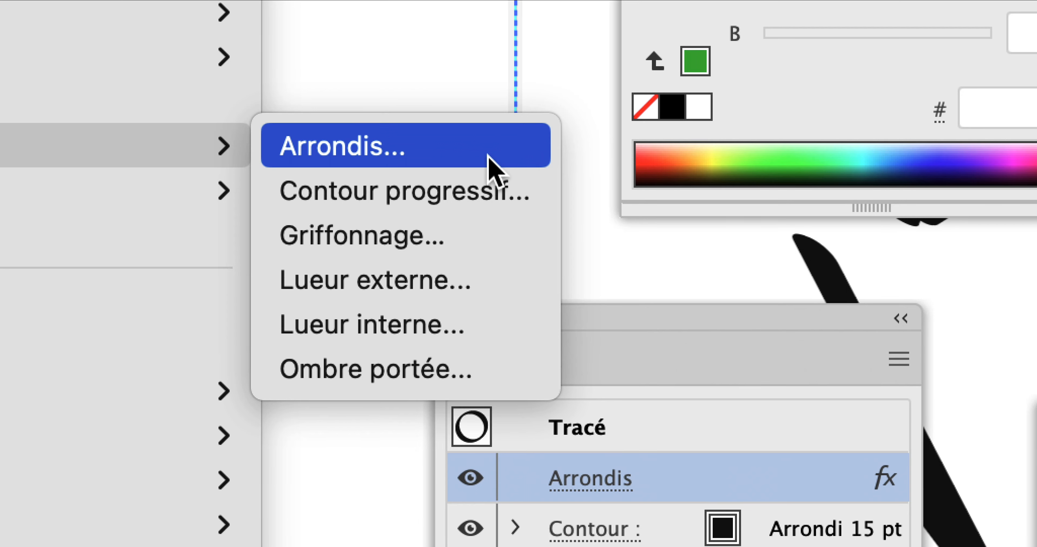
pyautogui.click(488, 157)
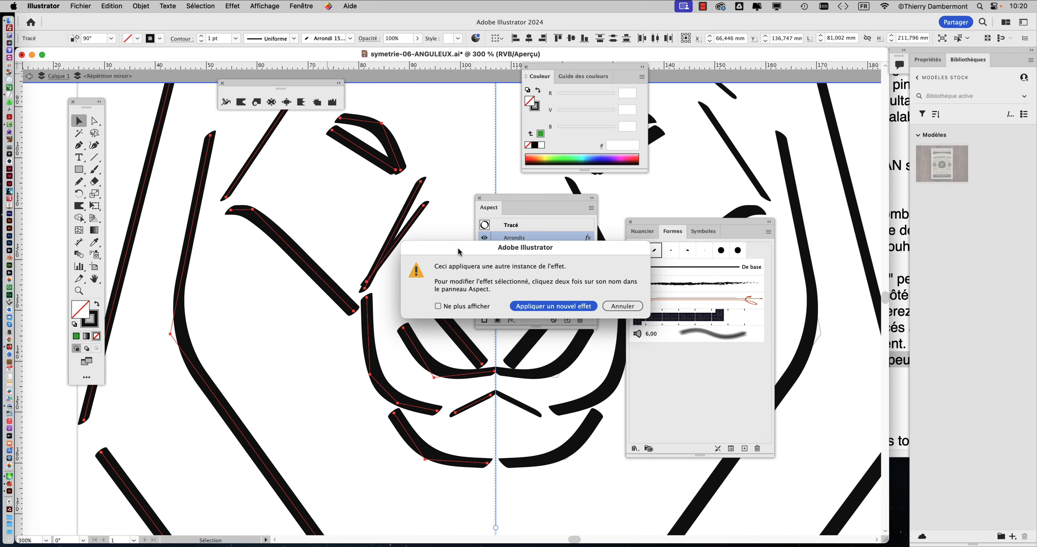
pyautogui.moveTo(459, 249); pyautogui.dragTo(258, 178)
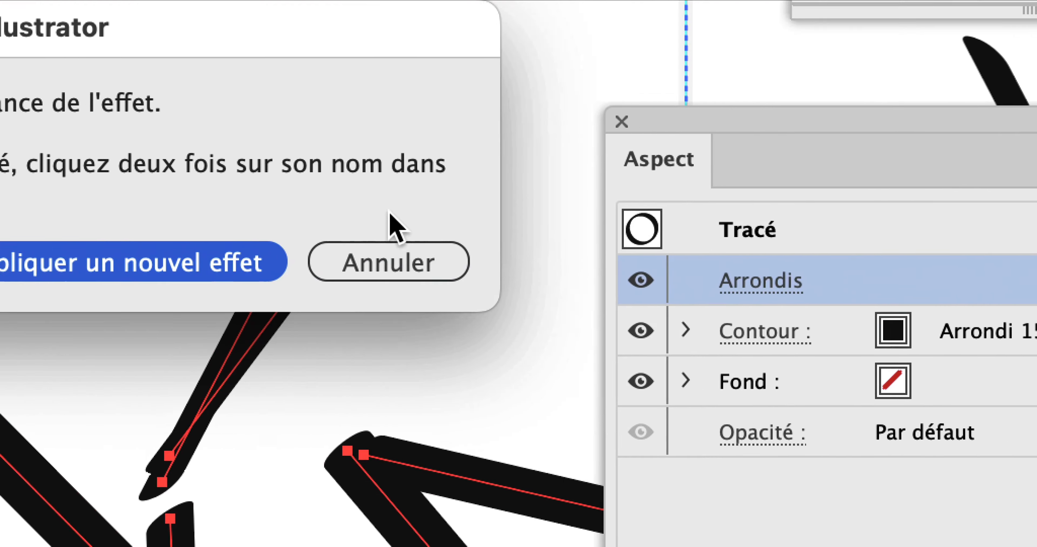
pyautogui.click(863, 272)
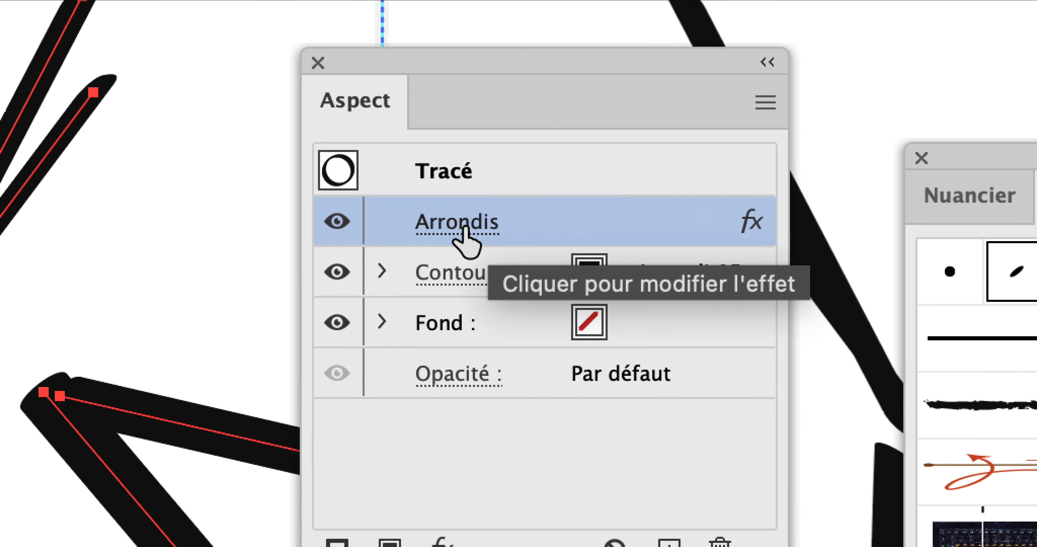
# Reopen the Arrondis effect, preview its rounding at radii between 0,004 mm and 40 mm, and keep the radius at 10 mm.
pyautogui.click(462, 237)
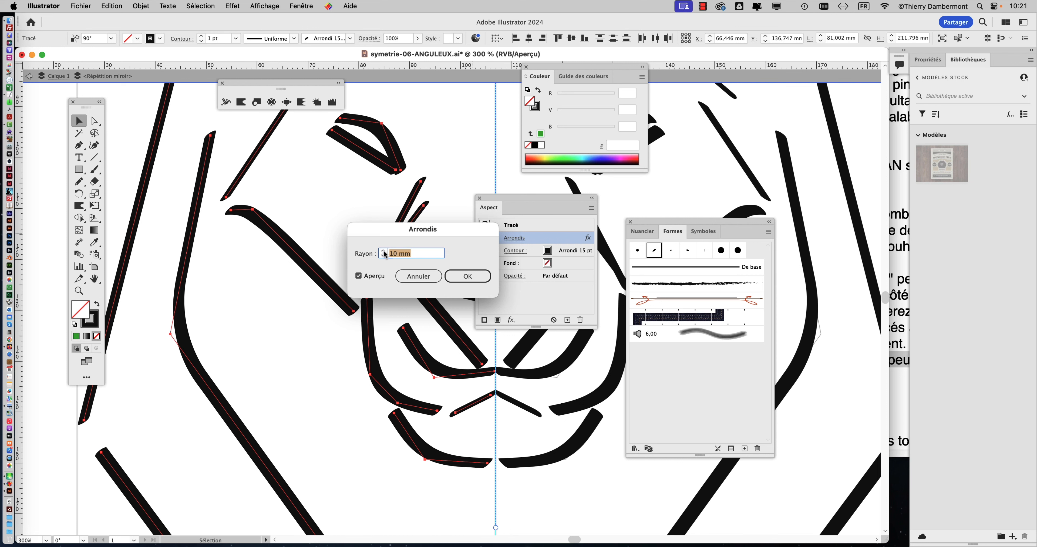
pyautogui.write('20 mm')
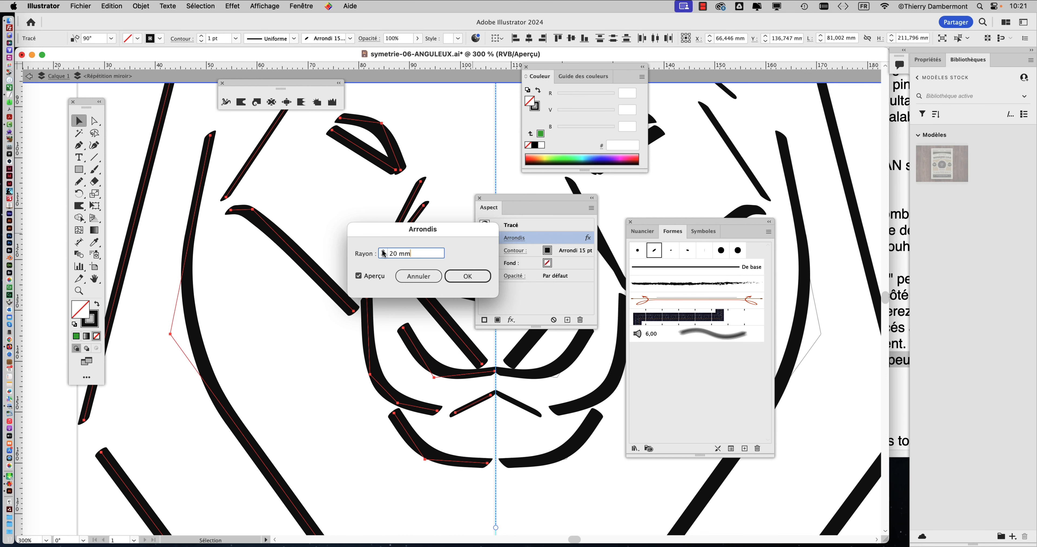
pyautogui.click(383, 256)
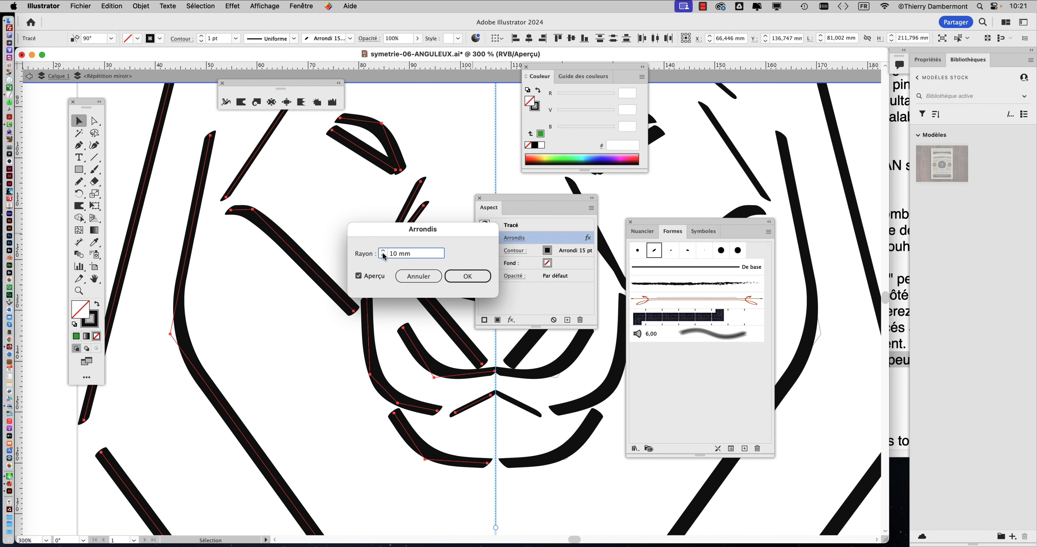
pyautogui.click(383, 251)
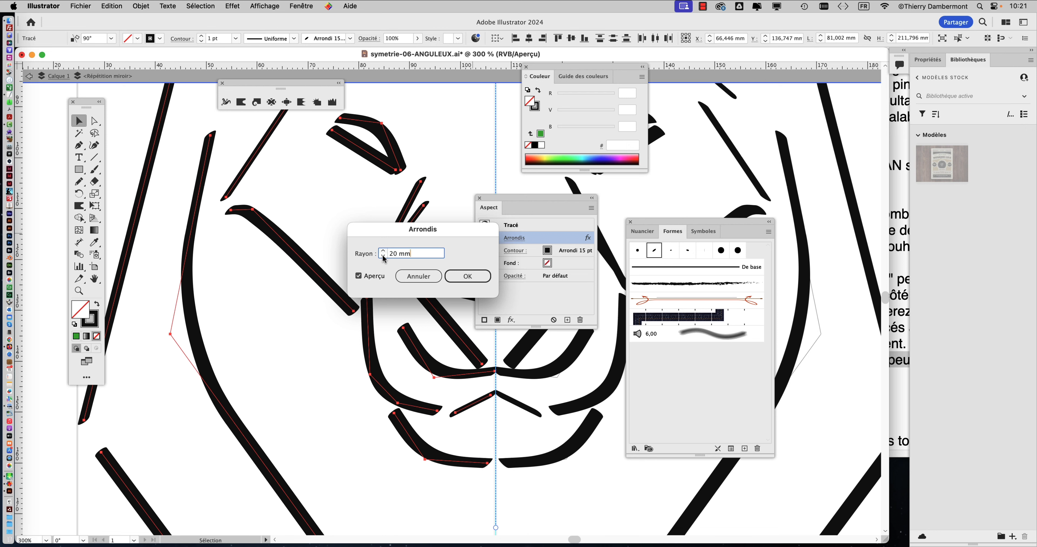
pyautogui.click(384, 256)
pyautogui.click(383, 251)
pyautogui.click(384, 257)
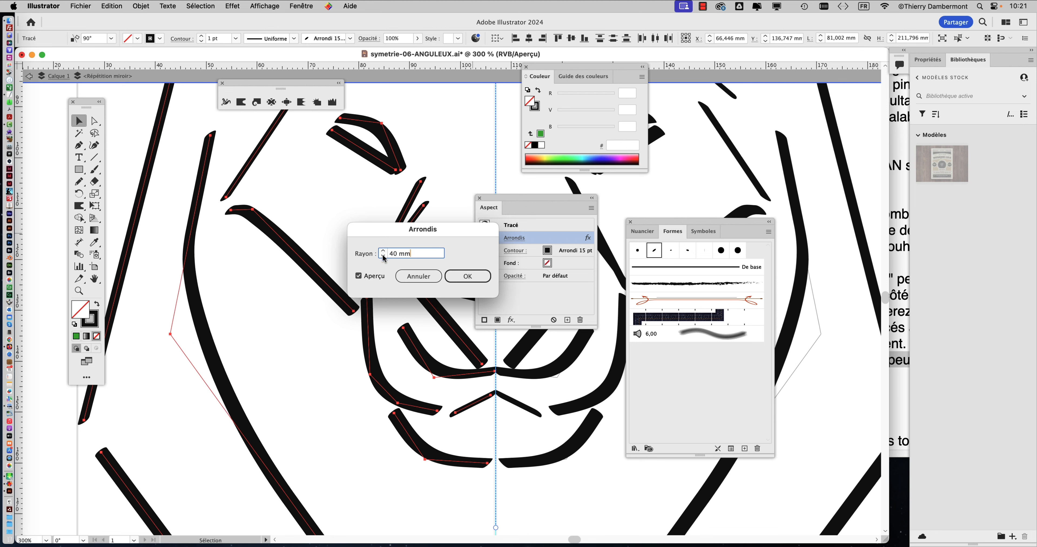
pyautogui.click(383, 256)
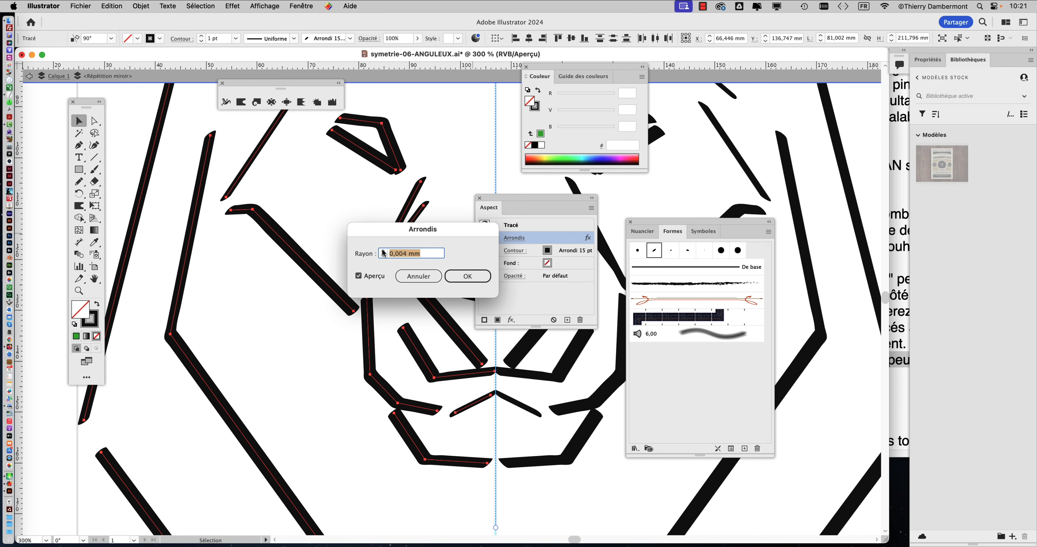
pyautogui.click(383, 251)
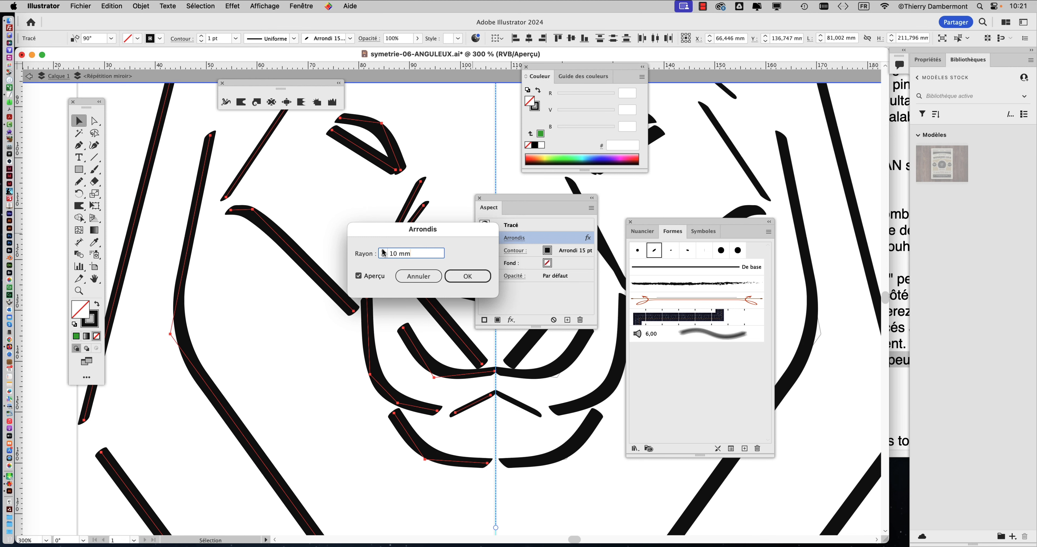
pyautogui.click(467, 277)
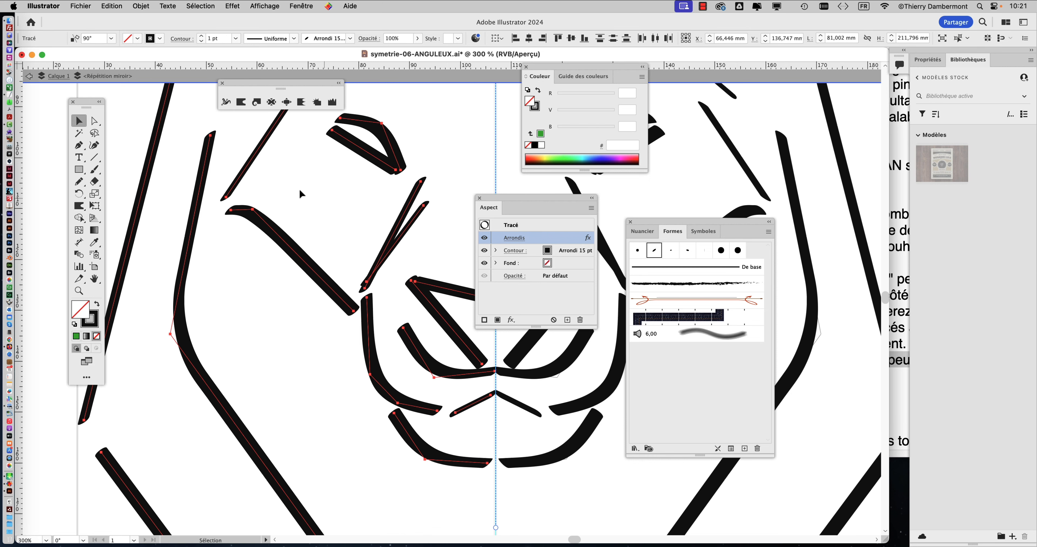
# Save the document as a new version named symetrie-07-ANGULEUX.ai, accepting the Illustrator save options.
pyautogui.click(85, 5)
pyautogui.click(122, 116)
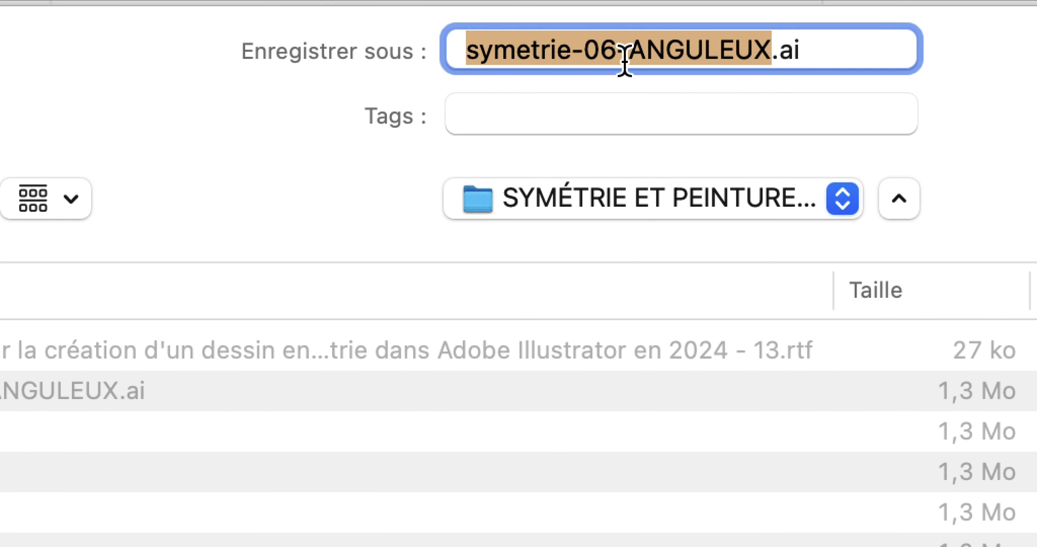
pyautogui.click(627, 56)
pyautogui.moveTo(622, 59); pyautogui.dragTo(613, 58)
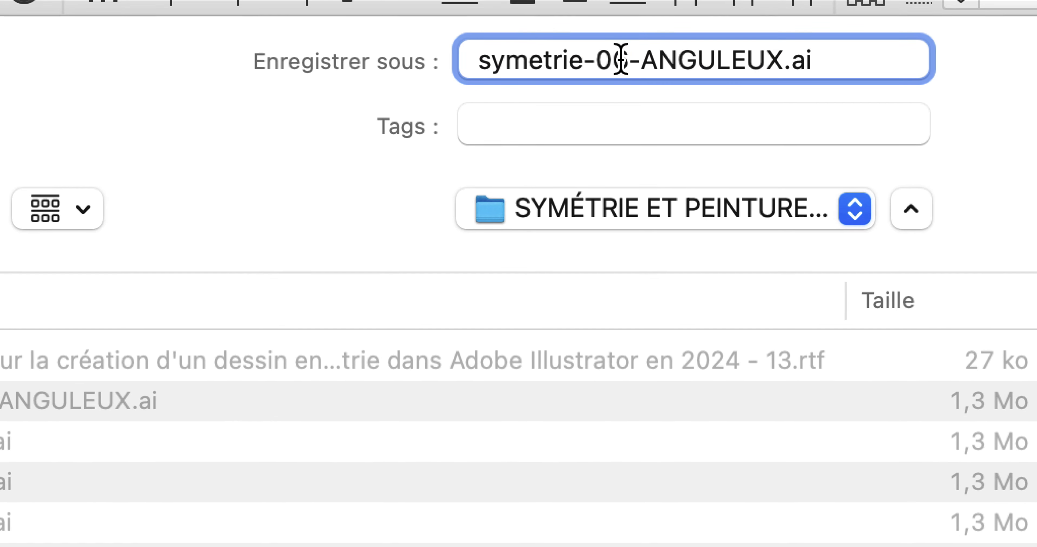
pyautogui.write('7')
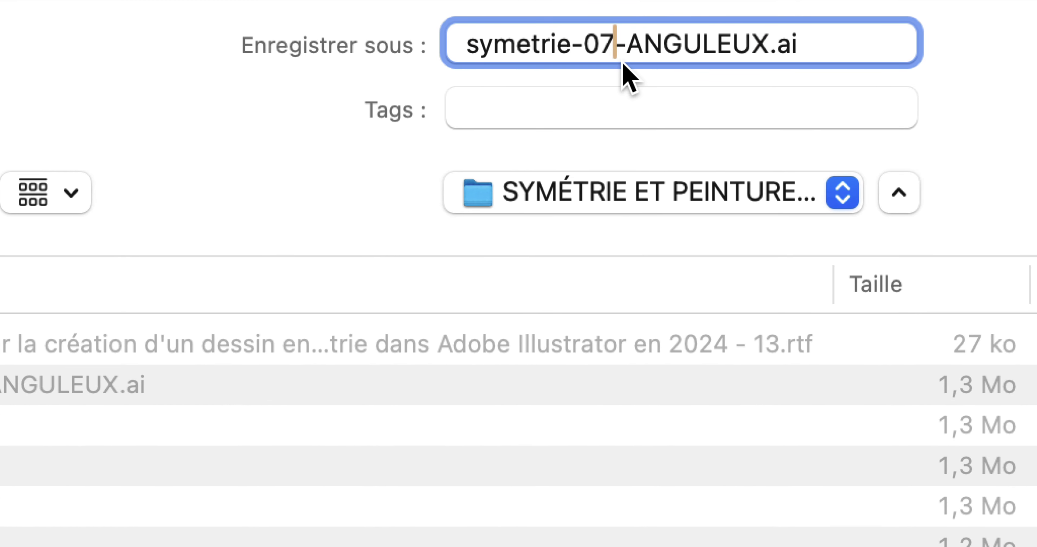
pyautogui.click(860, 434)
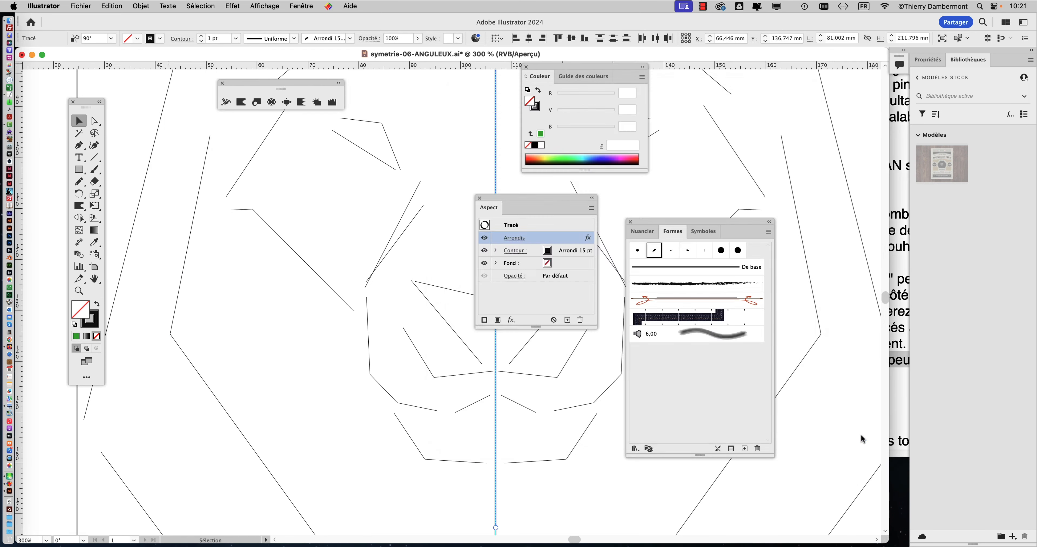
pyautogui.click(773, 404)
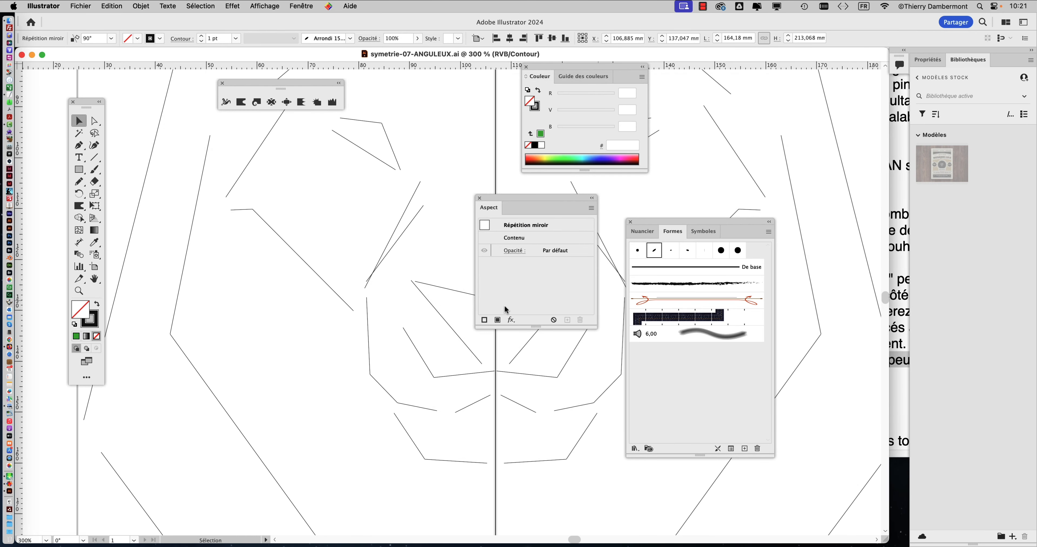
# Switch the document from outline display back to preview and examine the rounded lion.
pyautogui.scroll(-3, 451, 293)
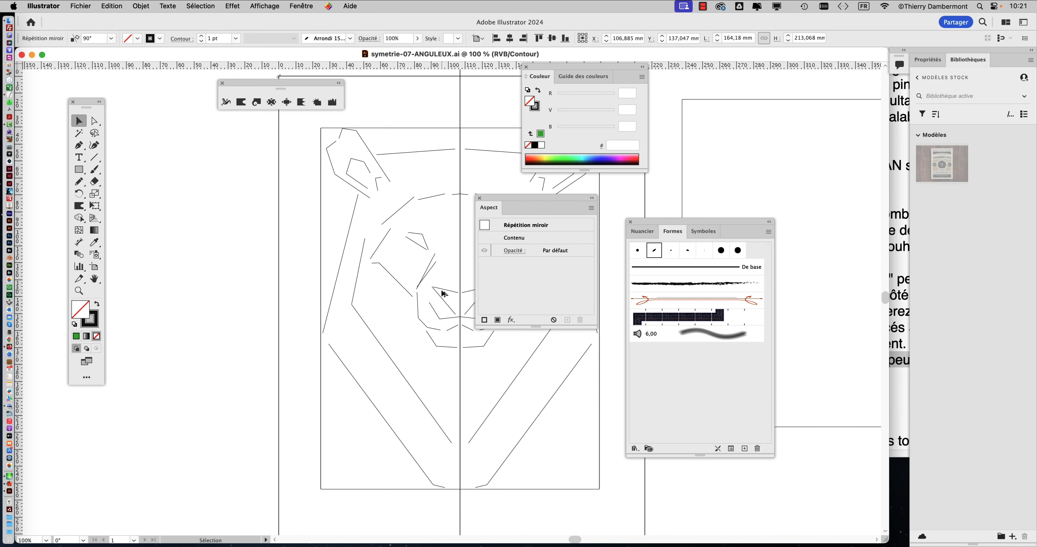
pyautogui.press('super+y')
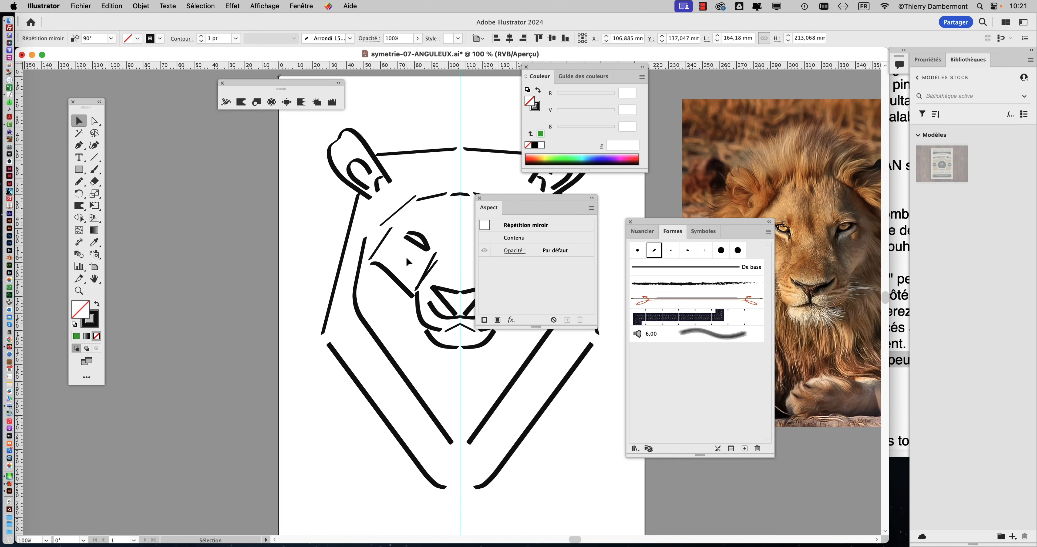
pyautogui.scroll(2, 410, 254)
pyautogui.moveTo(362, 232); pyautogui.dragTo(237, 319)
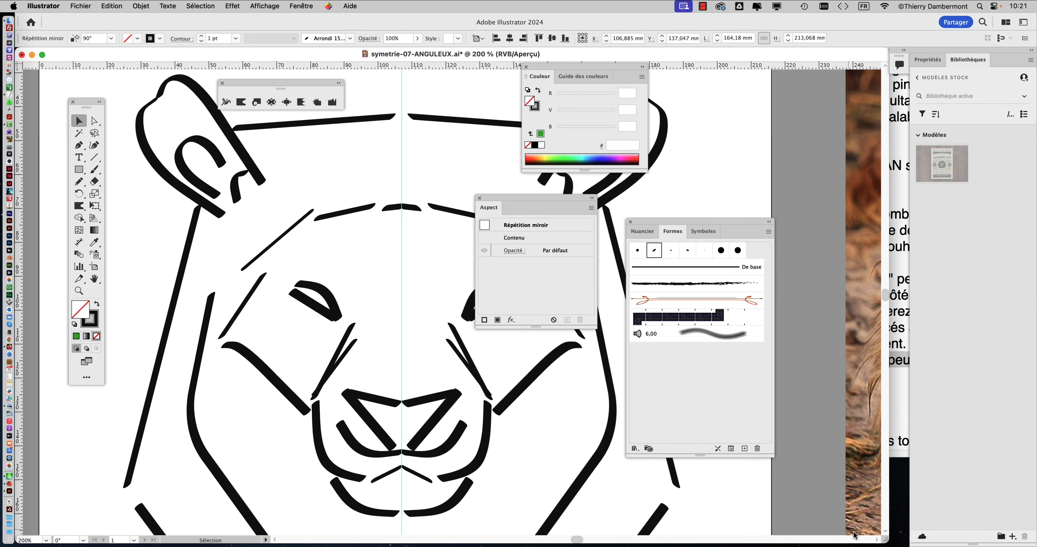
pyautogui.scroll(-1, 586, 420)
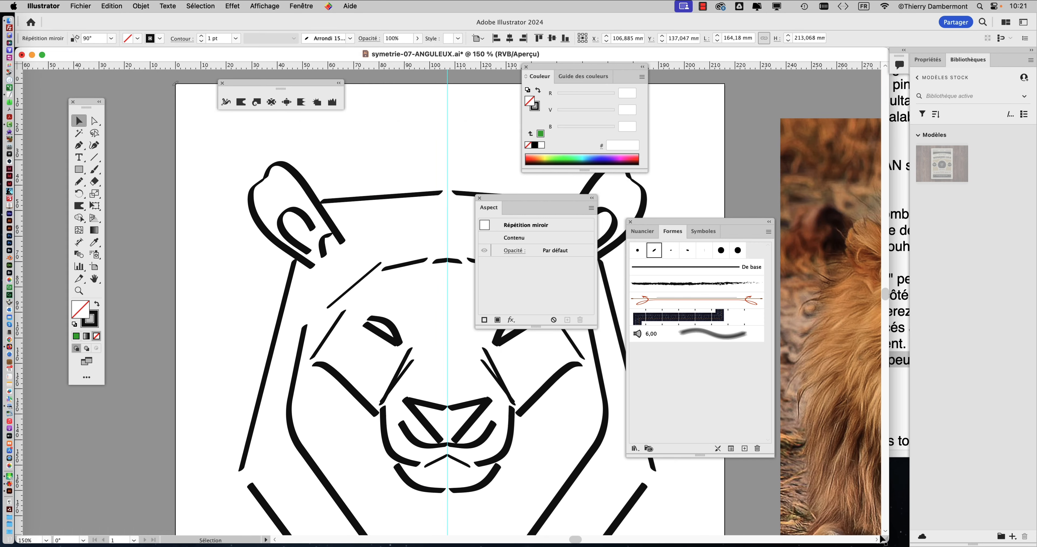
# Narrow the symetrie-07-ANGULEUX.ai window to about half its width, with the whole lion in view at 100 %.
pyautogui.moveTo(882, 540); pyautogui.dragTo(457, 535)
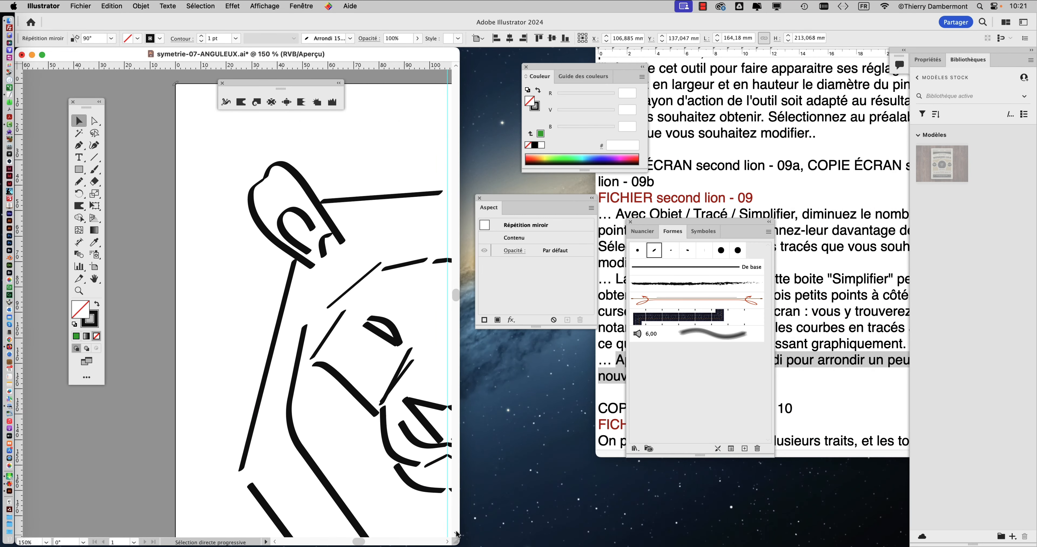
pyautogui.scroll(-2, 315, 377)
pyautogui.moveTo(327, 322); pyautogui.dragTo(215, 218)
pyautogui.scroll(1, 241, 265)
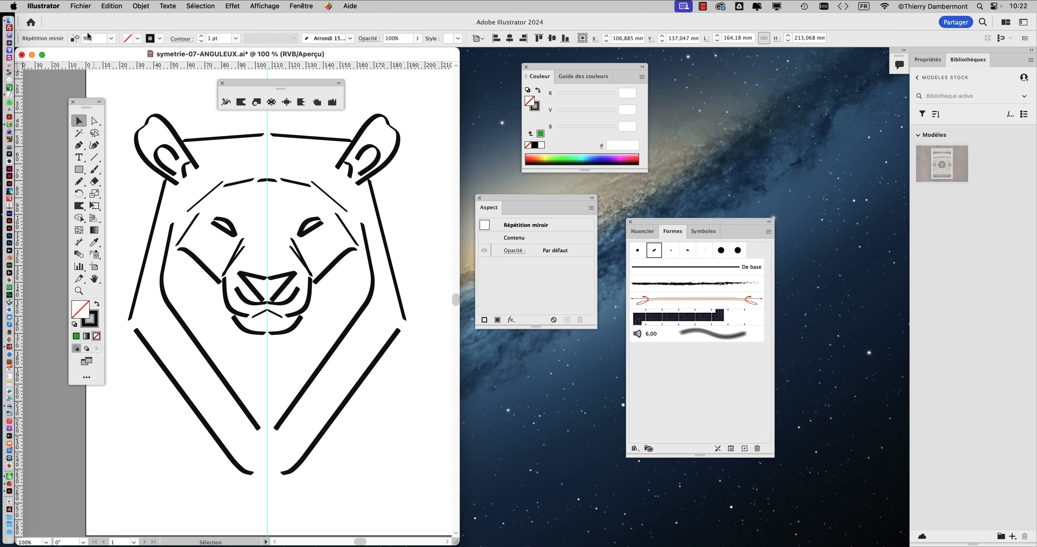
# Close the floating Aspect, Couleur and Formes panels.
pyautogui.click(480, 198)
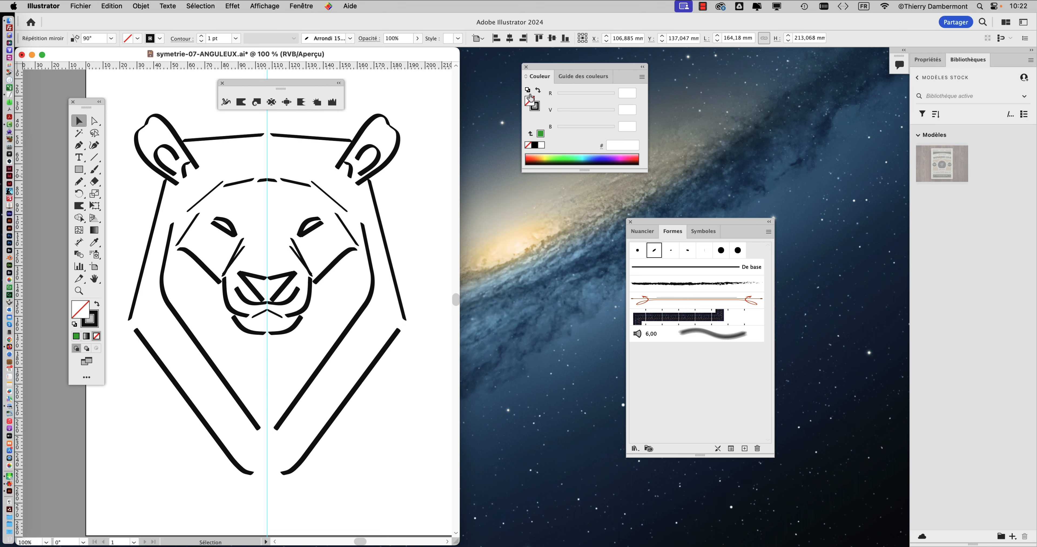
pyautogui.click(526, 67)
pyautogui.click(630, 222)
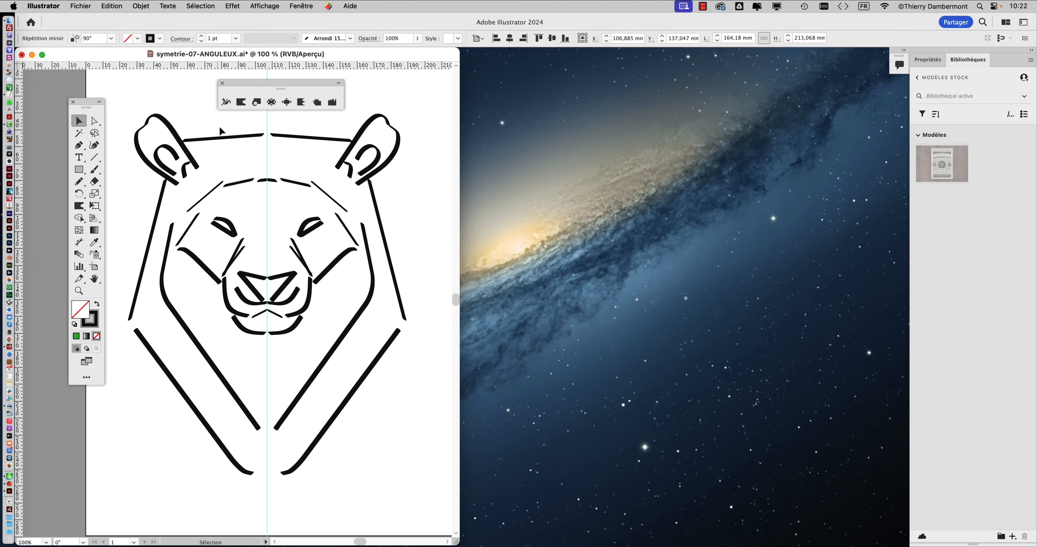
# Open the recent file symetrie-05.ai and detach it into its own floating window.
pyautogui.click(91, 6)
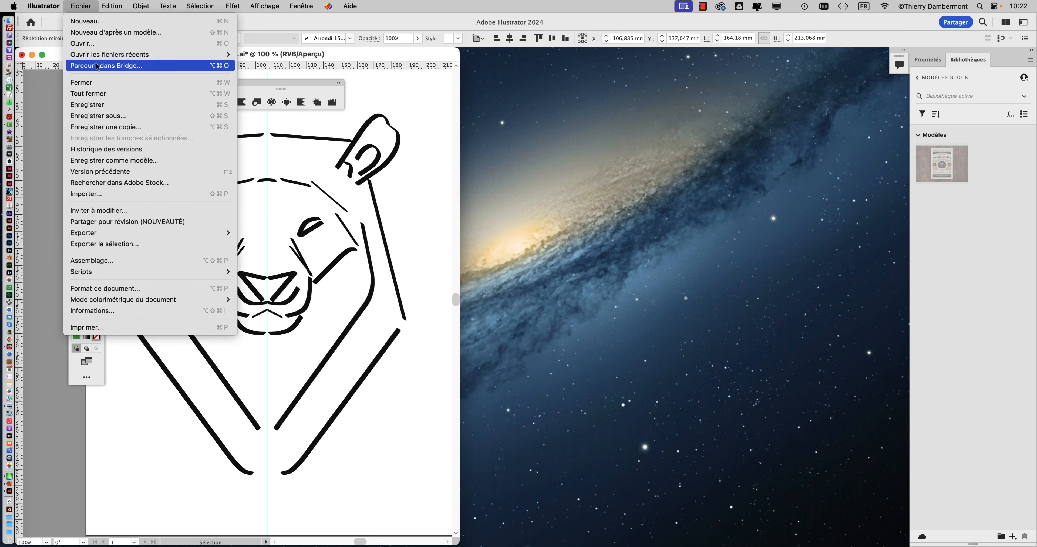
pyautogui.moveTo(96, 58)
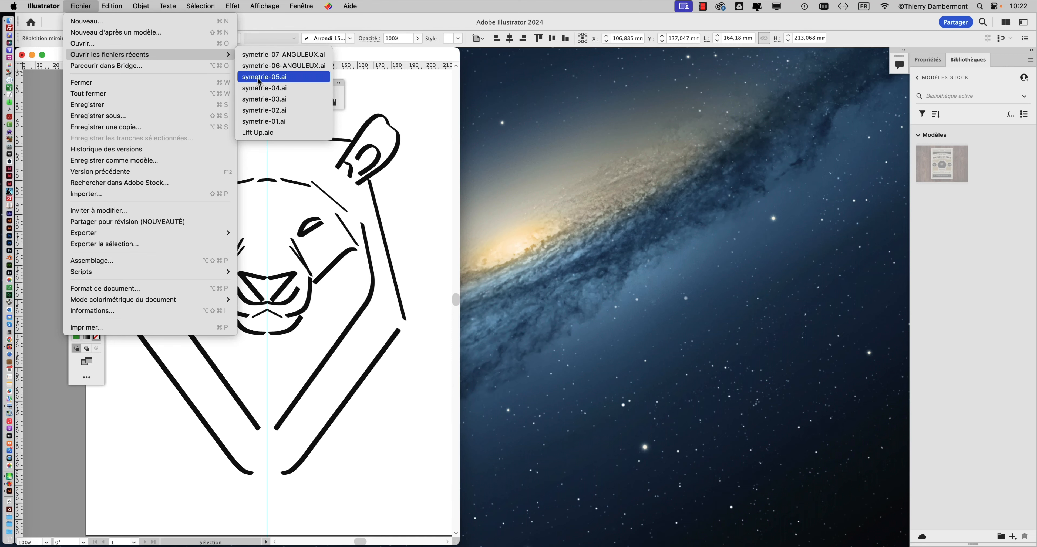
pyautogui.click(260, 80)
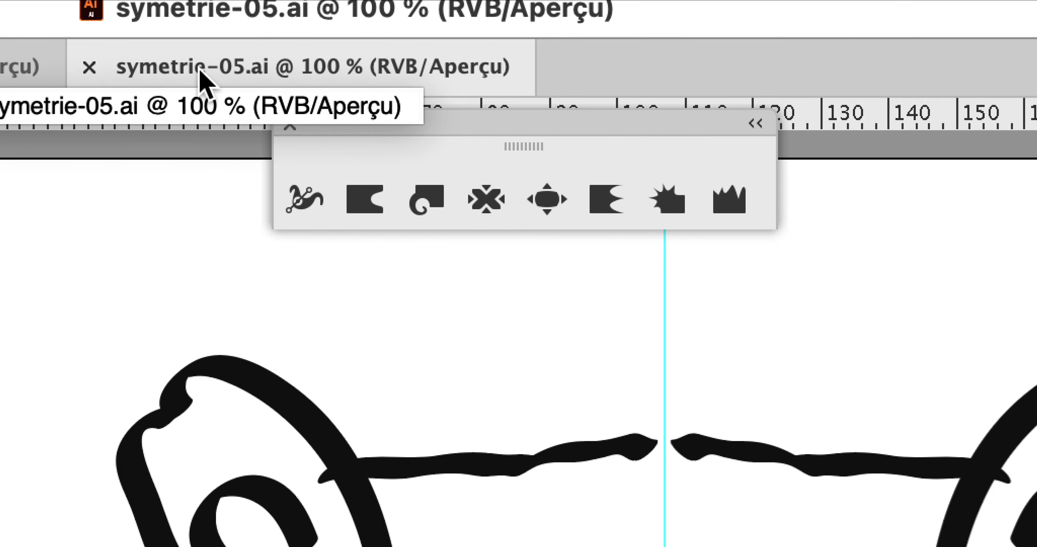
pyautogui.moveTo(199, 68); pyautogui.dragTo(417, 57)
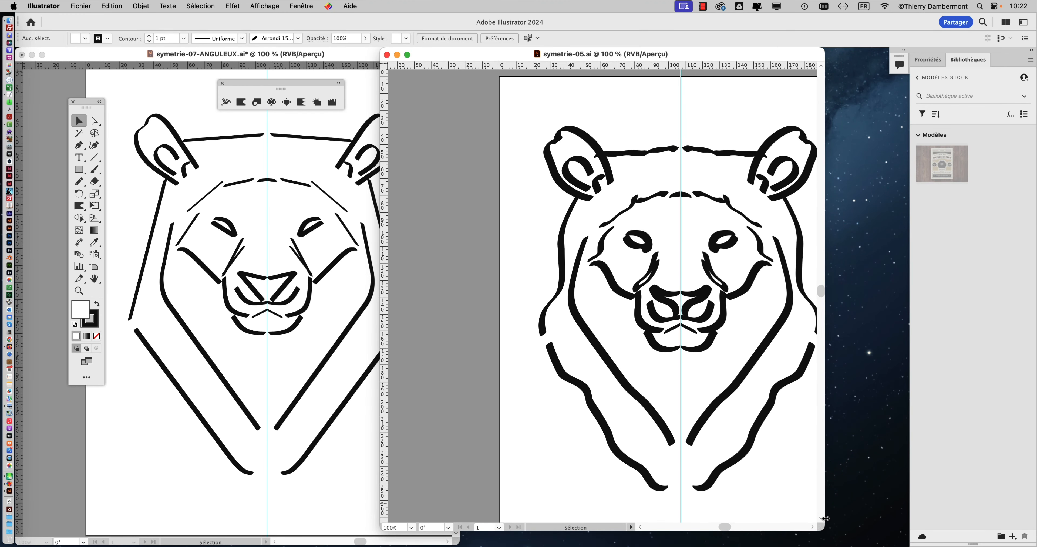
# Resize and place the symetrie-05.ai window beside the angular version, showing its whole lion at 100 %.
pyautogui.moveTo(821, 528); pyautogui.dragTo(690, 519)
pyautogui.moveTo(618, 328); pyautogui.dragTo(482, 327)
pyautogui.press('super+0')
pyautogui.moveTo(455, 60); pyautogui.dragTo(528, 61)
pyautogui.moveTo(764, 514); pyautogui.dragTo(866, 545)
pyautogui.hscroll(-3, 684, 414)
pyautogui.press('super+1')
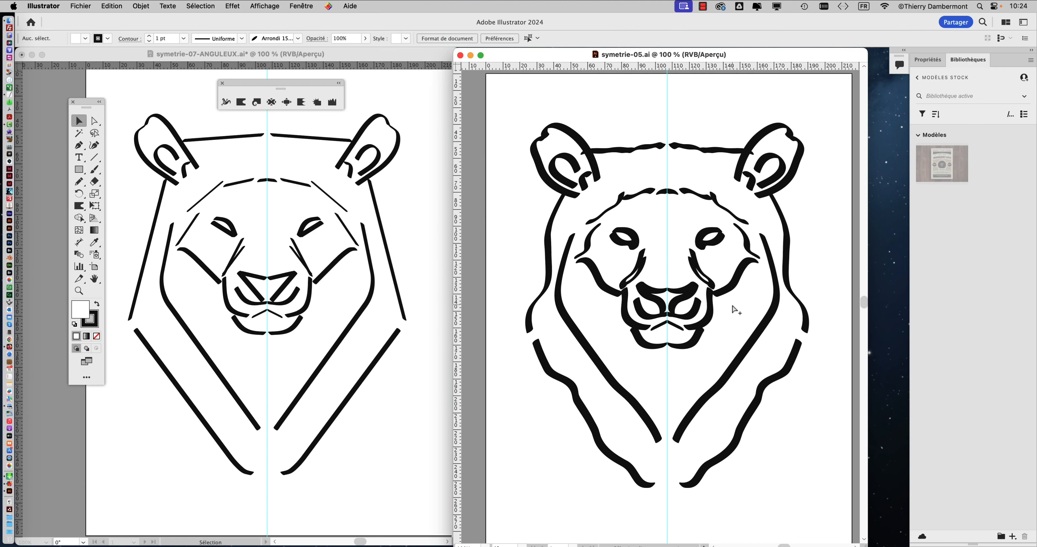
# Check the procedure notes in TextEdit, and return to the two Illustrator lion windows with symetrie-05.ai active.
pyautogui.click(209, 53)
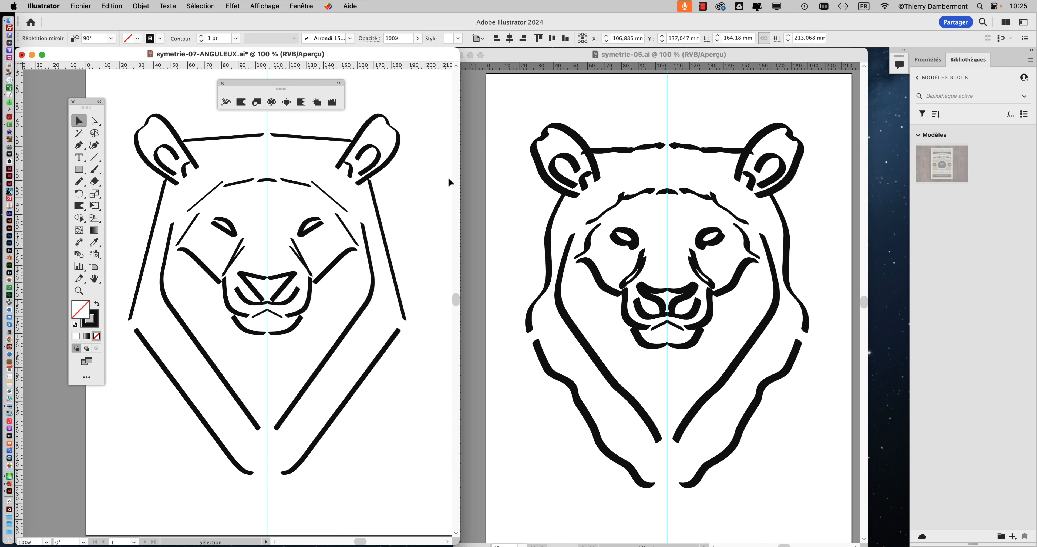
pyautogui.press('super+Tab')
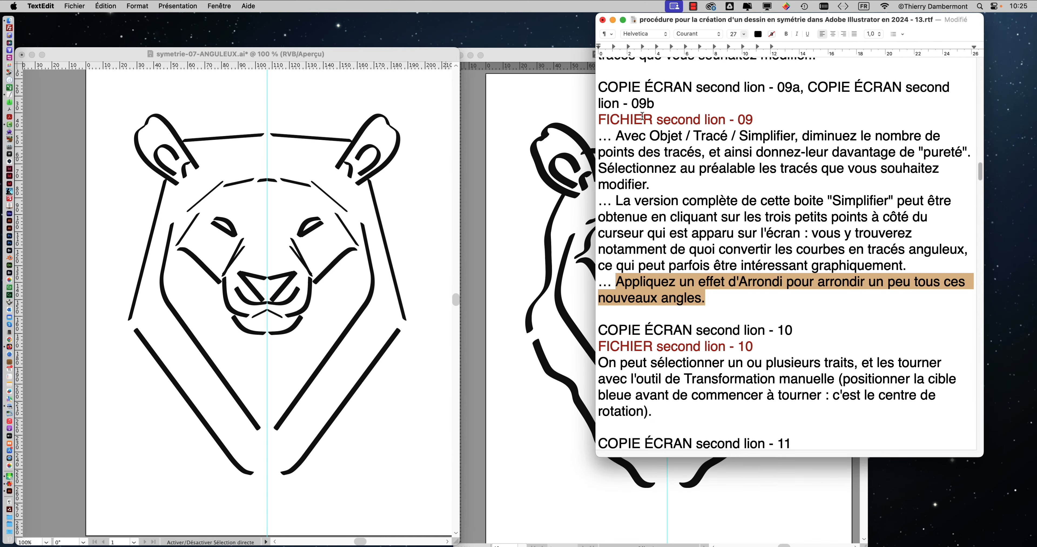
pyautogui.click(501, 52)
pyautogui.click(380, 50)
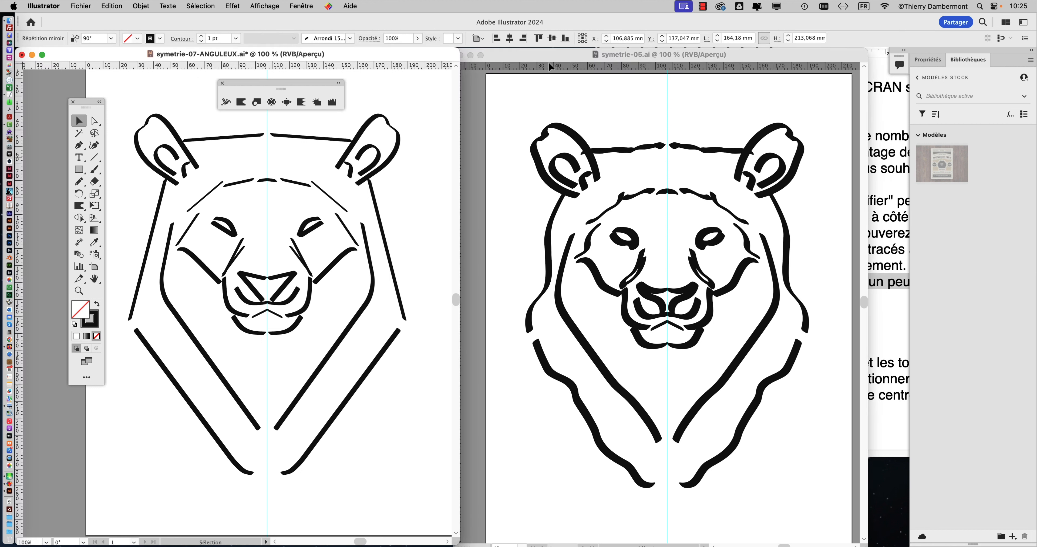
pyautogui.click(548, 56)
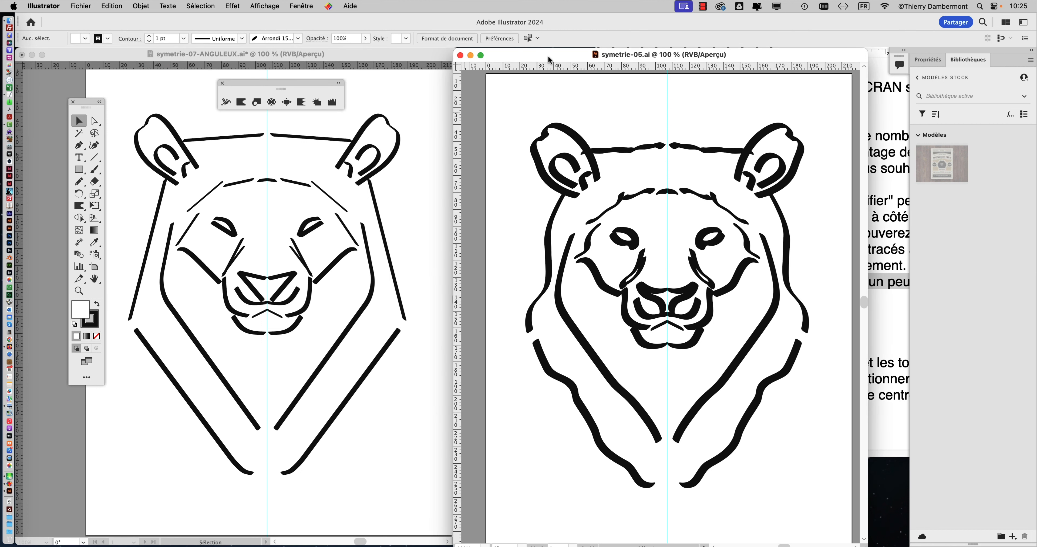